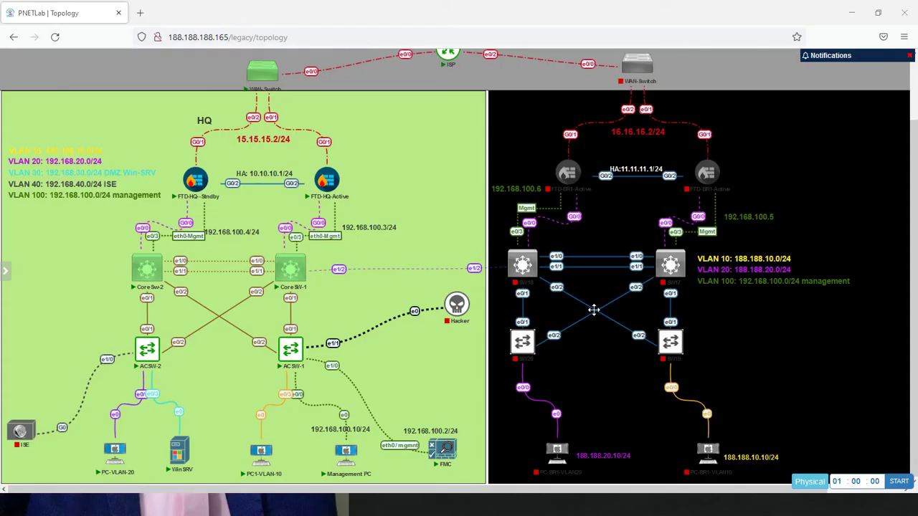
Step: Delete Miaari-SSL-Cert from the Trusted Root Certification Authorities store, confirming both warnings
key(alt+Tab)
key(alt+Tab)
key(alt+Tab)
key(alt+Tab)
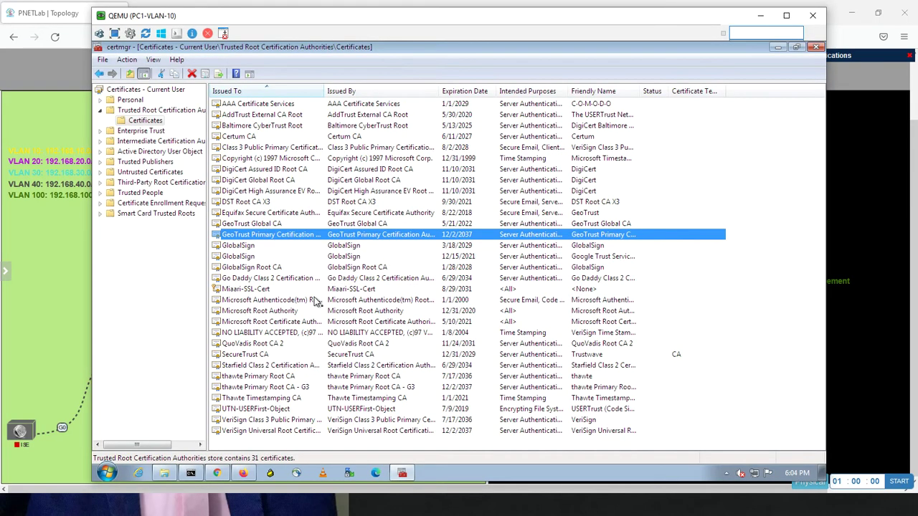
click(264, 290)
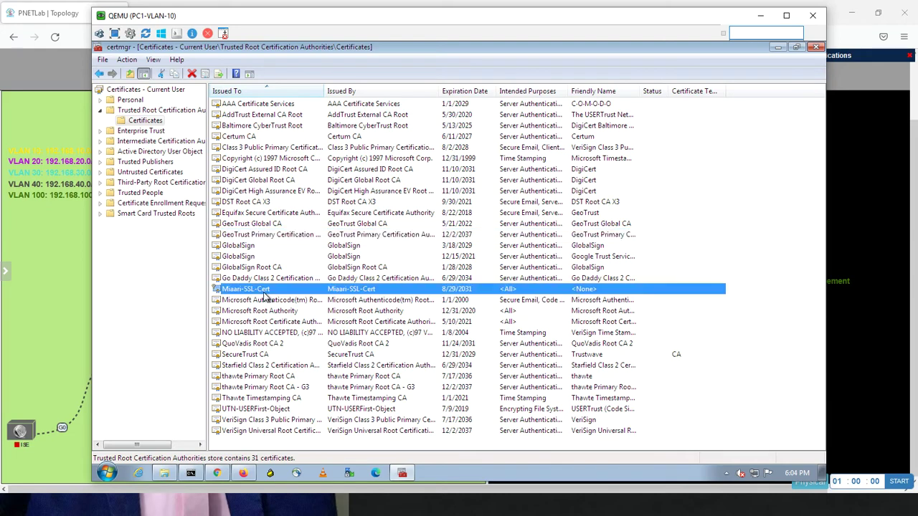
click(237, 280)
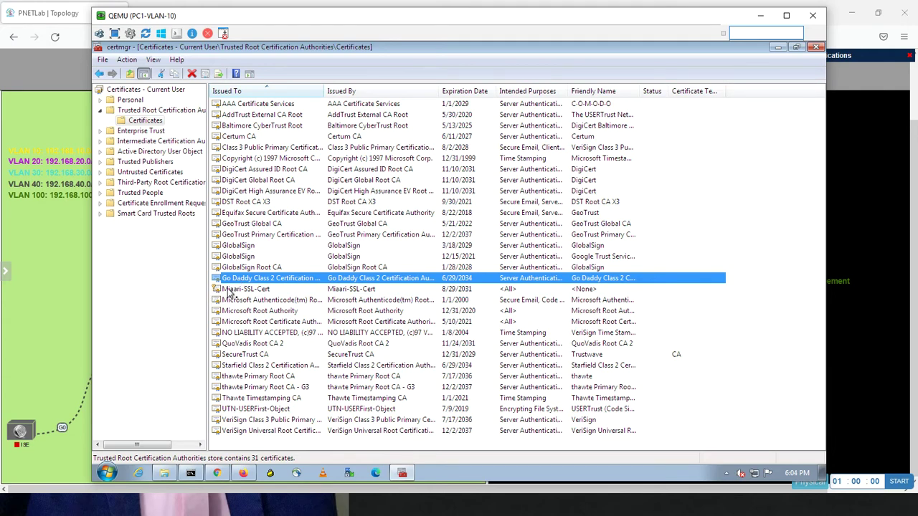
click(229, 291)
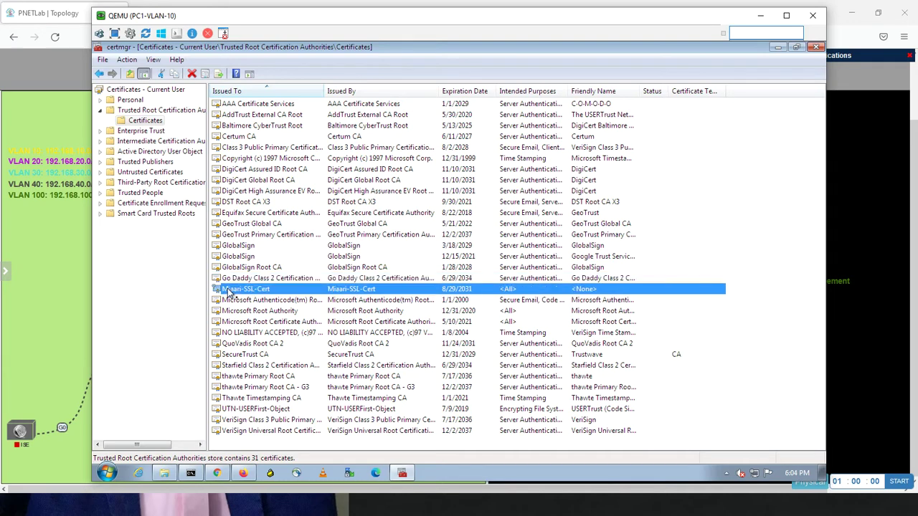
key(Delete)
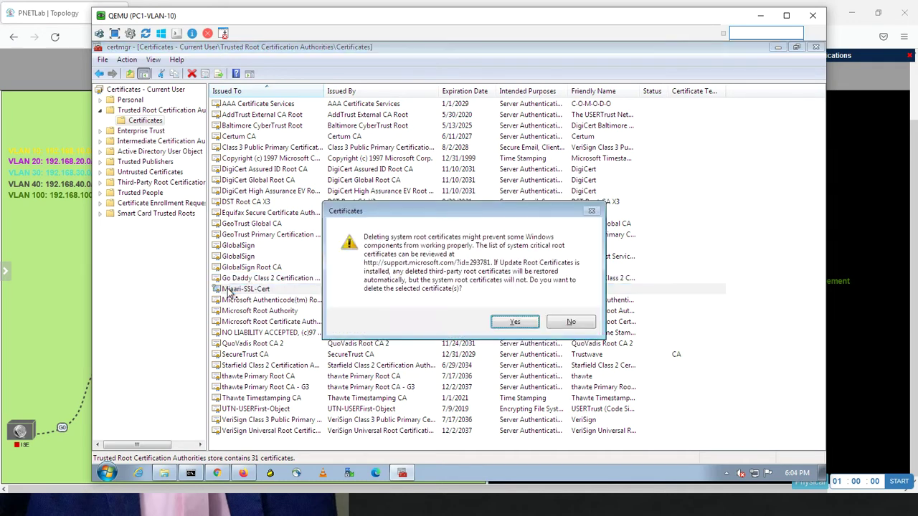
click(528, 328)
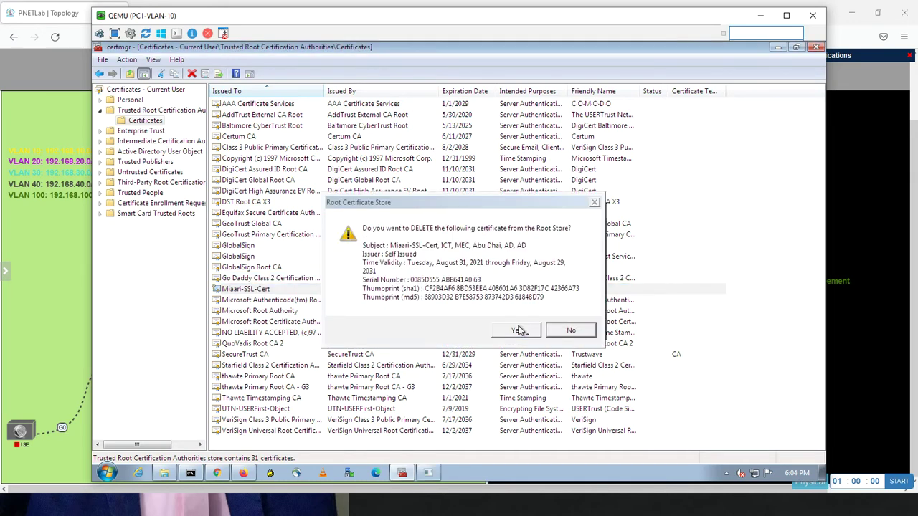
click(520, 330)
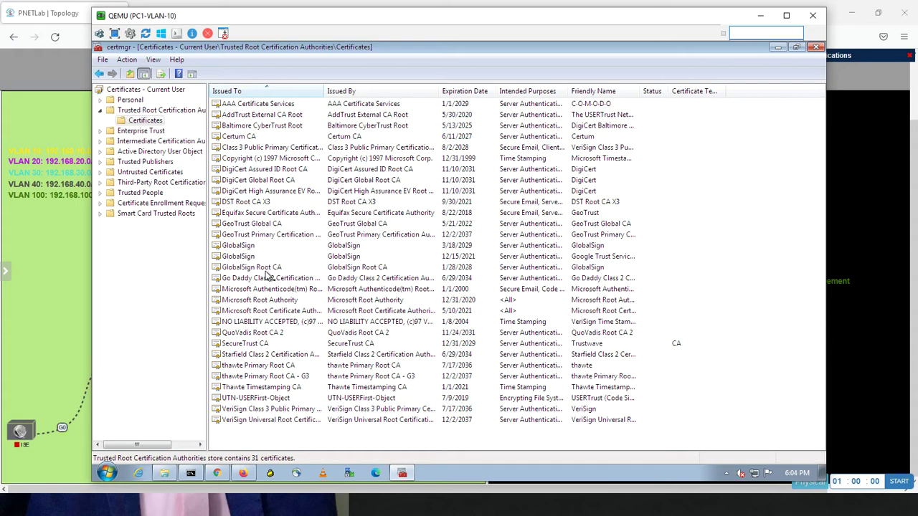
Step: Close the leftover windows and move FMC-SSL.p12 from Downloads to the root of C:
click(819, 48)
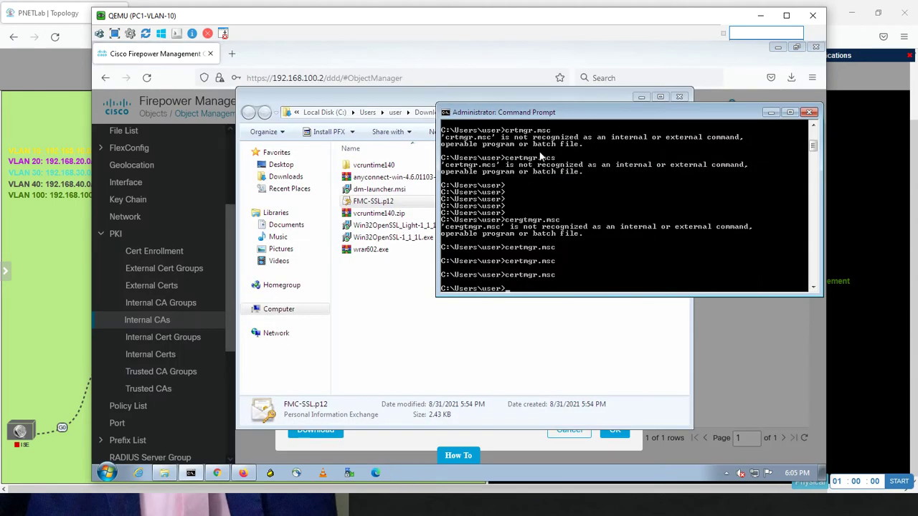
click(809, 114)
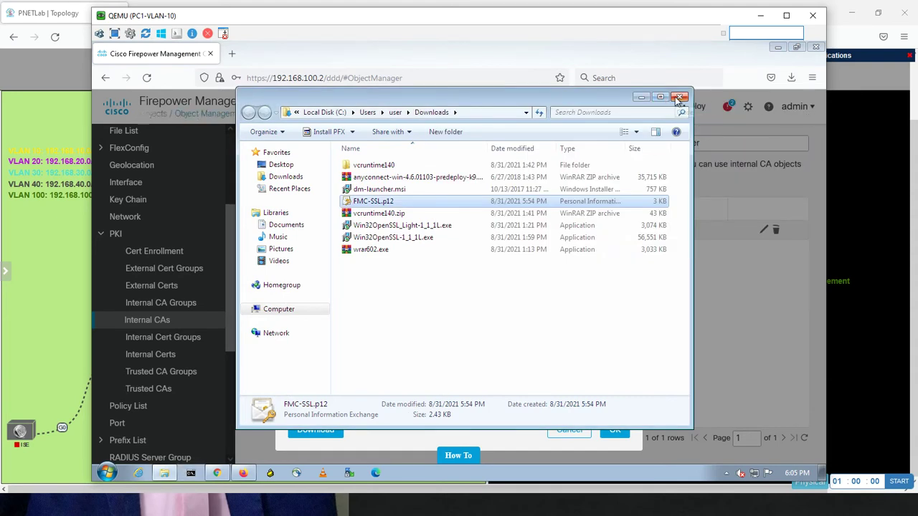
right_click(362, 206)
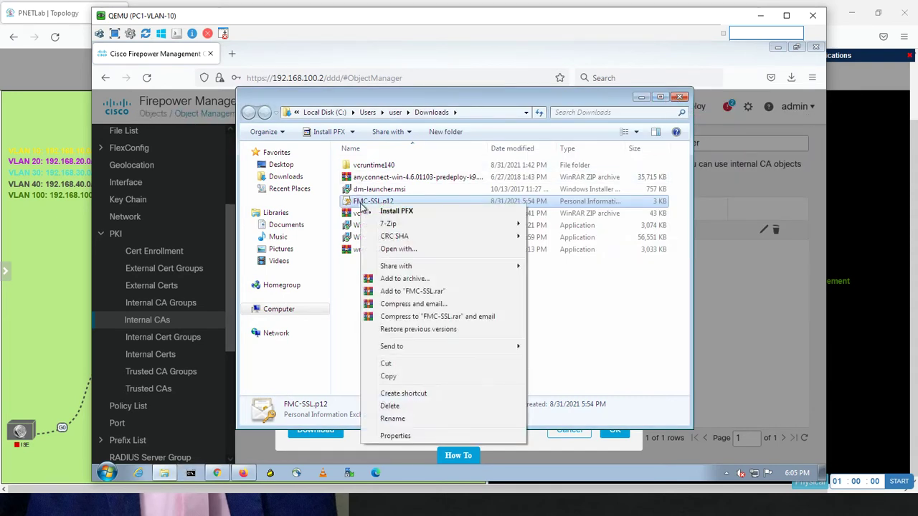
click(385, 364)
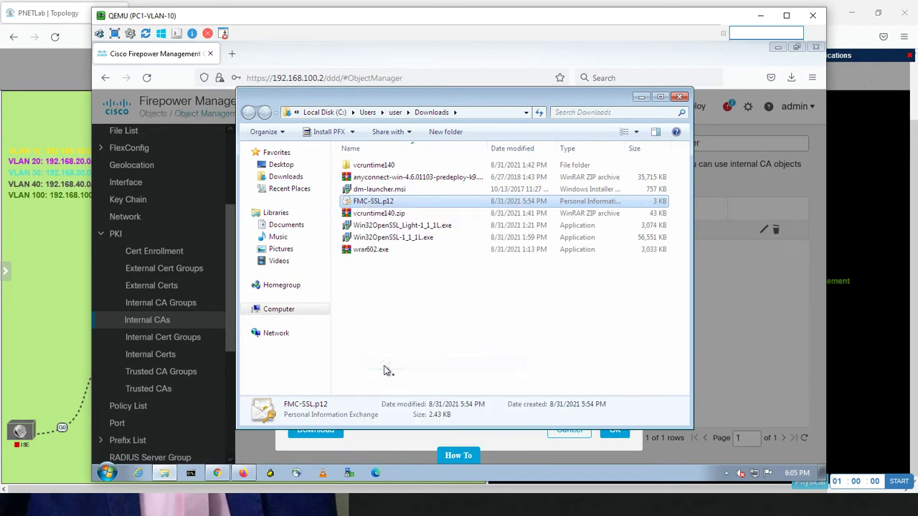
click(327, 112)
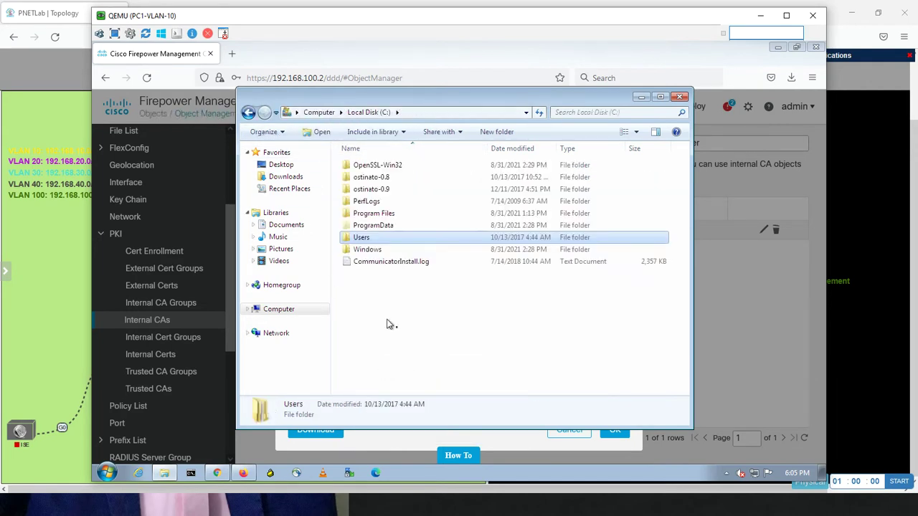
right_click(386, 292)
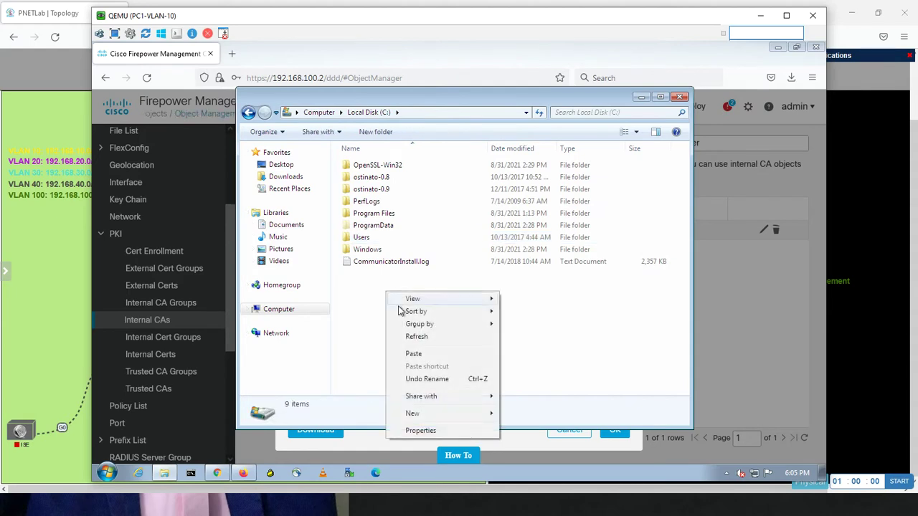
click(413, 353)
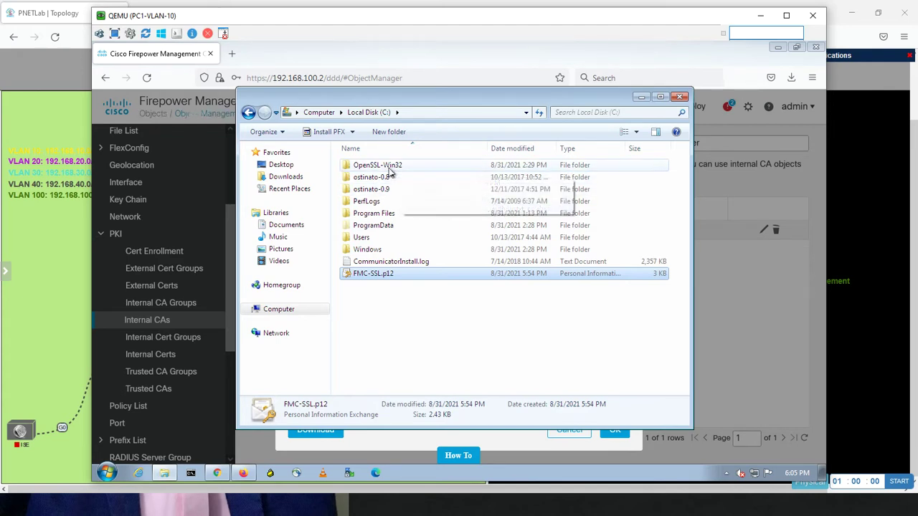
Step: Browse to C:\OpenSSL-Win32\bin and select openssl.exe
double_click(379, 167)
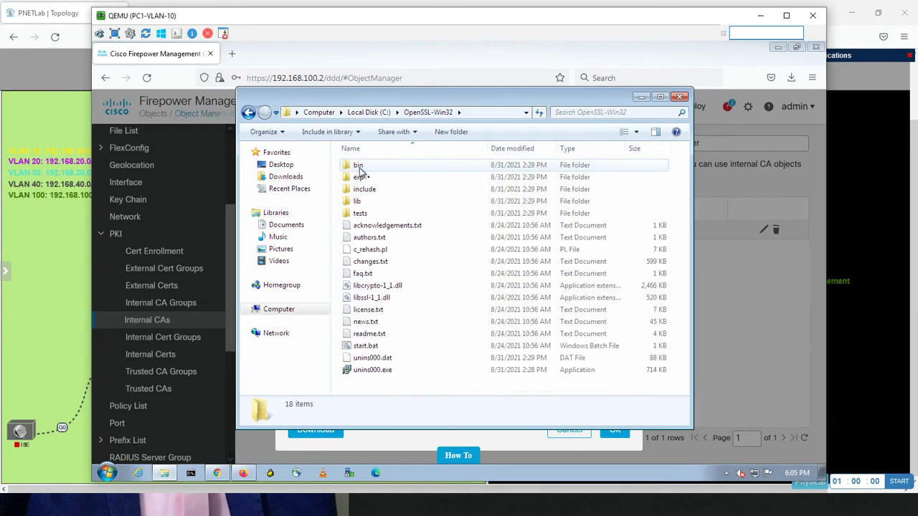
double_click(361, 167)
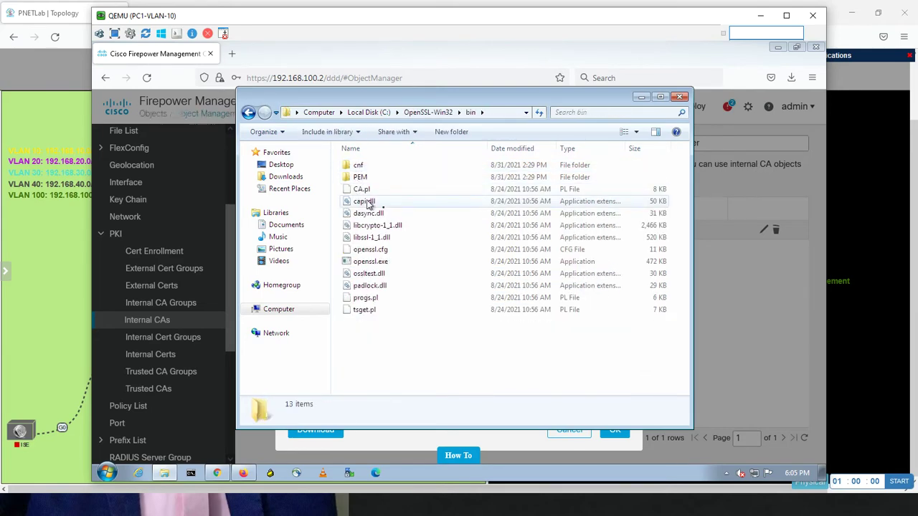
click(373, 262)
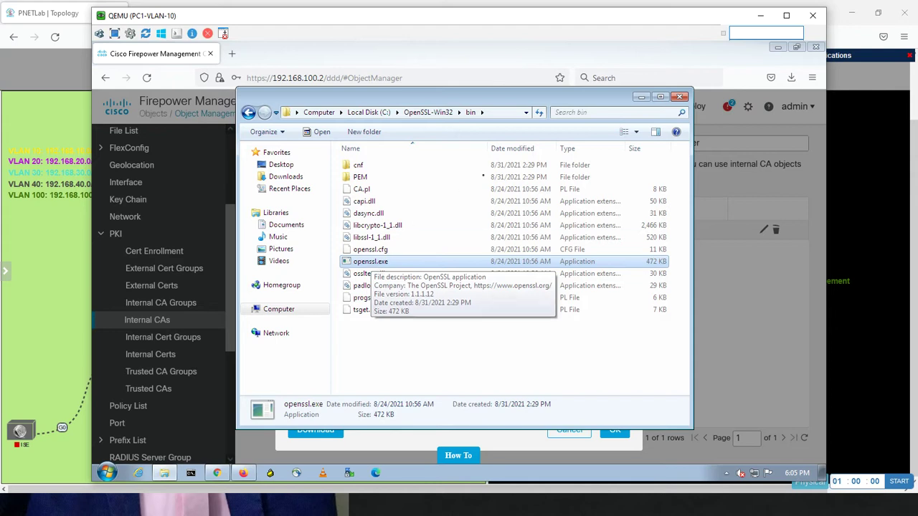
Step: In a new Command Prompt, paste the OpenSSL bin path and begin 'openssl.exe pkcs12 -nocerts -in c:\FMC-SSL.p12'
click(491, 114)
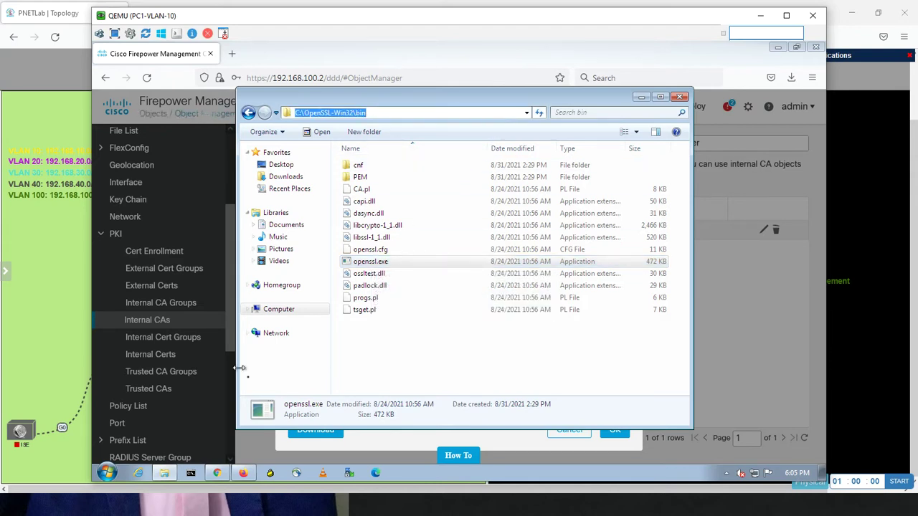
click(190, 474)
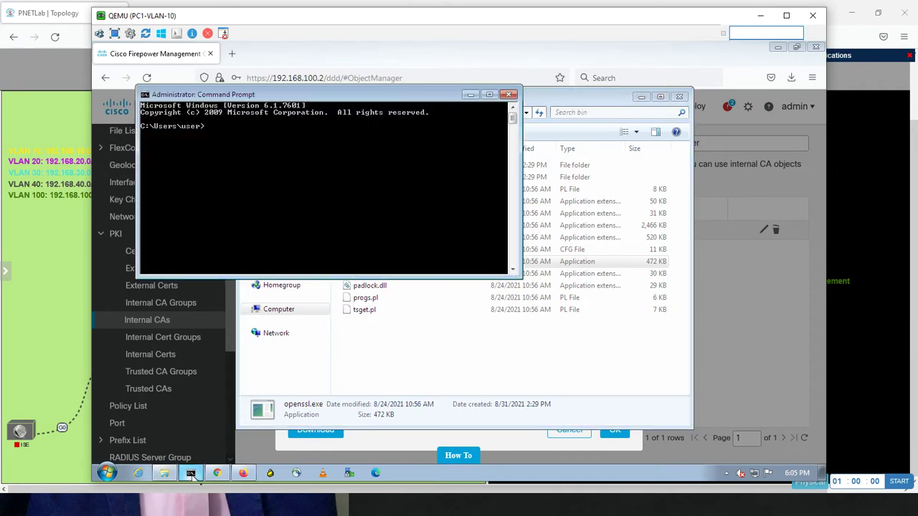
right_click(231, 163)
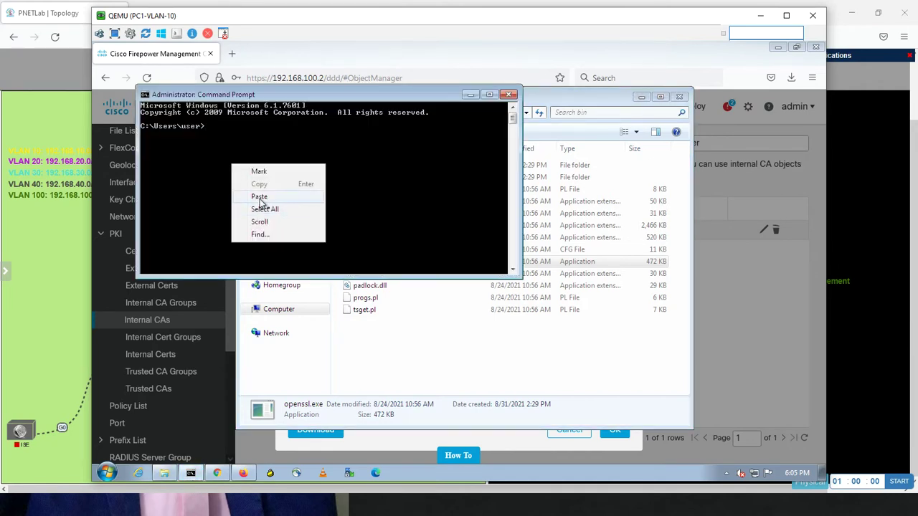
click(259, 197)
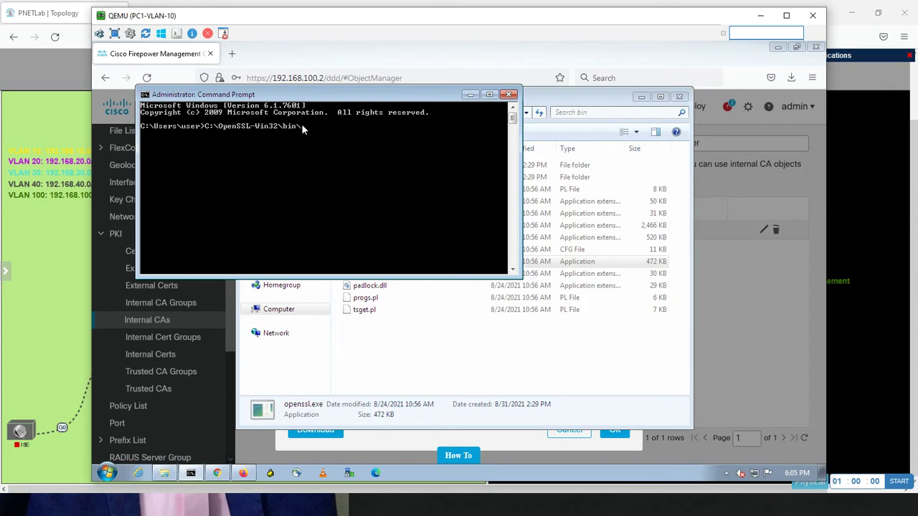
drag(325, 90, 431, 284)
text(penssl.exe)
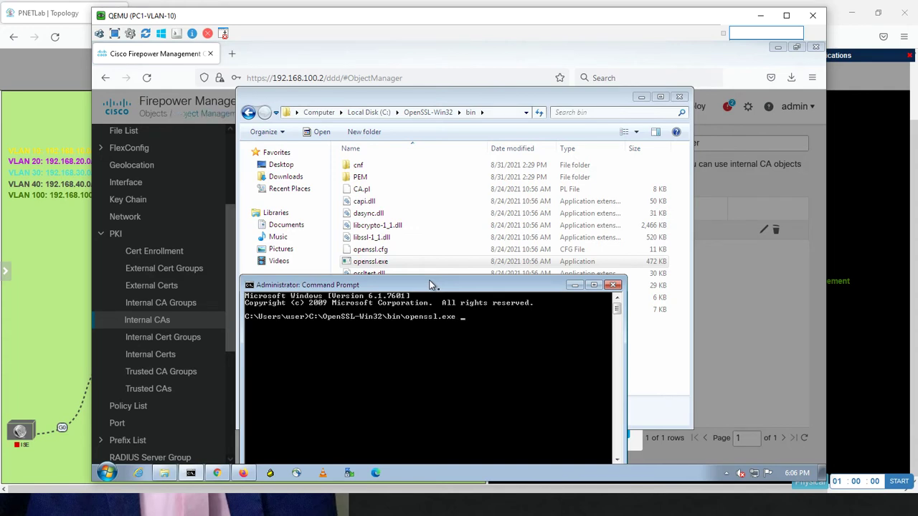
text(pkcs12 -nocerts -in c)
text(:\FMC)
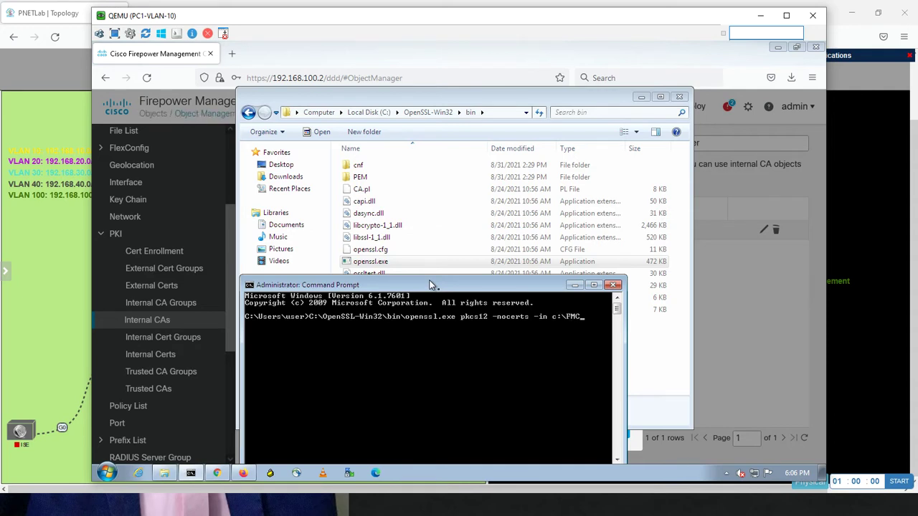
text(-SSL.p12)
Step: Complete the pkcs12 command with the output file -out c:\FMC-Priv.pem
click(357, 118)
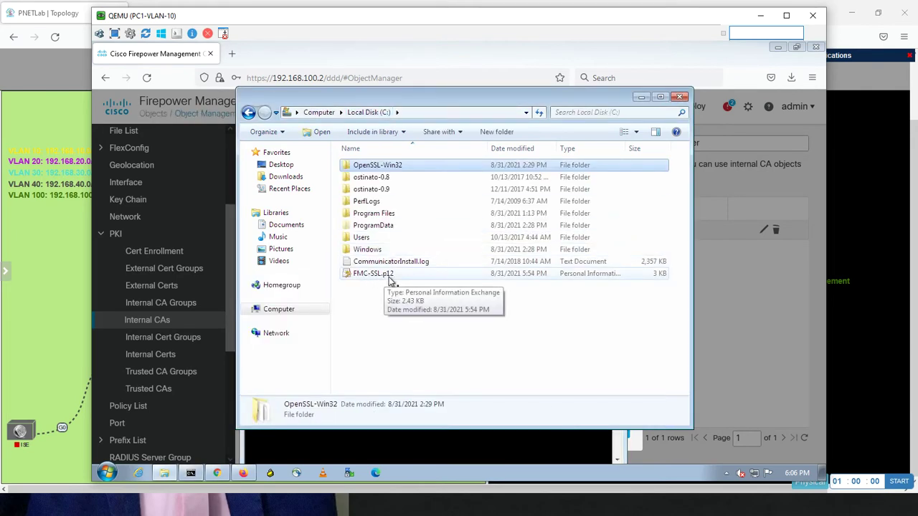
key(alt+Tab)
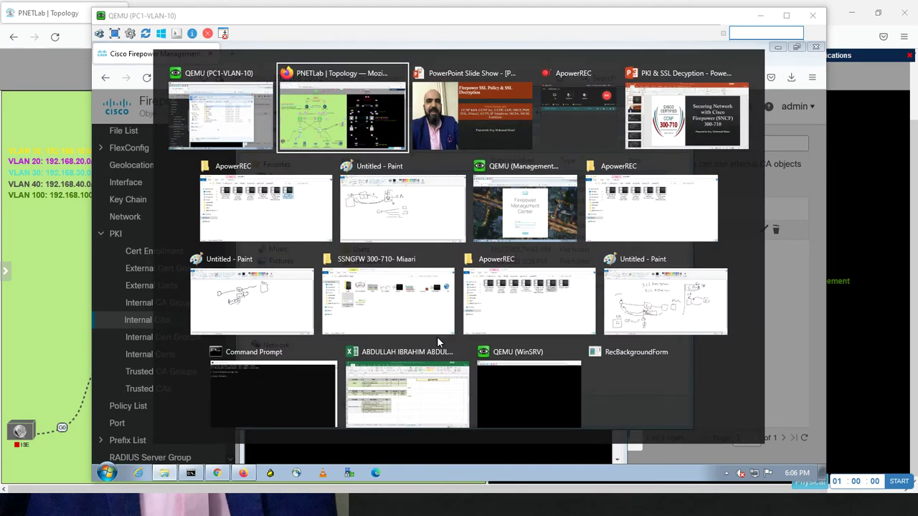
key(alt+Tab)
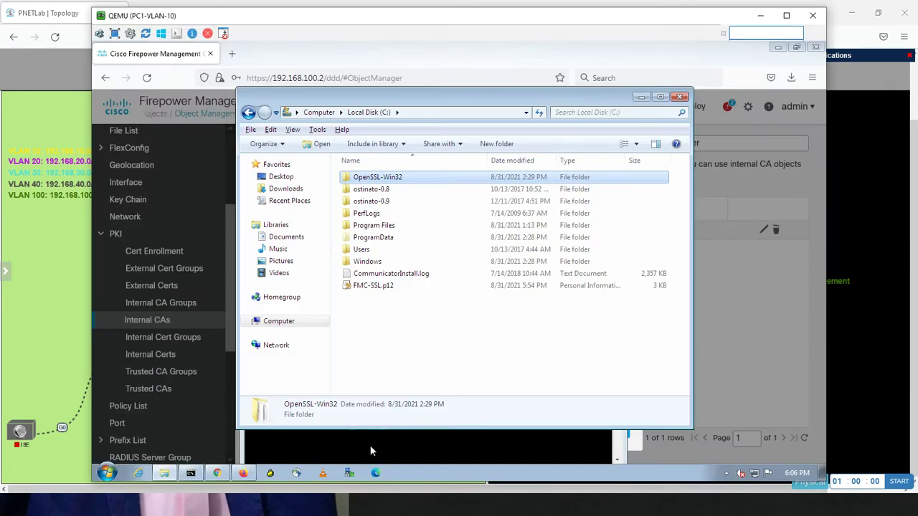
click(371, 451)
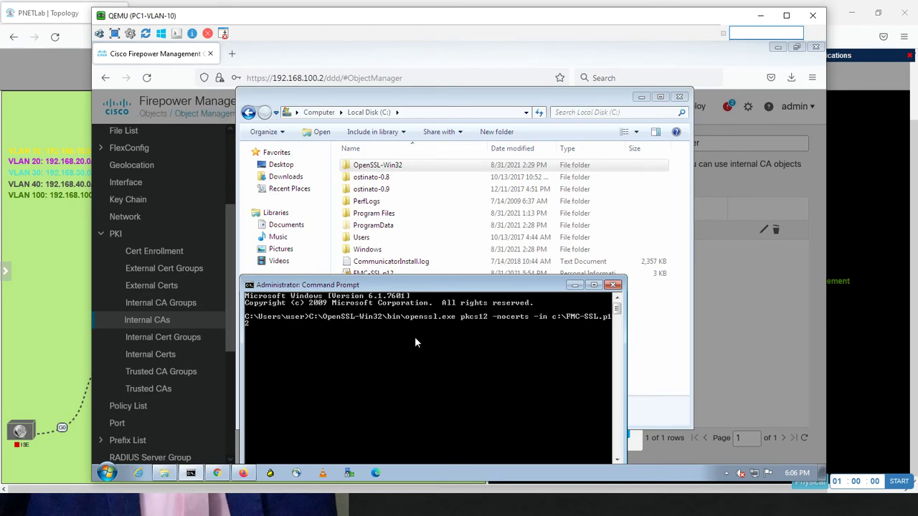
text(out c)
key(shift)
key(shift)
key(shift)
key(shift)
key(shift)
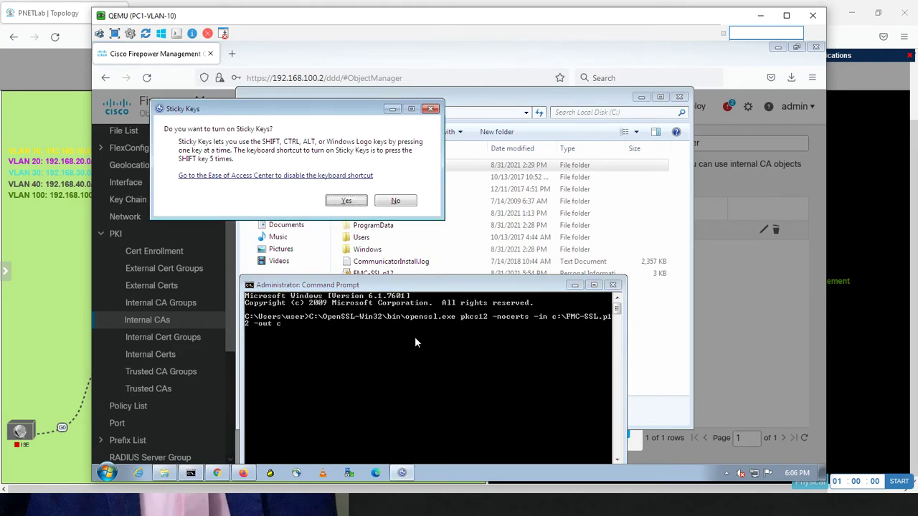
click(355, 203)
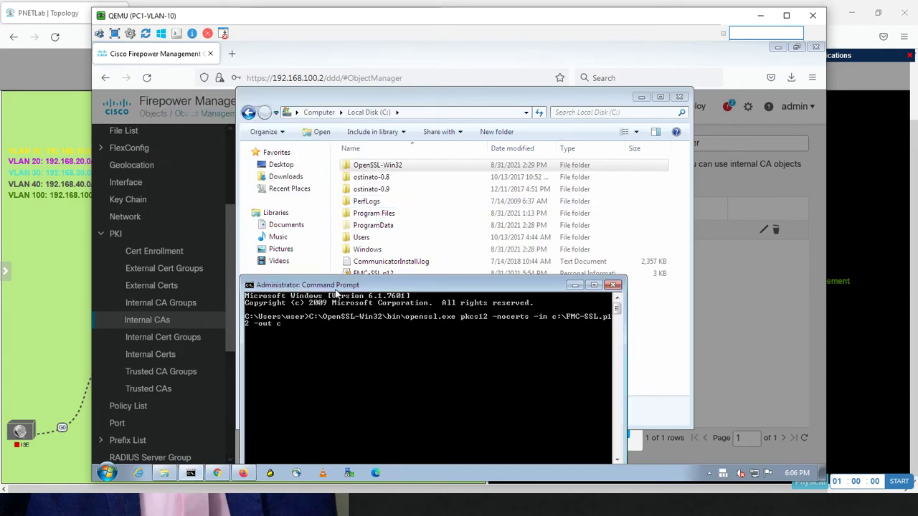
text(:\)
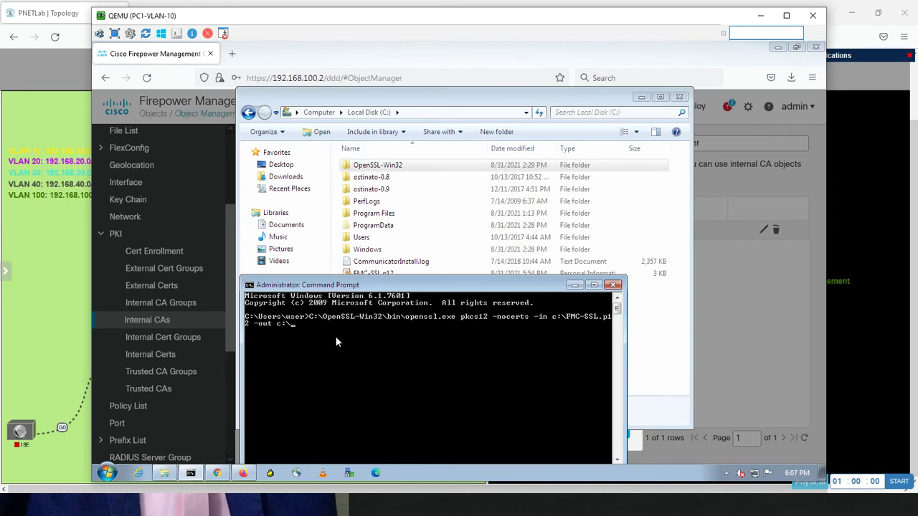
text(FMC)
text(-)
text(Pric)
text(.)
text(pem)
Step: Run the private-key export and enter the import password, ending in a pass-phrase length error
key(Return)
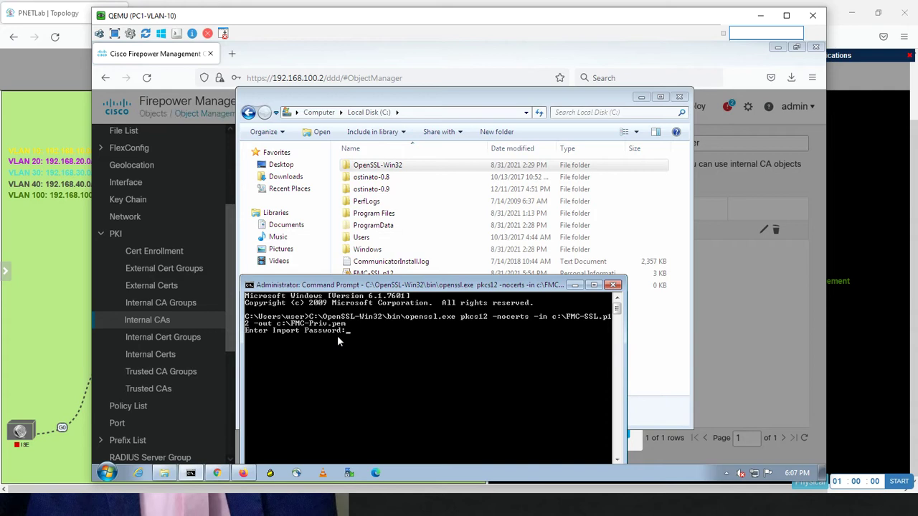
key(Return)
key(Return)
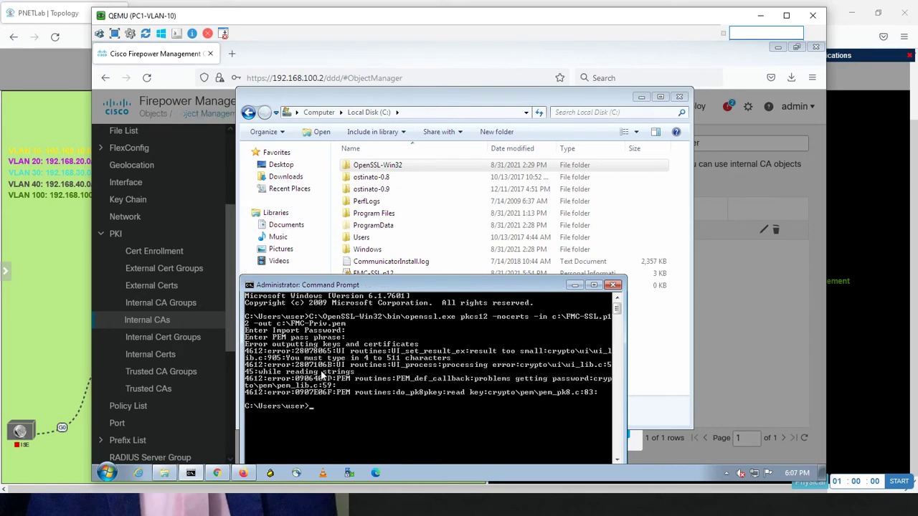
drag(391, 285, 398, 342)
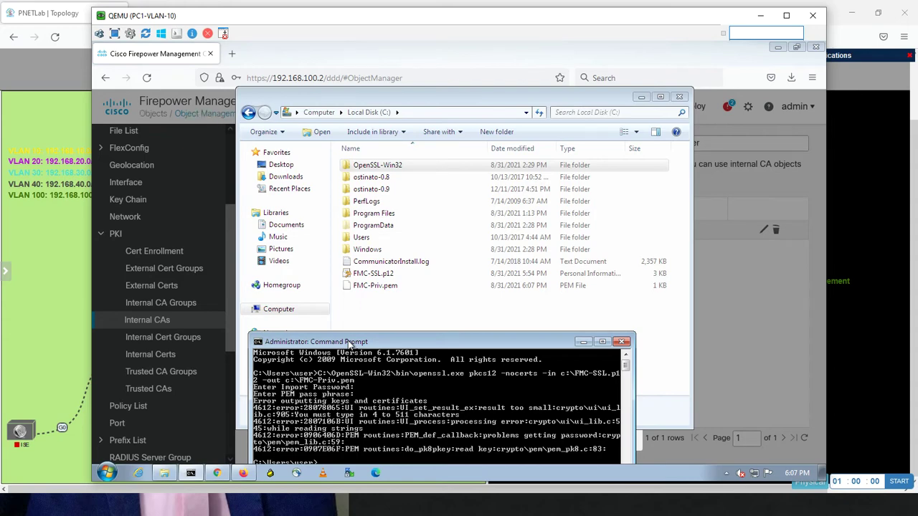
drag(352, 342, 416, 180)
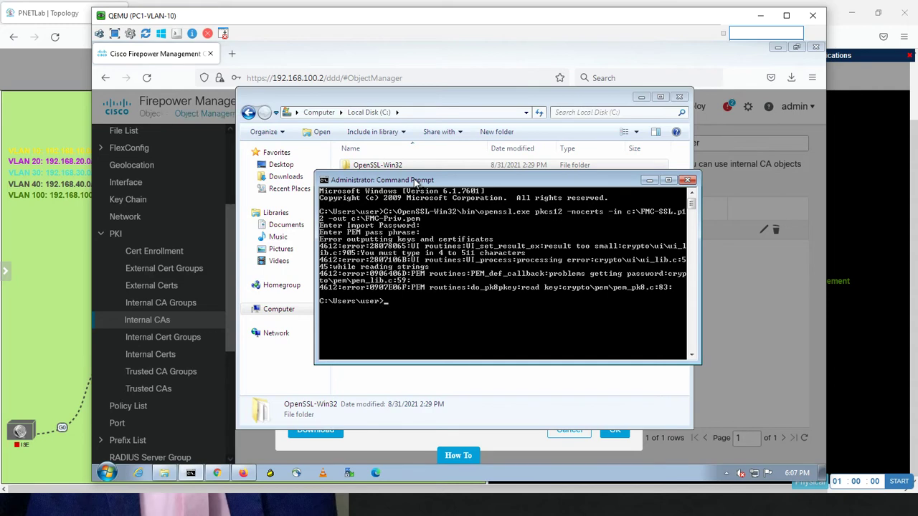
Step: Rerun OpenSSL as 'pkcs12 -clcerts -nokeys -in c:\FMC-SSL.p12 -out c:\pub.pem' and check the new pub.pem
key(Up)
key(BackSpace)
key(BackSpace)
key(BackSpace)
key(BackSpace)
key(BackSpace)
key(BackSpace)
key(BackSpace)
key(BackSpace)
key(BackSpace)
key(BackSpace)
key(BackSpace)
key(BackSpace)
key(BackSpace)
key(BackSpace)
key(BackSpace)
key(BackSpace)
key(BackSpace)
key(BackSpace)
key(BackSpace)
key(BackSpace)
key(BackSpace)
key(BackSpace)
key(BackSpace)
key(BackSpace)
key(BackSpace)
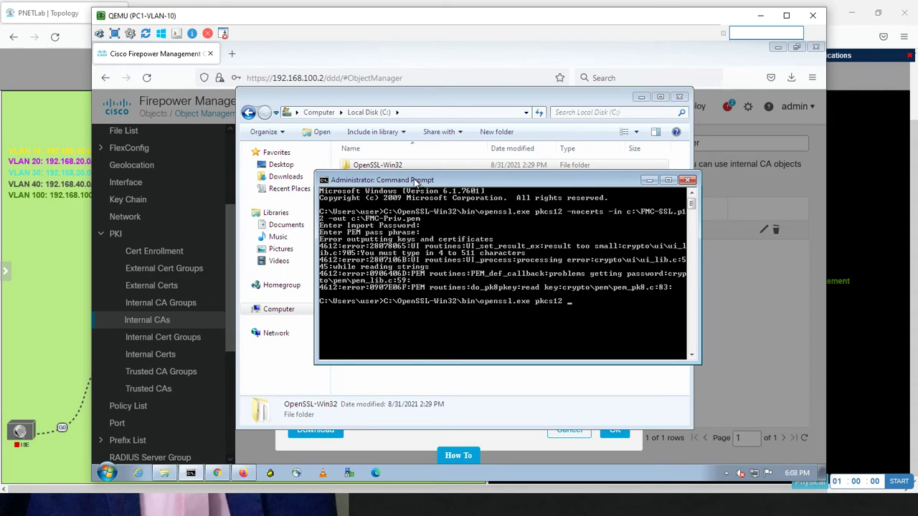
text(-clcerts -nokeys -in)
drag(414, 183, 413, 219)
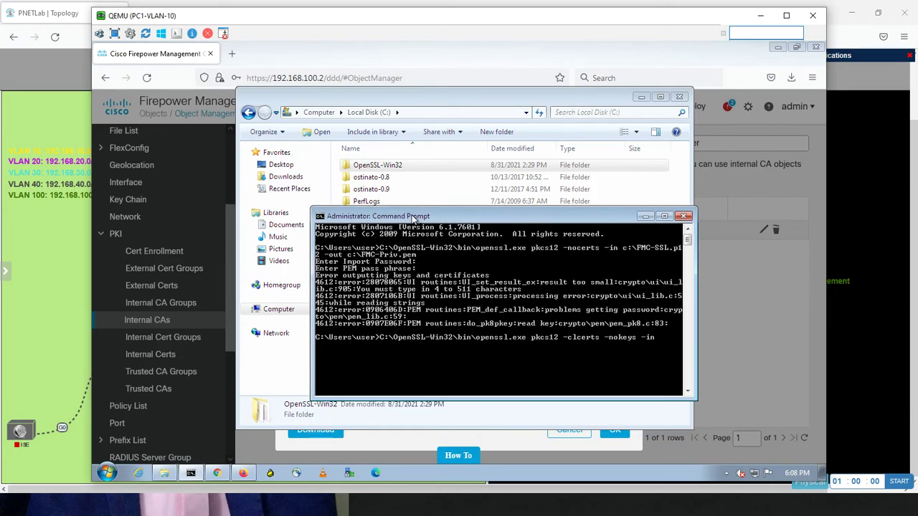
text(:\FMC-SSL.p12 -out c:\)
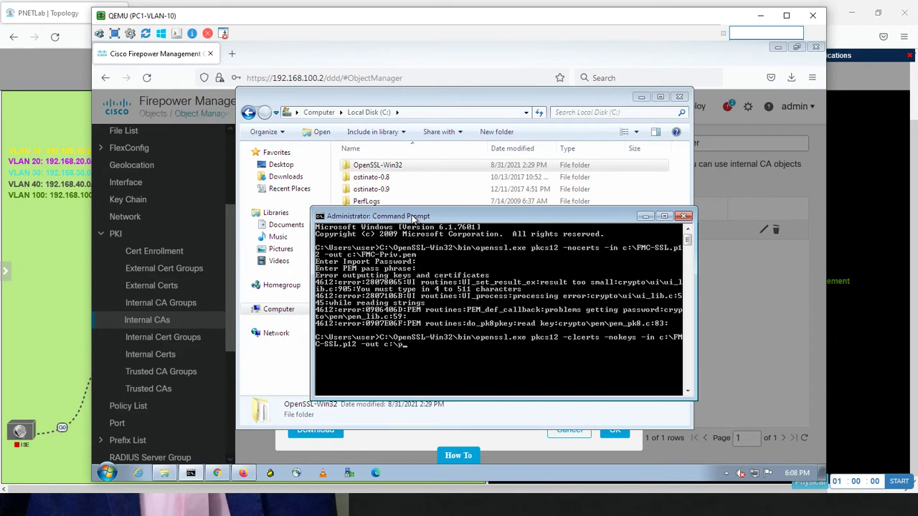
text(pub.pem)
key(Return)
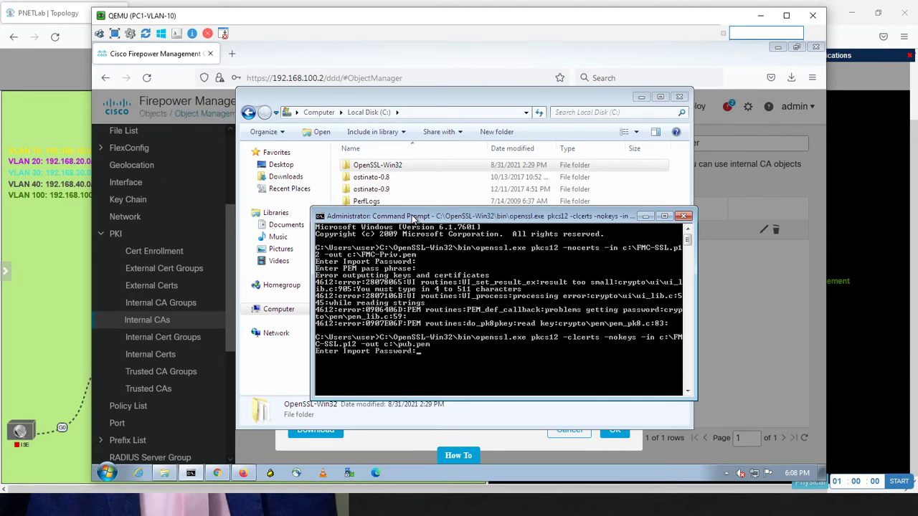
key(Return)
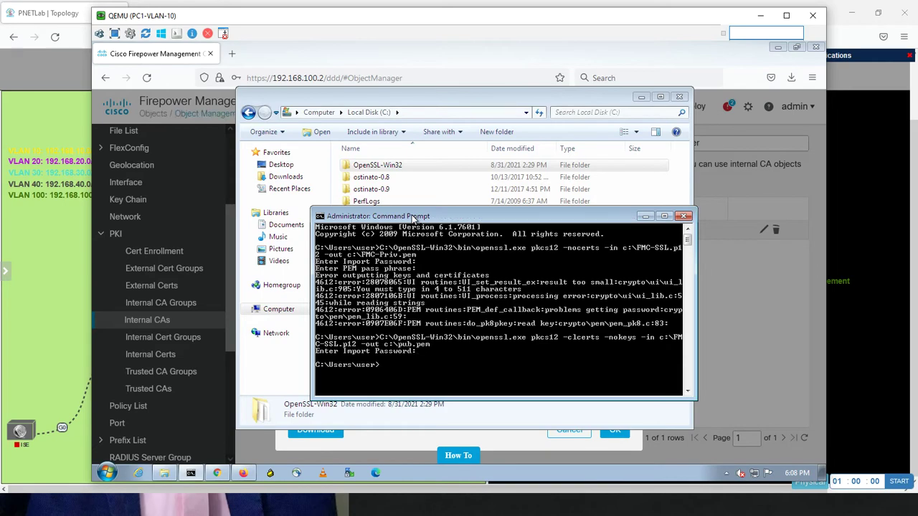
drag(412, 217, 422, 359)
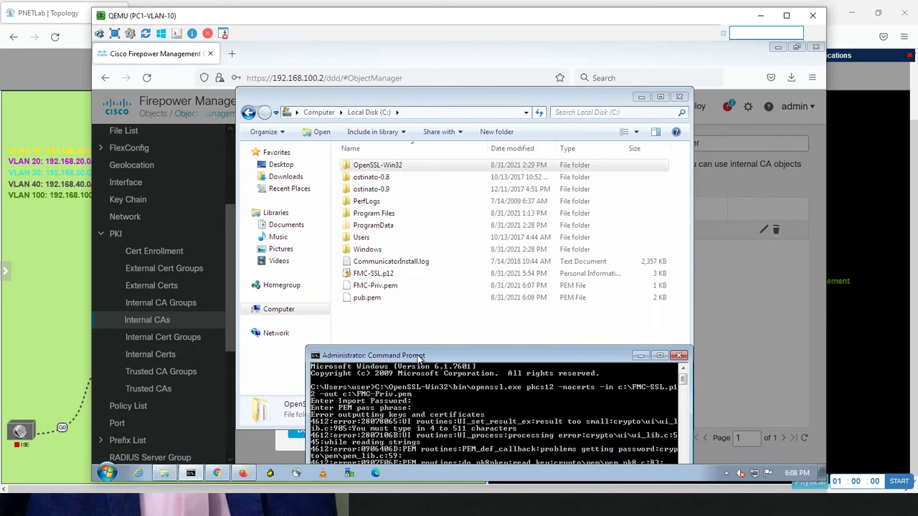
click(365, 301)
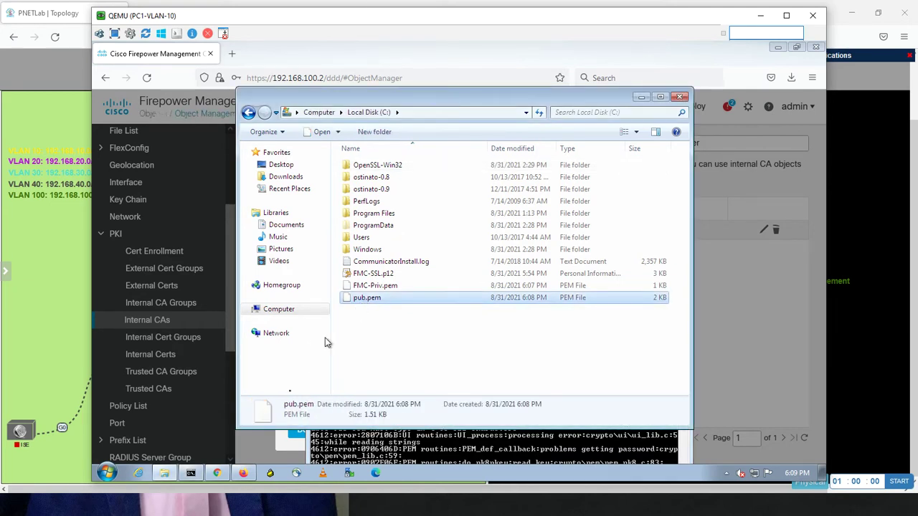
Step: Launch certmgr.msc from the Command Prompt
mouse_move(190, 475)
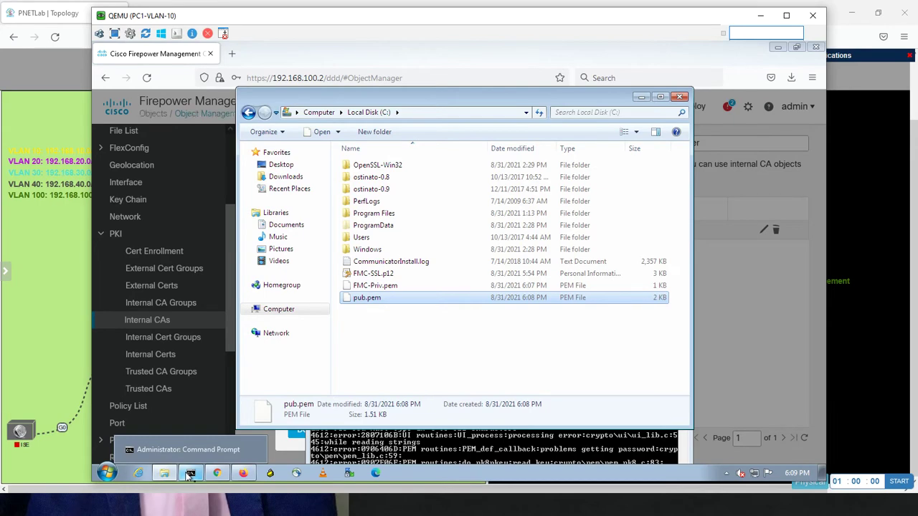
click(340, 456)
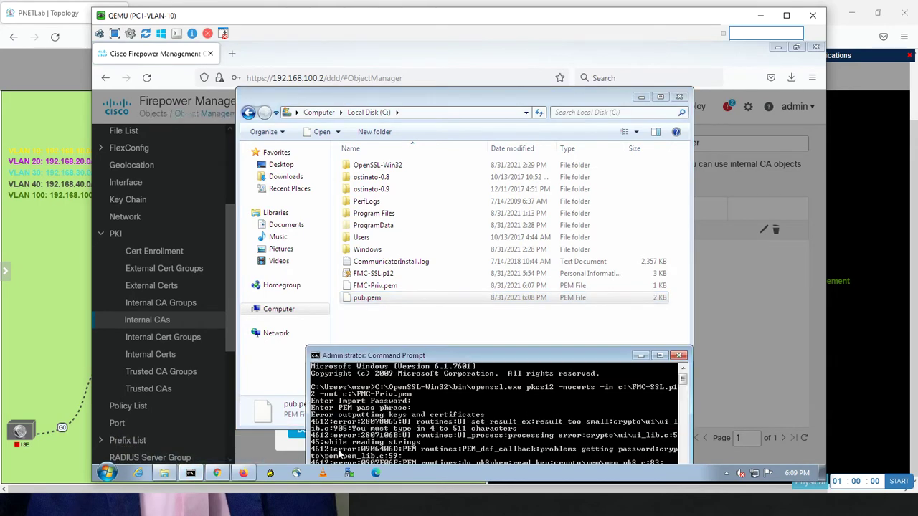
drag(387, 356, 453, 178)
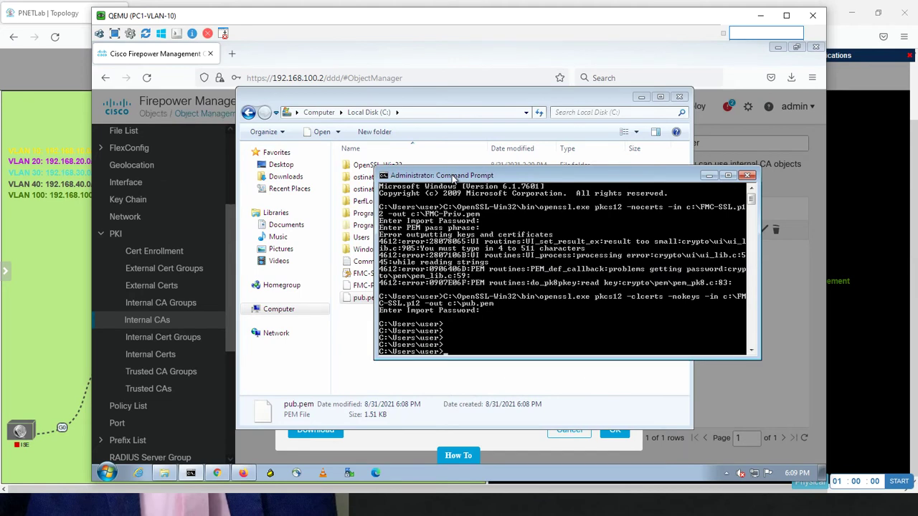
text(certmgr.msc)
key(Return)
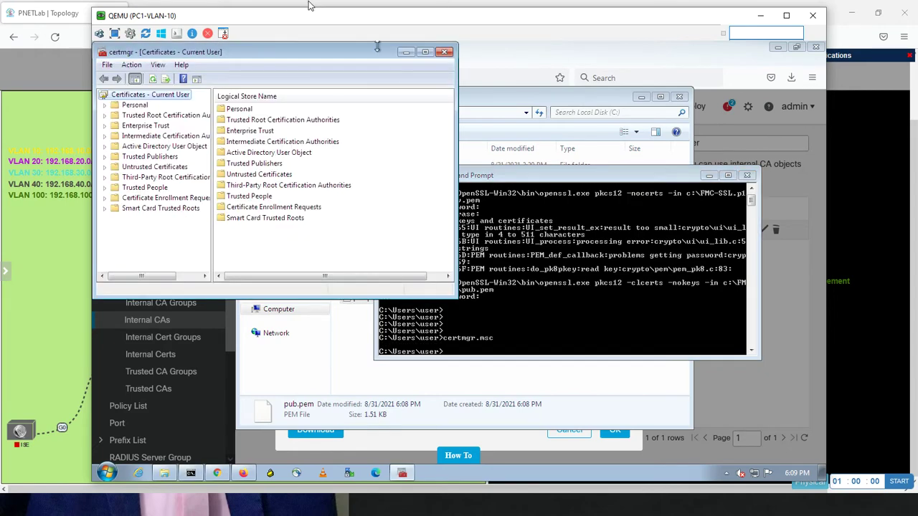
Step: List the Trusted Root Certification Authorities certificates and maximize the window to view all columns
click(104, 115)
click(143, 127)
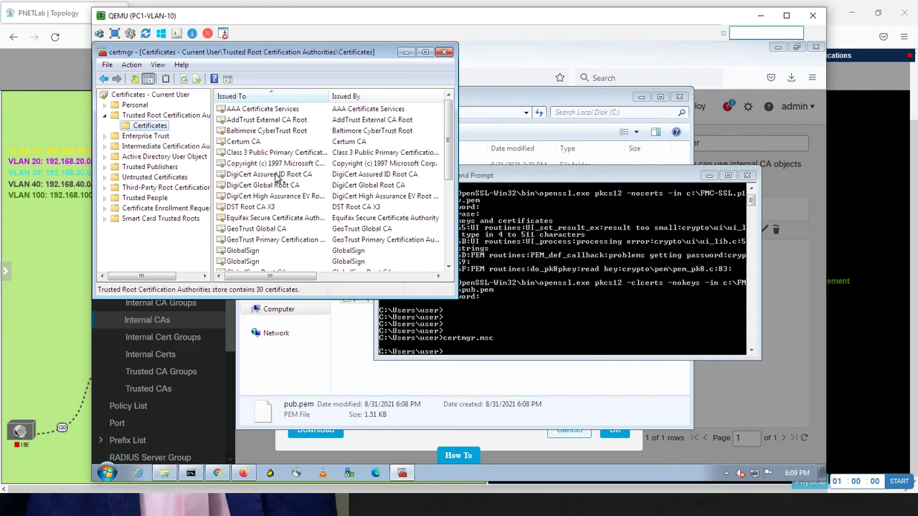
click(276, 174)
key(m)
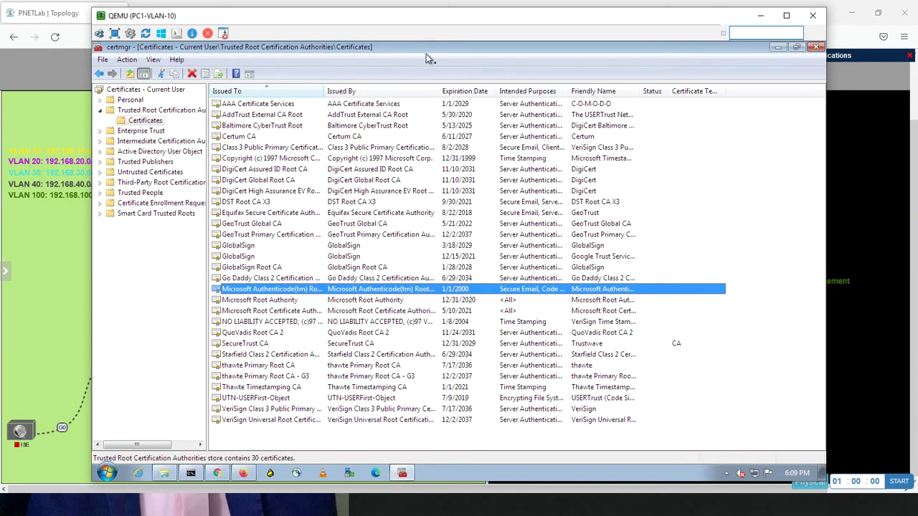
click(424, 53)
Step: Open pub.pem in Notepad and select the Miaari-SSL-Cert name in its subject line
click(778, 48)
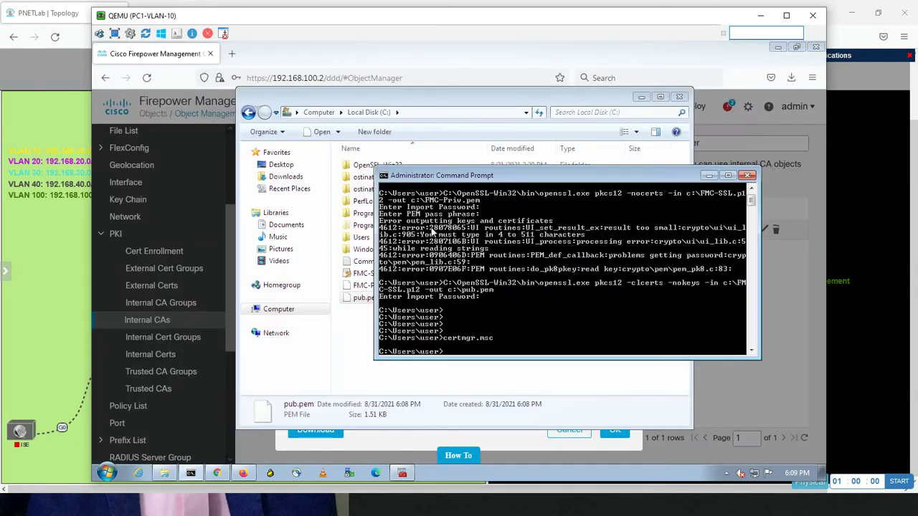
double_click(351, 305)
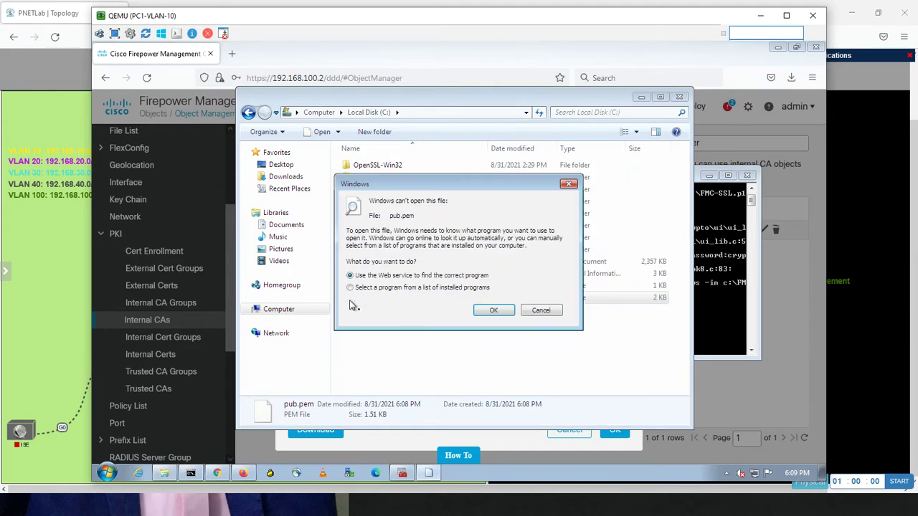
click(410, 291)
click(504, 313)
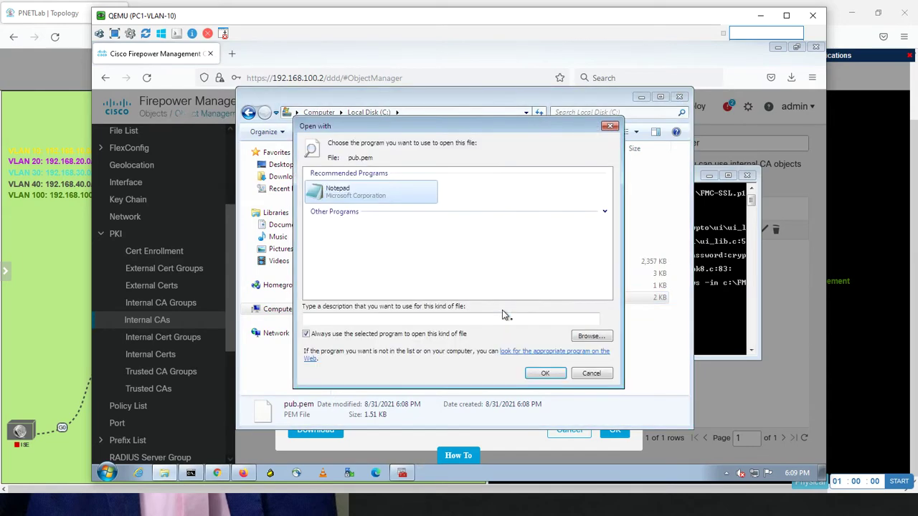
click(306, 334)
click(545, 373)
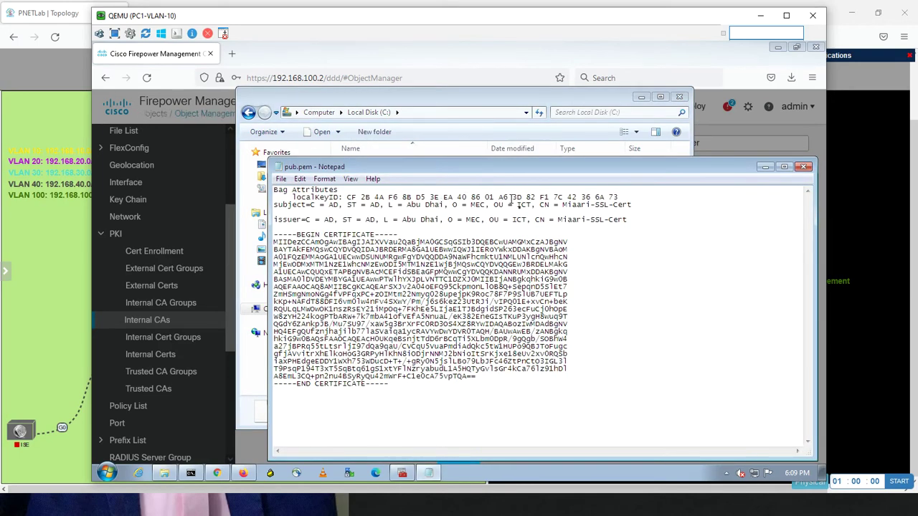
drag(563, 205, 635, 208)
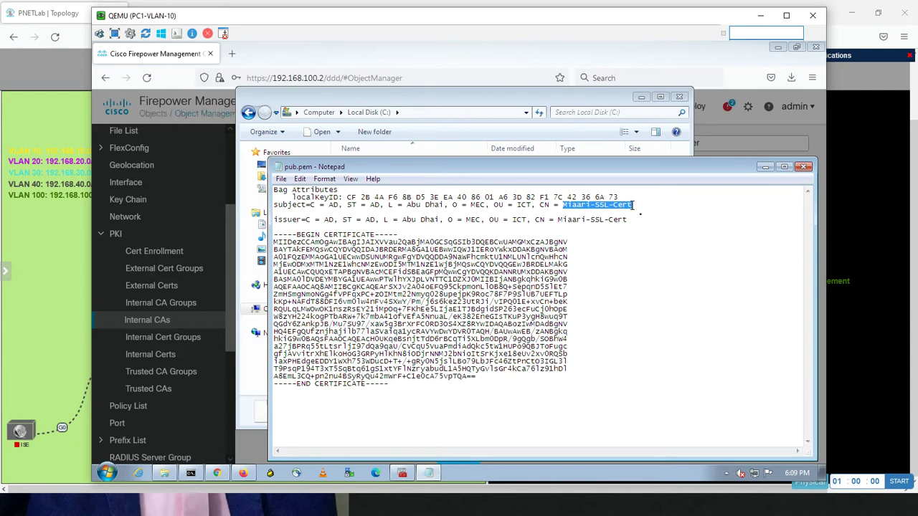
Step: Save the Edit Internal Certificate Authority dialog, then select pub.pem's certificate body and close Notepad
click(218, 182)
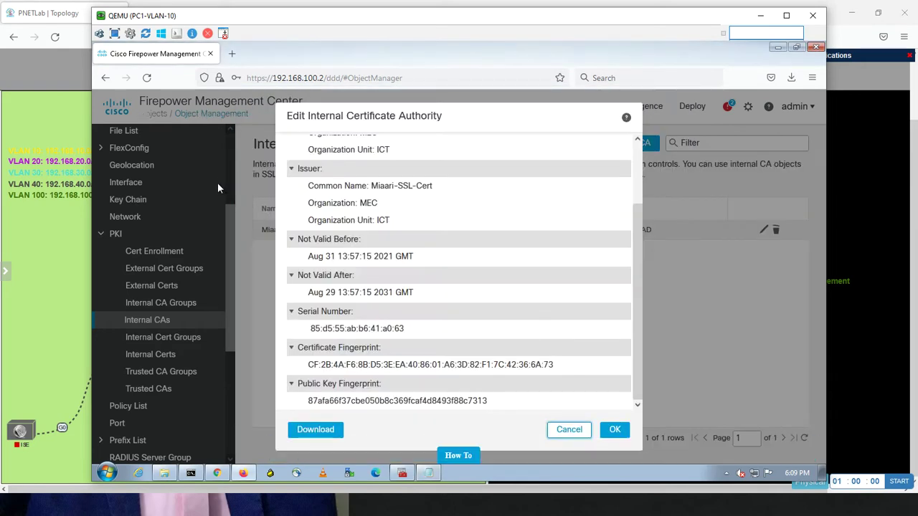
click(625, 429)
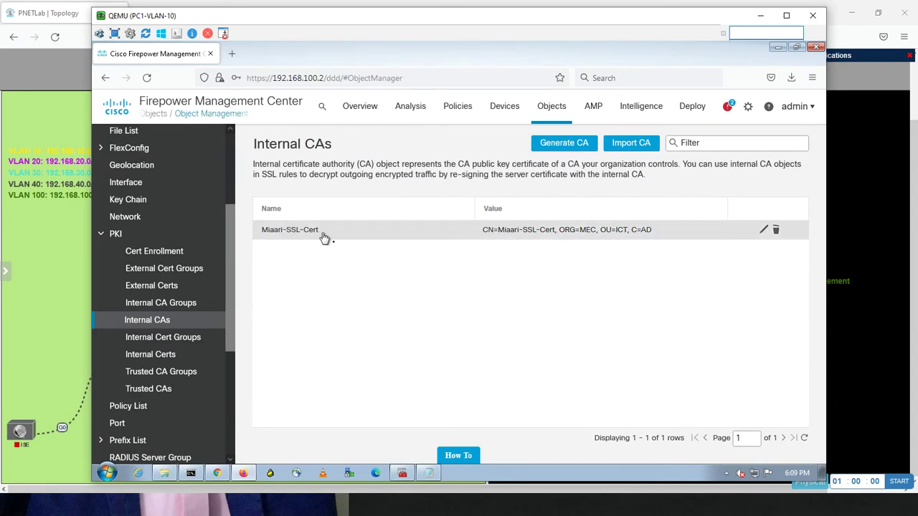
click(428, 474)
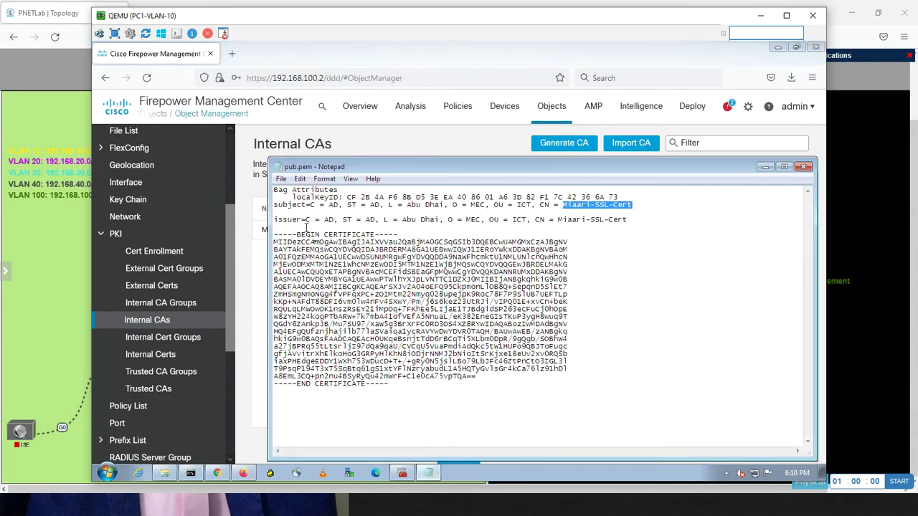
drag(352, 235, 401, 415)
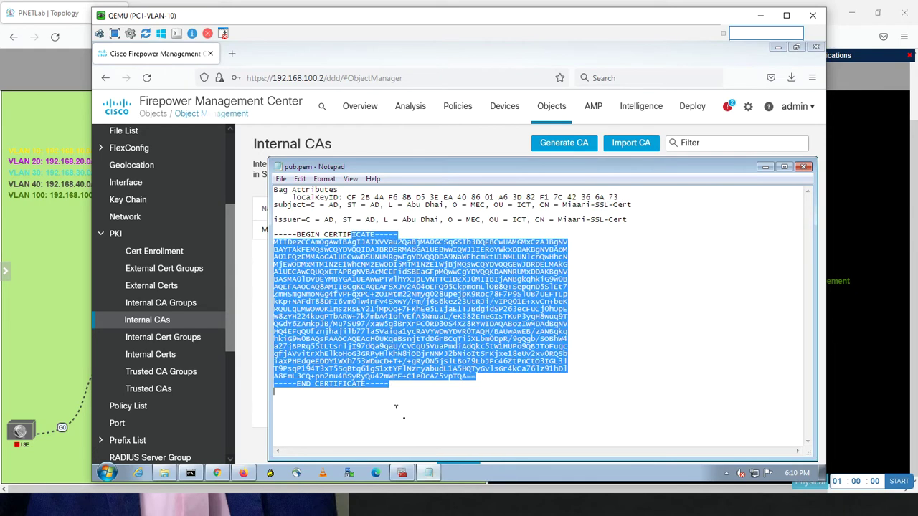
click(806, 167)
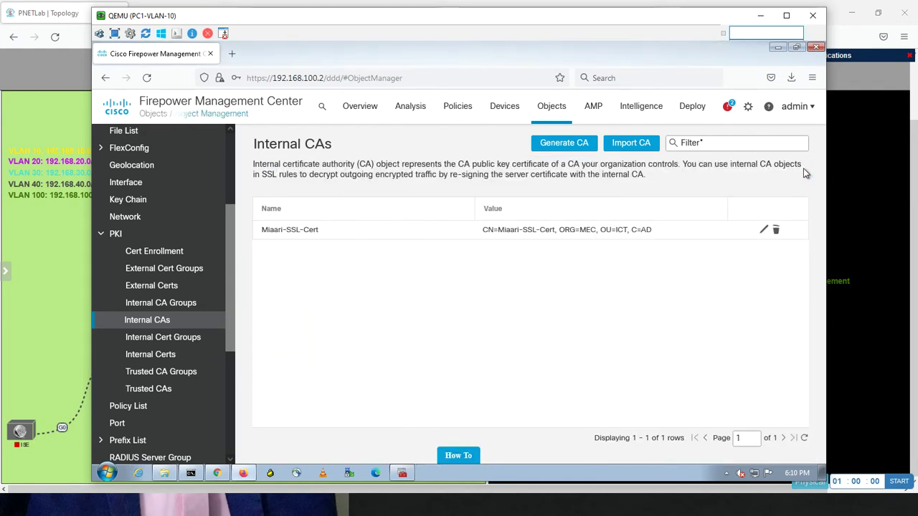
Step: Start a certificate import into Trusted Root Certification Authorities and choose C:\pub.pem, showing All Files
click(402, 474)
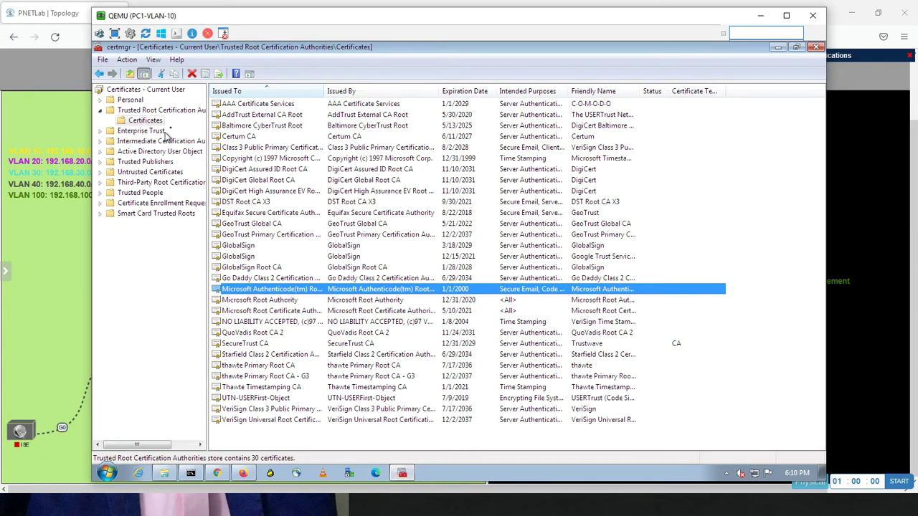
right_click(167, 123)
mouse_move(172, 135)
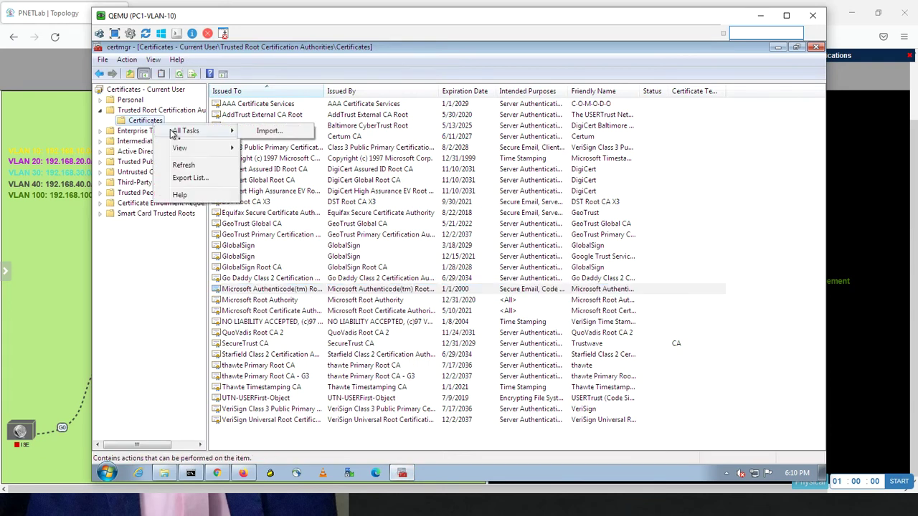
click(260, 132)
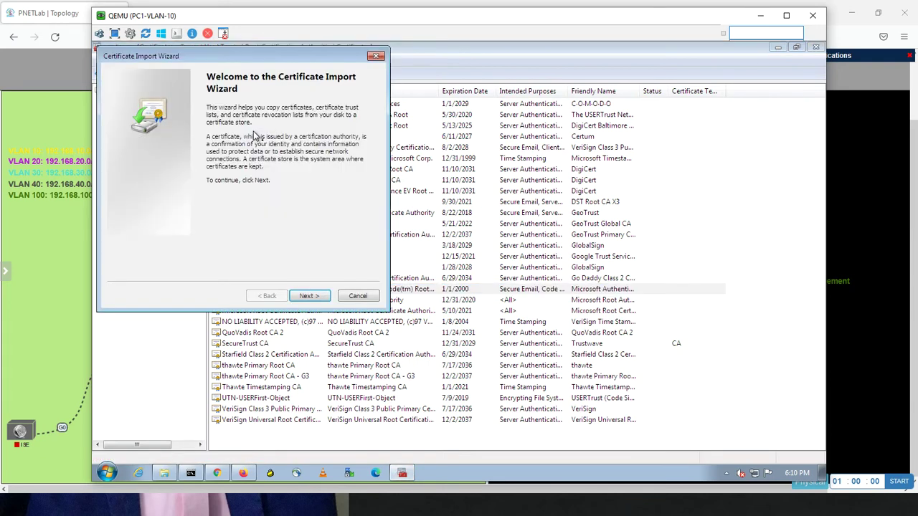
click(304, 297)
click(349, 126)
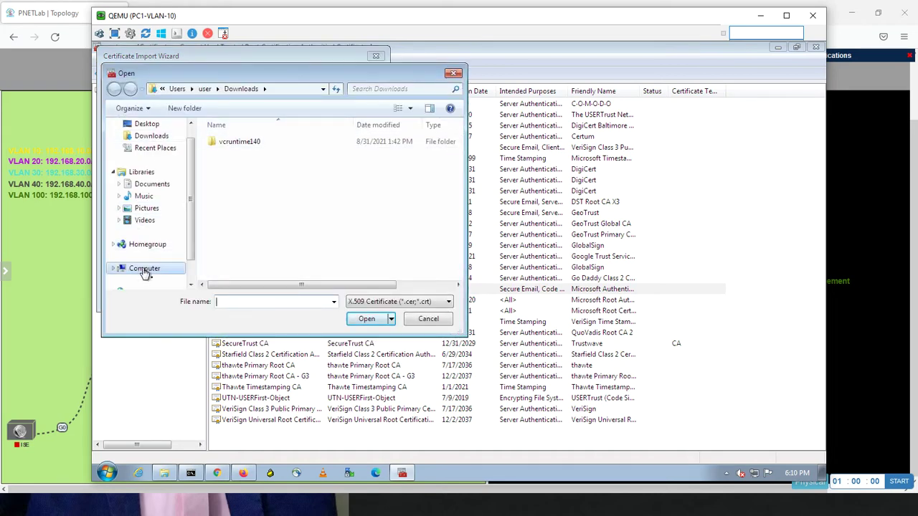
click(144, 270)
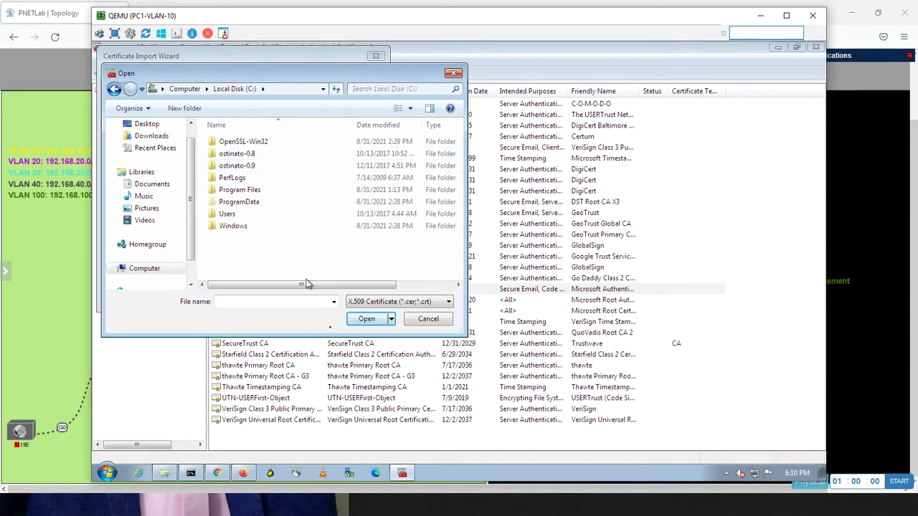
click(369, 306)
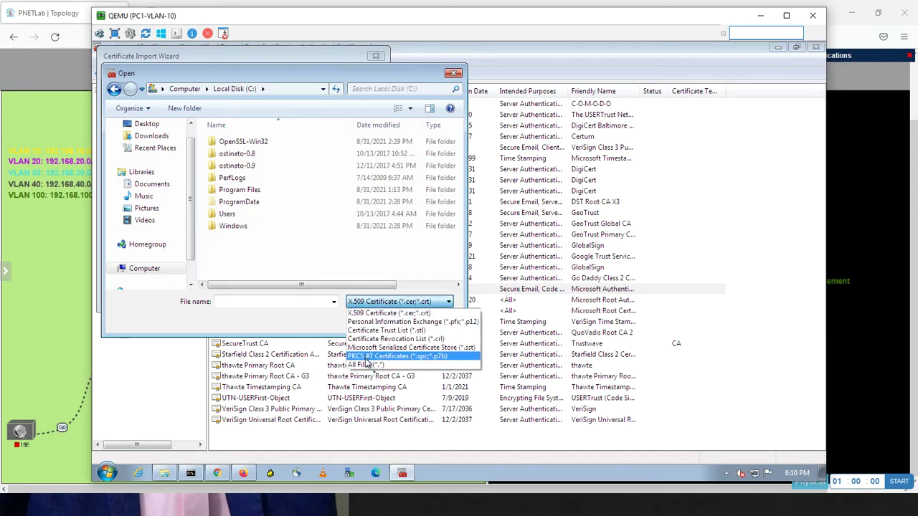
click(367, 366)
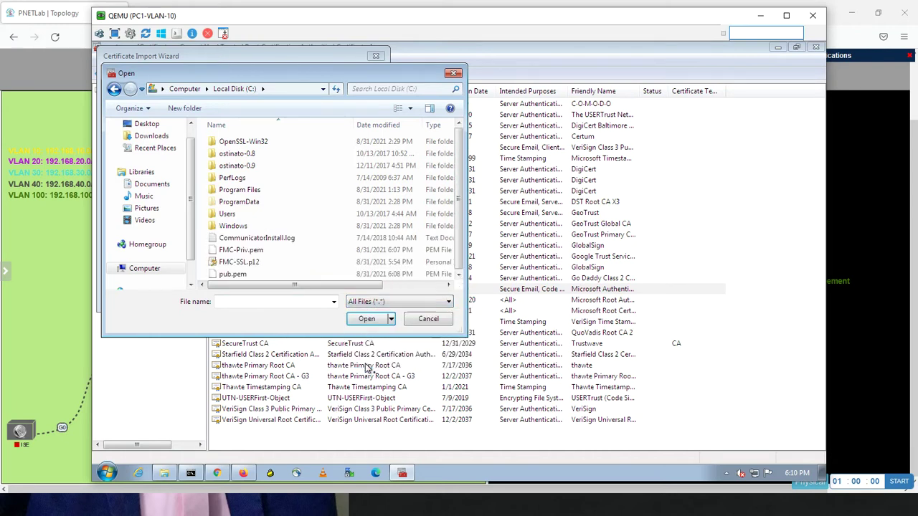
double_click(233, 276)
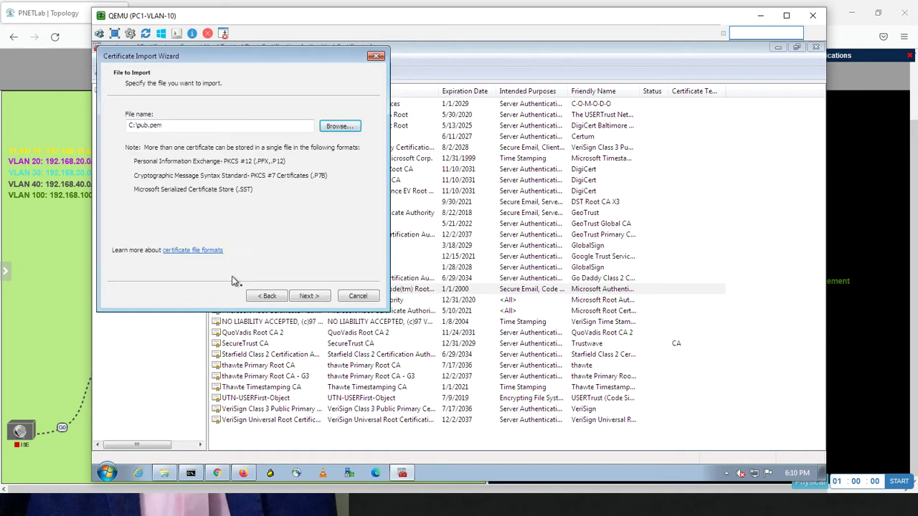
Step: Keep the Trusted Root Certification Authorities store, finish the import and confirm installing Miaari-SSL-Cert
click(309, 296)
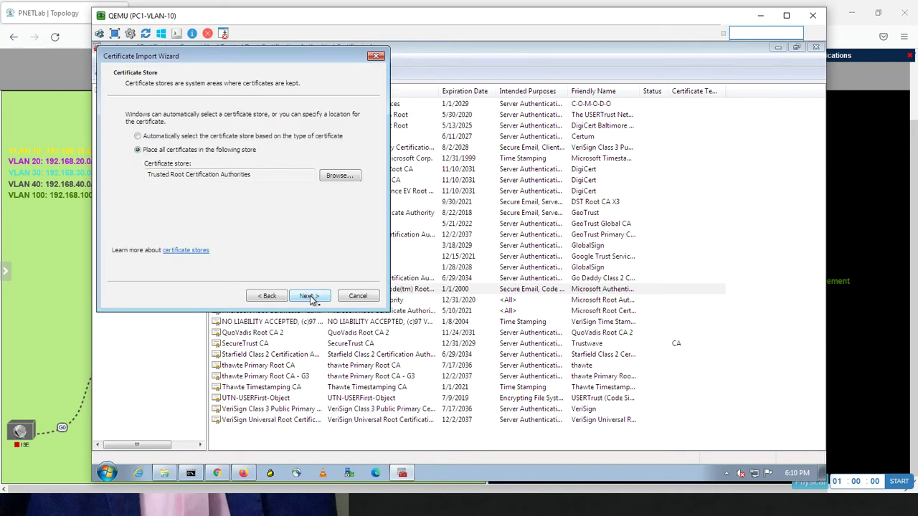
click(308, 296)
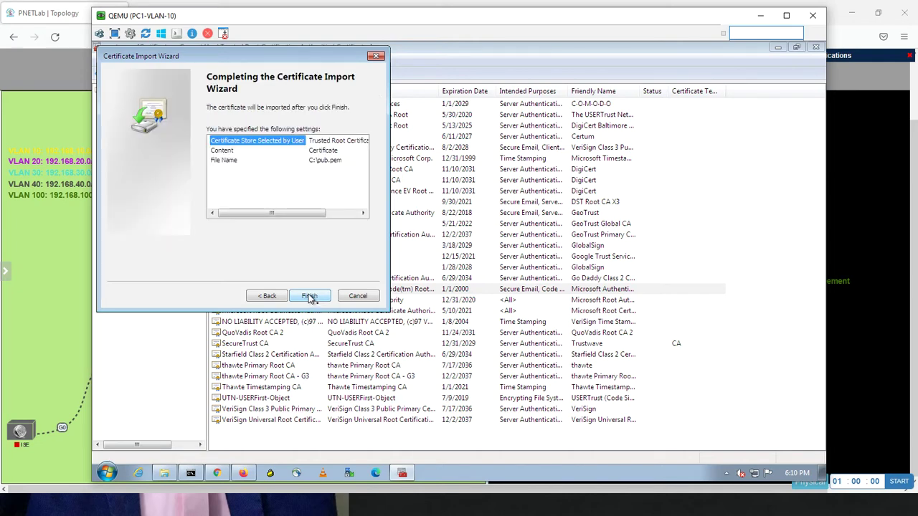
click(309, 296)
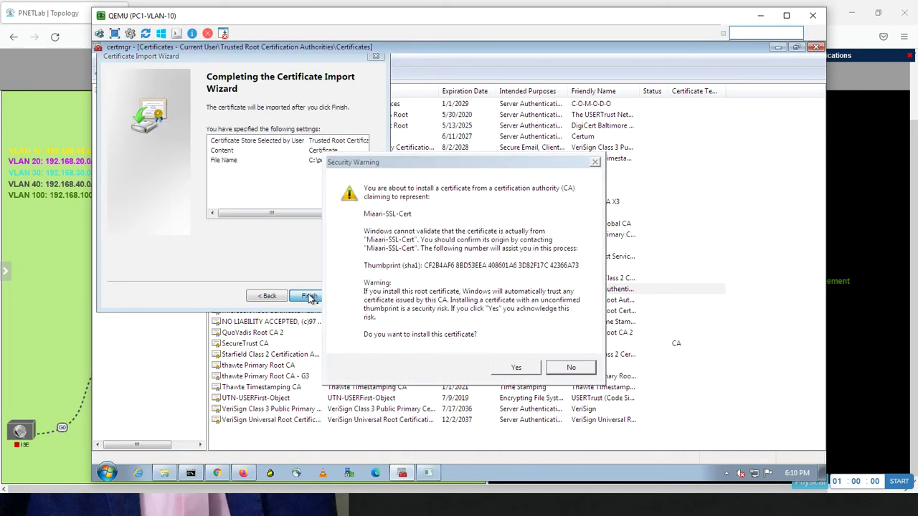
click(513, 368)
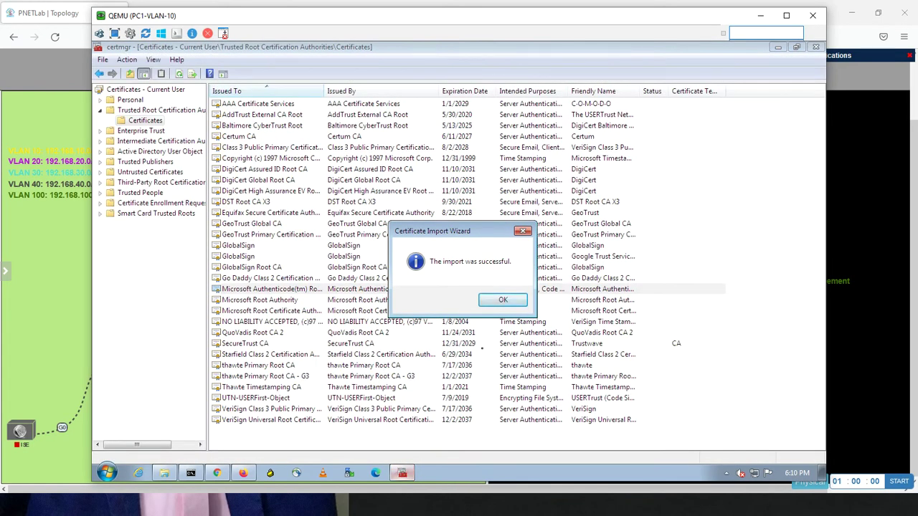
click(495, 302)
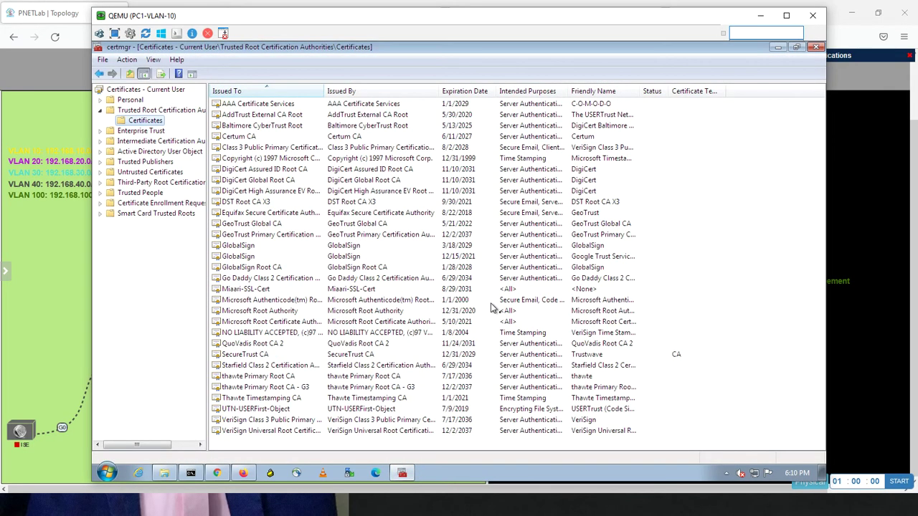
click(241, 269)
key(Down)
key(Down)
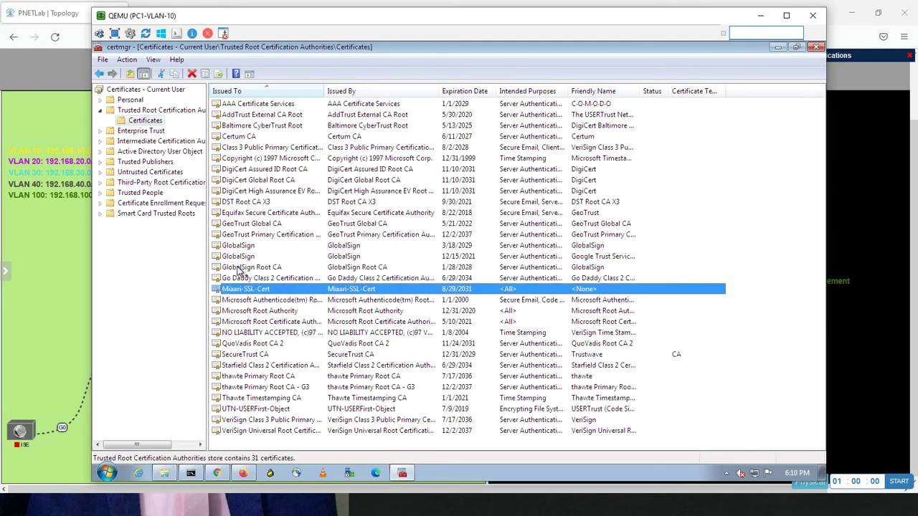
click(274, 272)
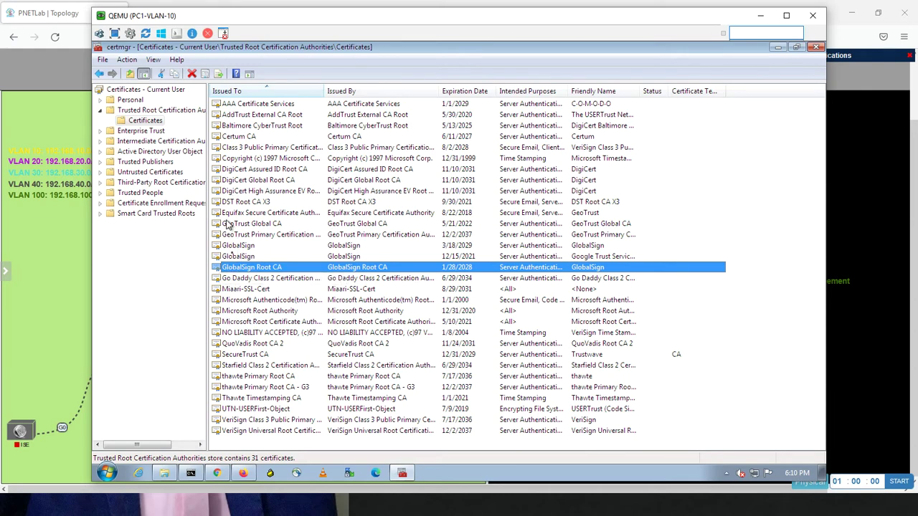
double_click(236, 289)
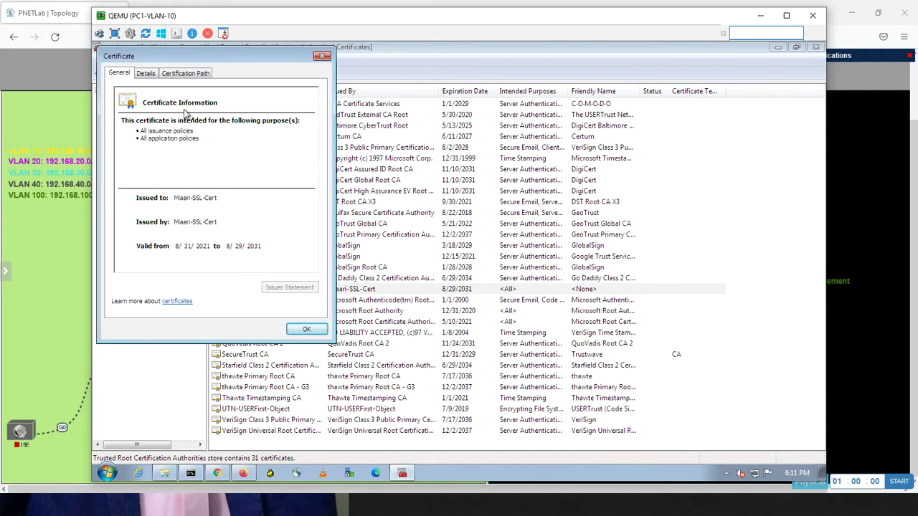
click(147, 74)
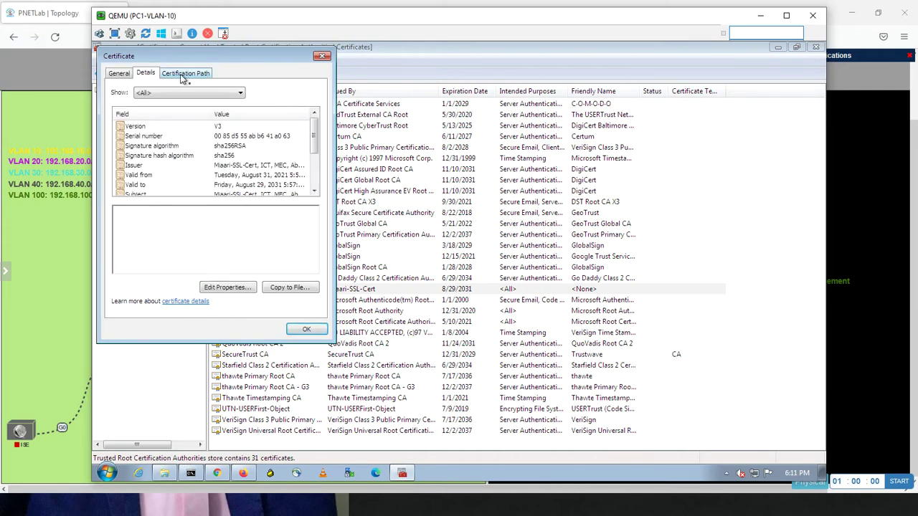
click(185, 74)
click(322, 56)
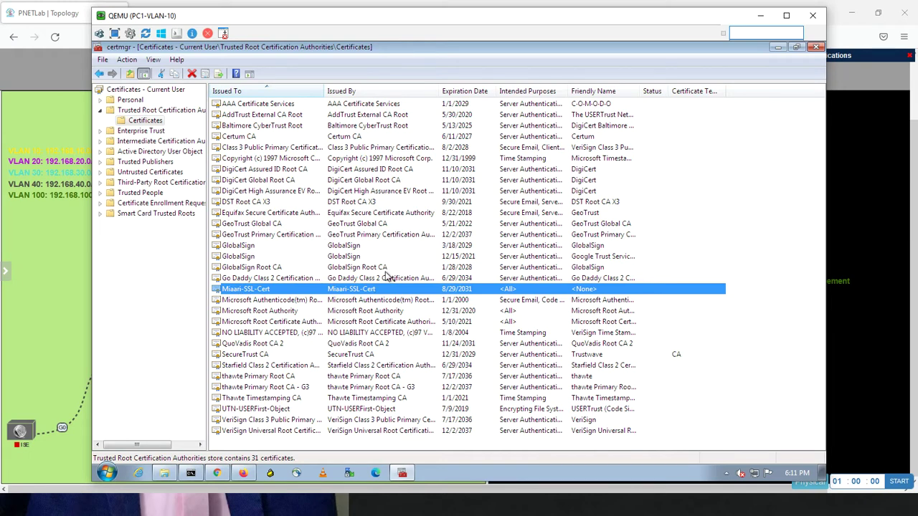
Step: Under Policies > SSL, create and save Miaari-SSL-Policy with default action Do not decrypt
click(243, 474)
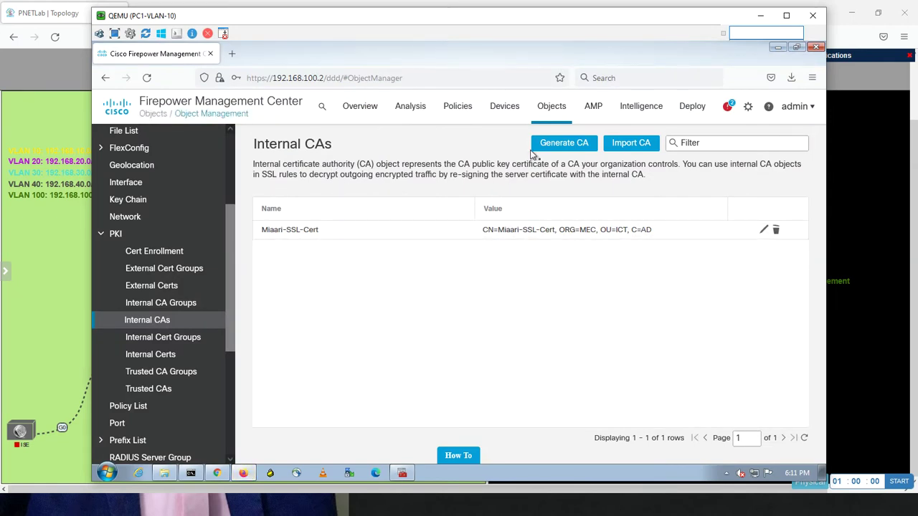
click(463, 108)
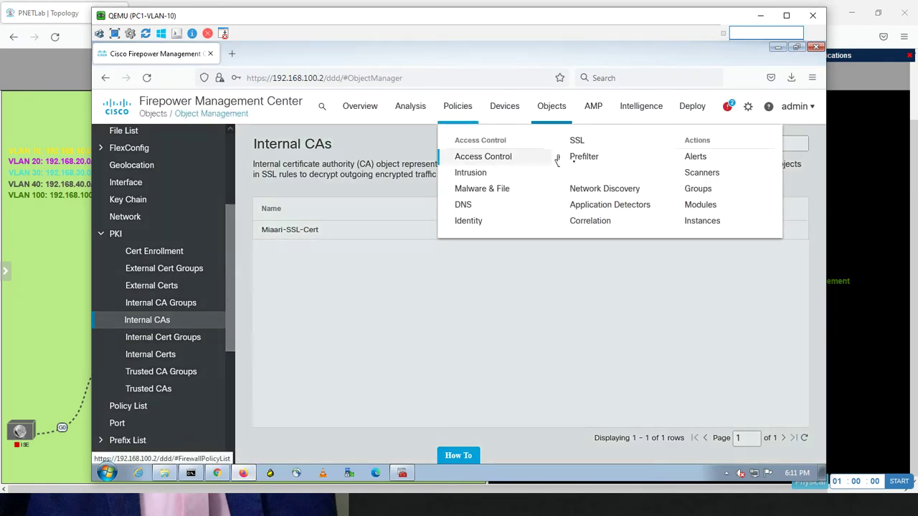
click(578, 143)
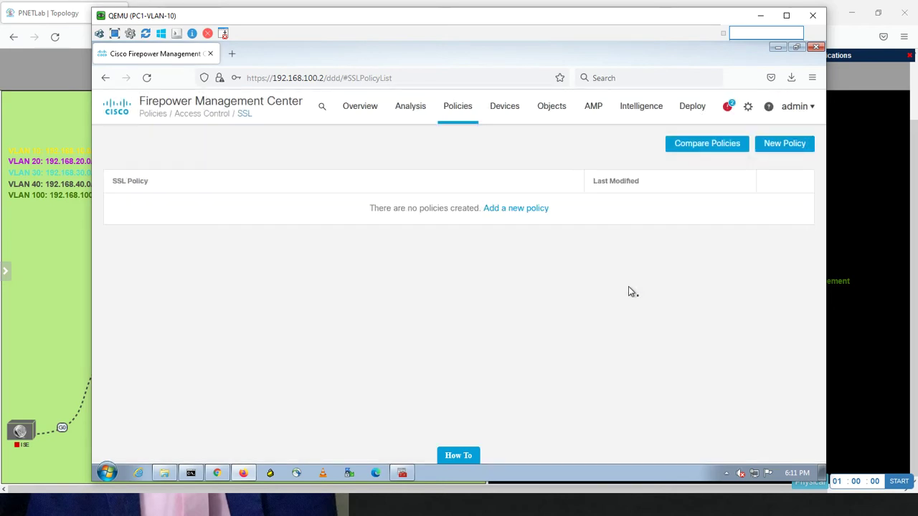
click(764, 147)
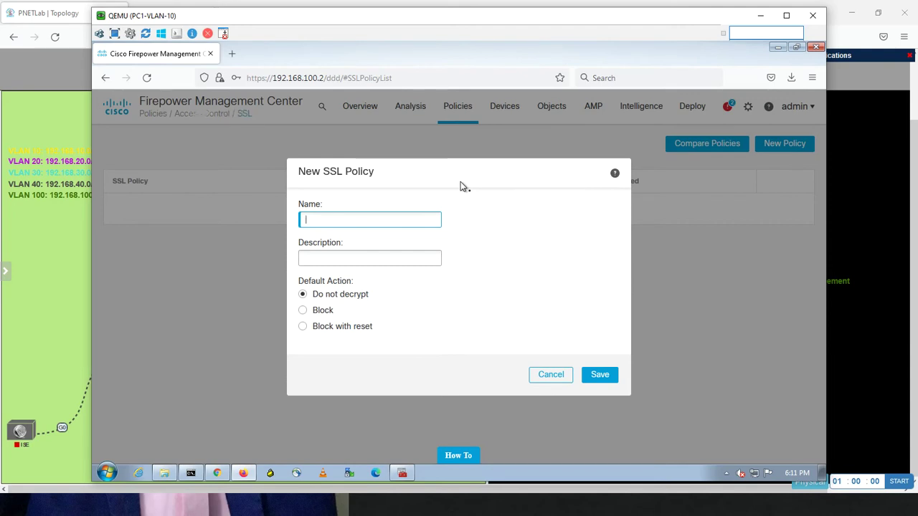
text(Miaari-SSL-Policy)
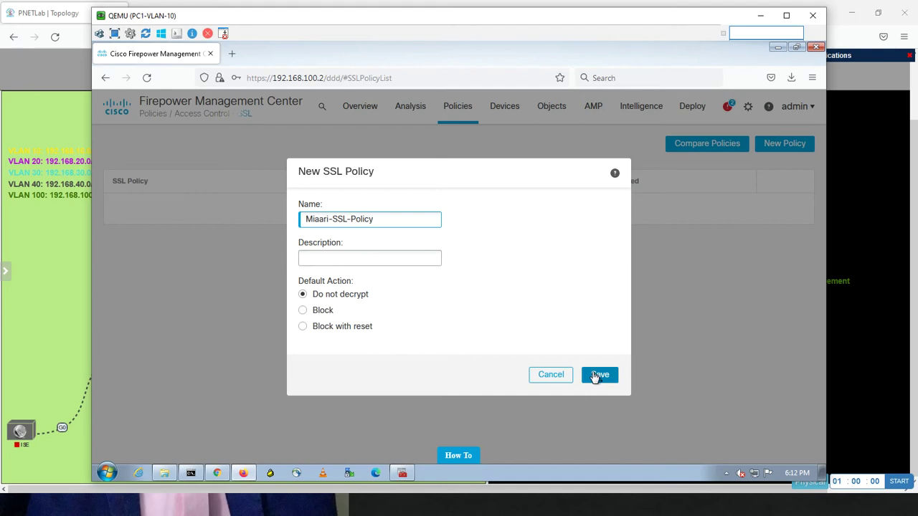
click(598, 376)
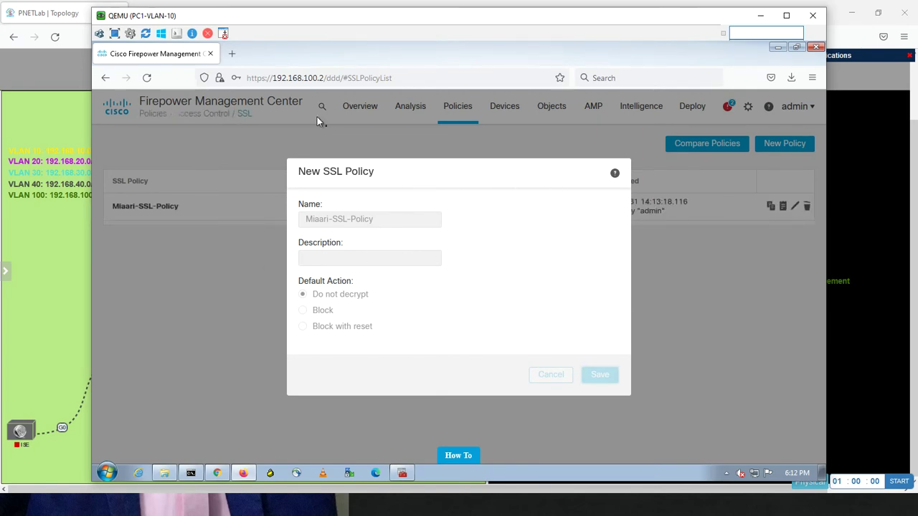
click(147, 79)
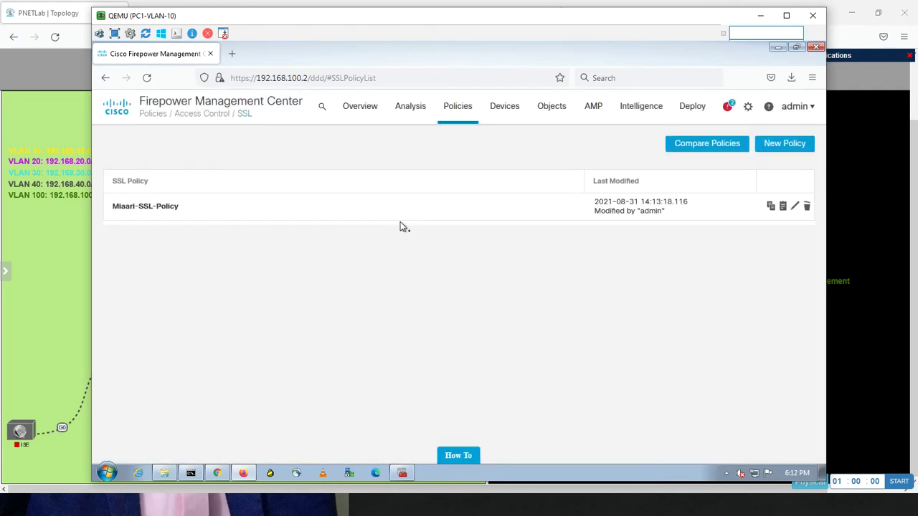
Step: Add a rule to Miaari-SSL-Policy with source zones INSIDE and DMZ and destination zone OUTSIDE
click(796, 208)
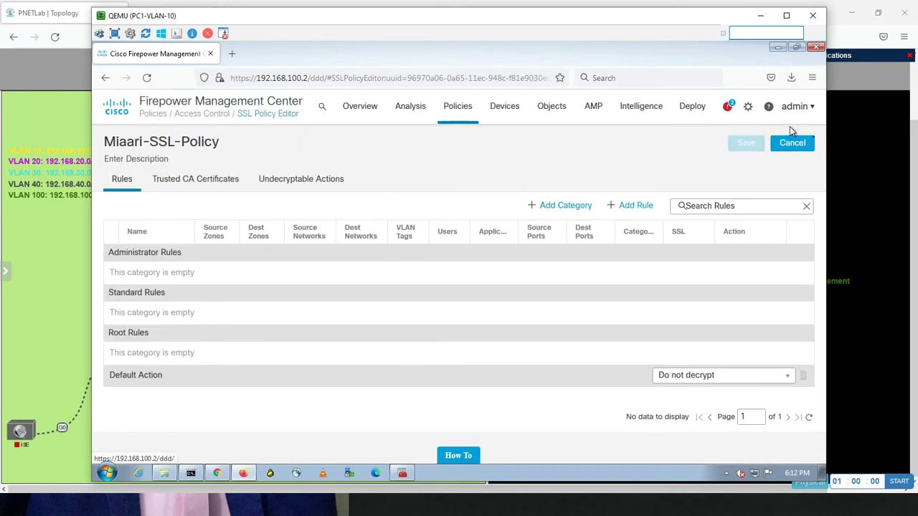
click(635, 207)
click(140, 304)
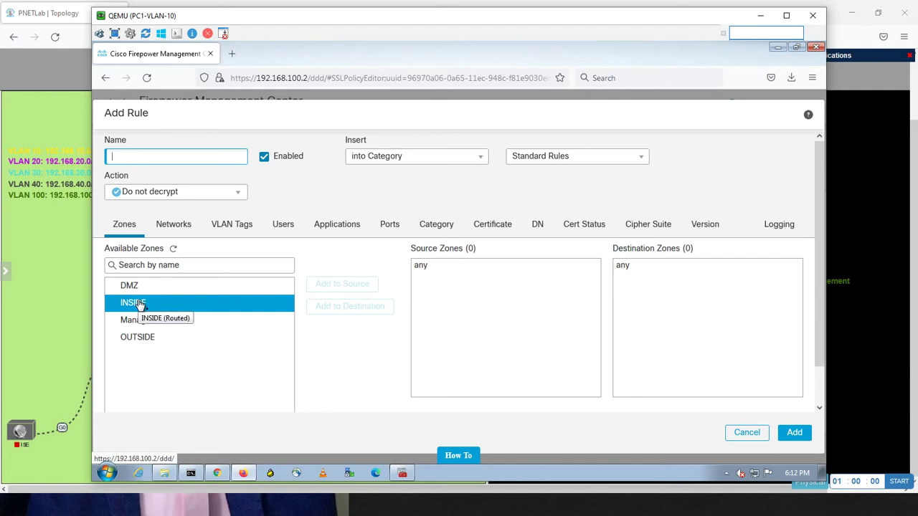
click(140, 303)
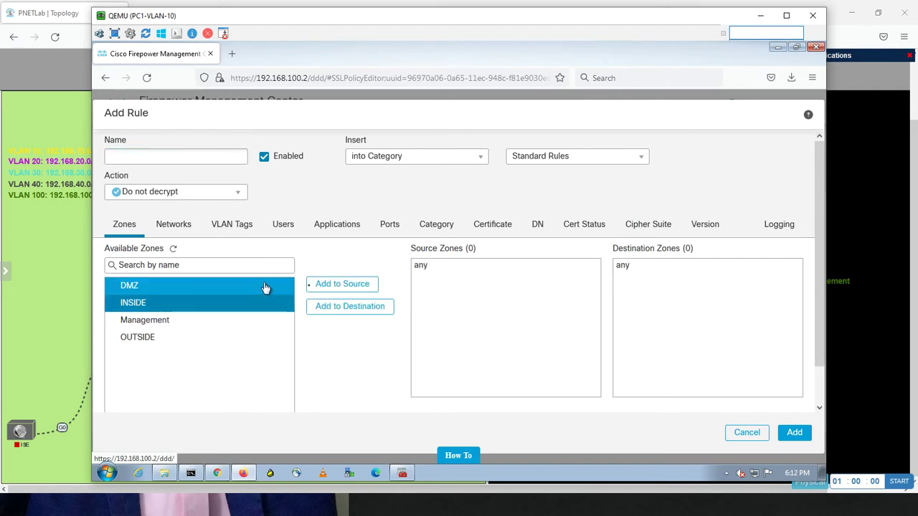
click(321, 285)
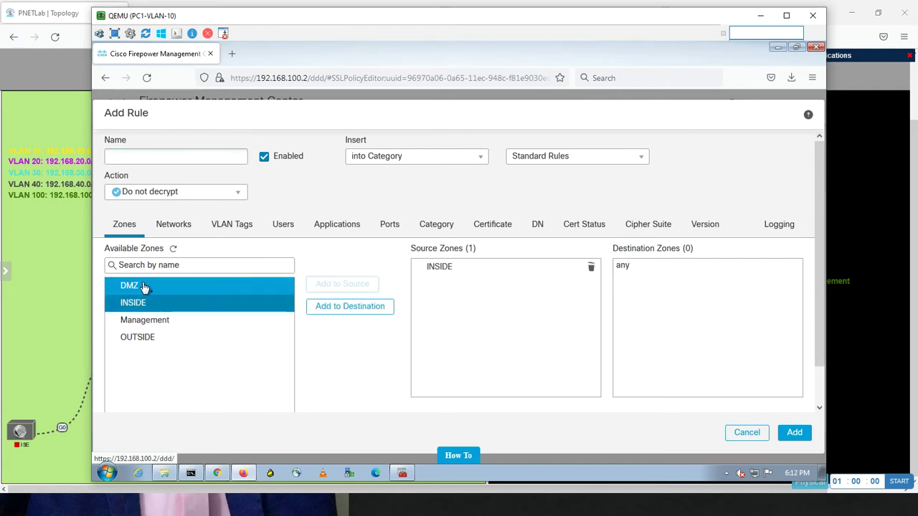
click(143, 287)
click(322, 285)
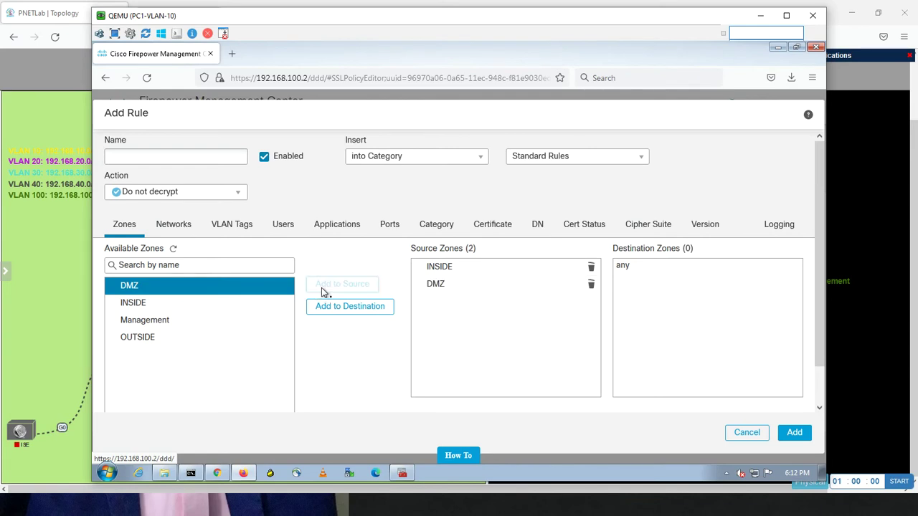
click(146, 339)
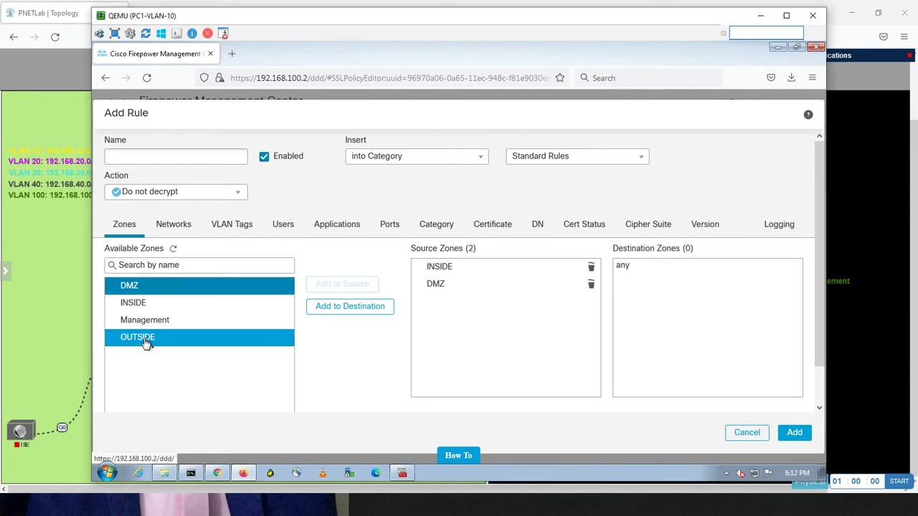
click(320, 310)
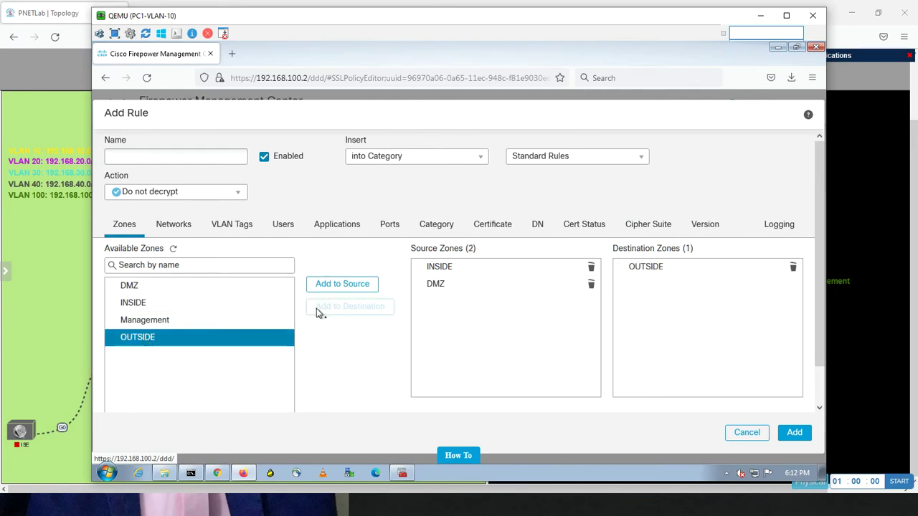
click(193, 155)
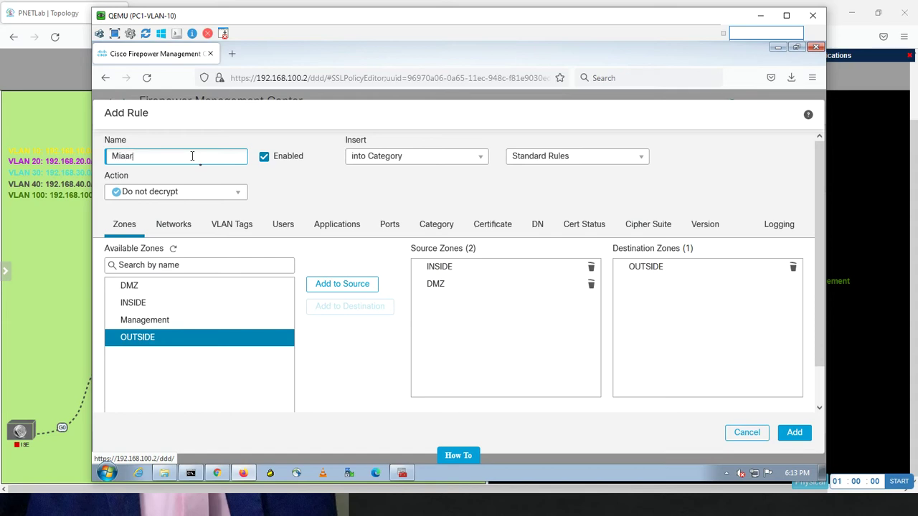
Step: Add rule Miaari-SSL-Decryption: Decrypt - Resign with Miaari-SSL-Cert, logging at end of connection
text(Miaari-SSL-Decryption)
click(154, 193)
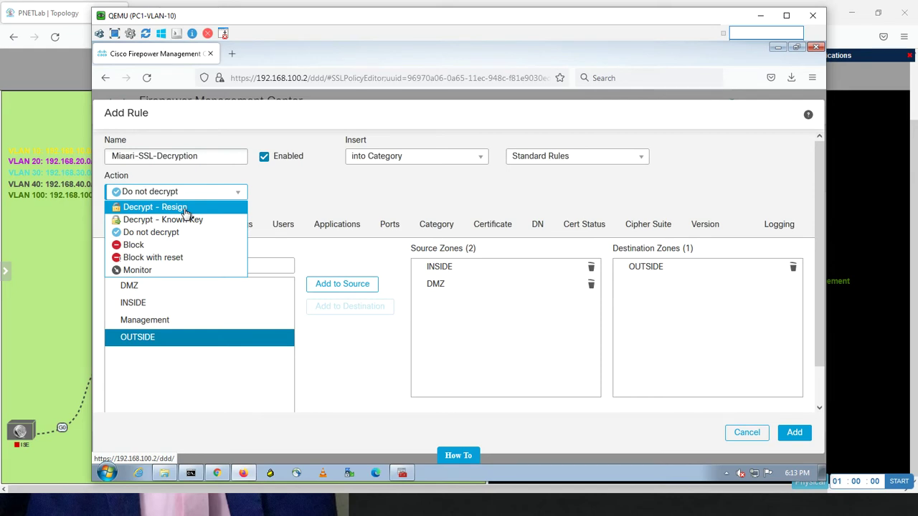
click(154, 207)
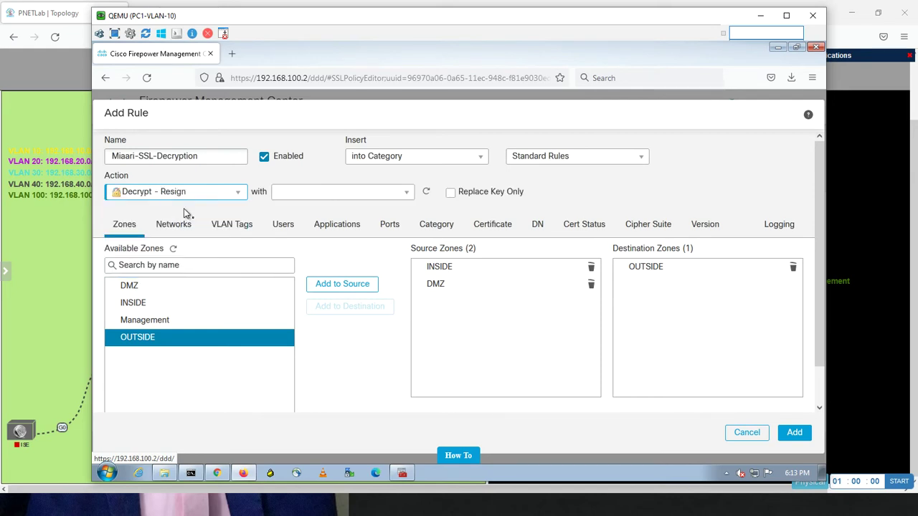
click(330, 192)
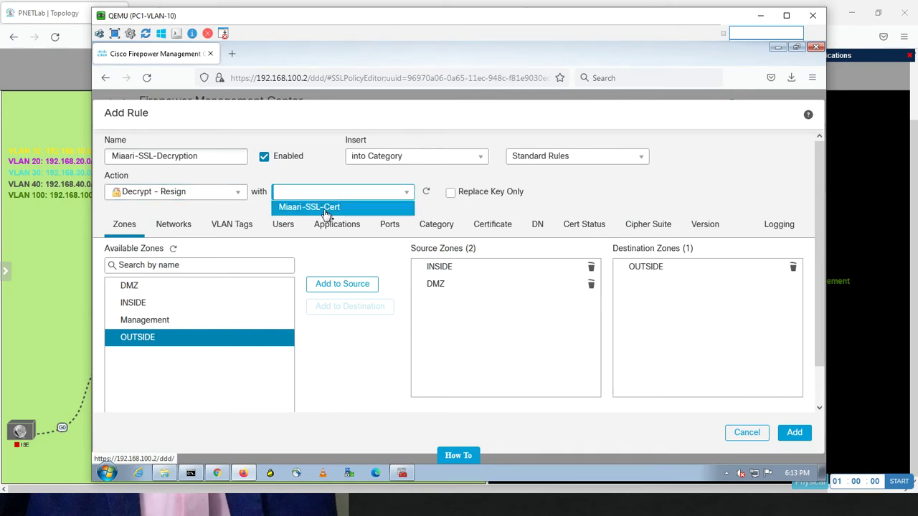
click(327, 209)
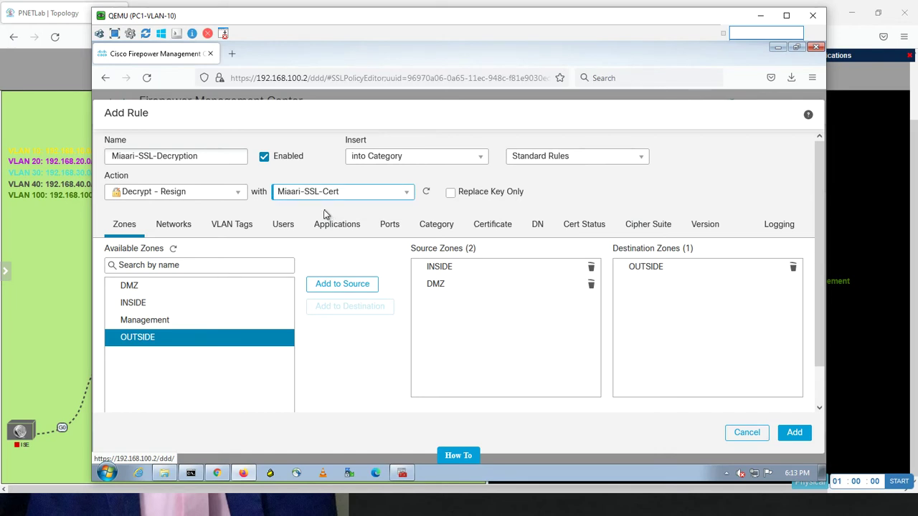
click(787, 226)
click(109, 250)
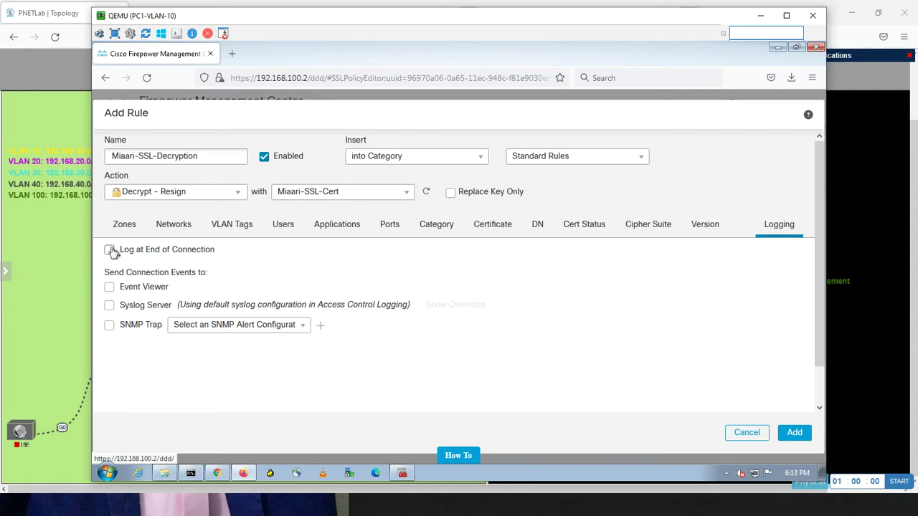
click(796, 434)
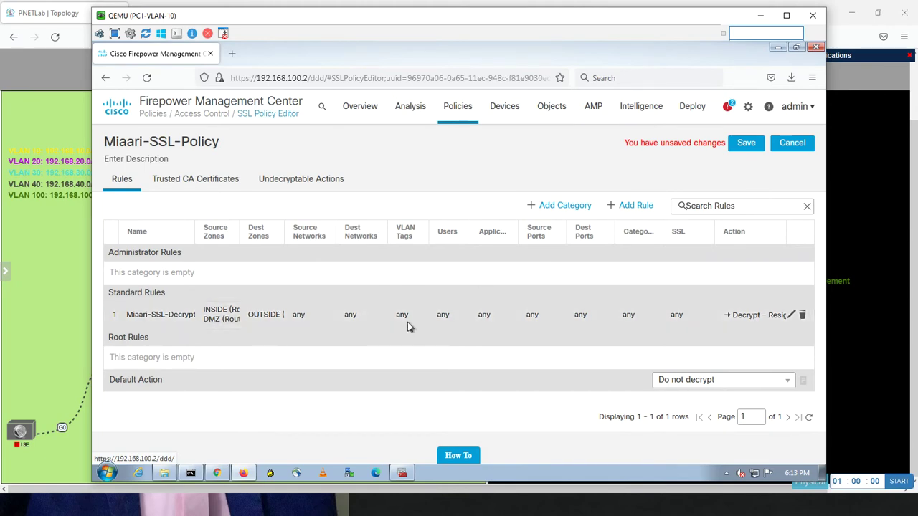
Step: Save Miaari-SSL-Policy and go to the Access Control policy list
click(733, 144)
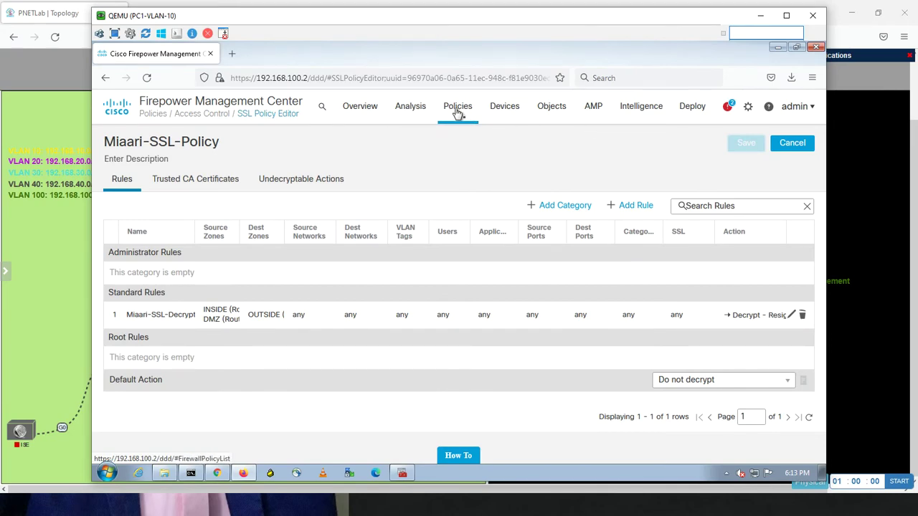
mouse_move(457, 112)
click(465, 156)
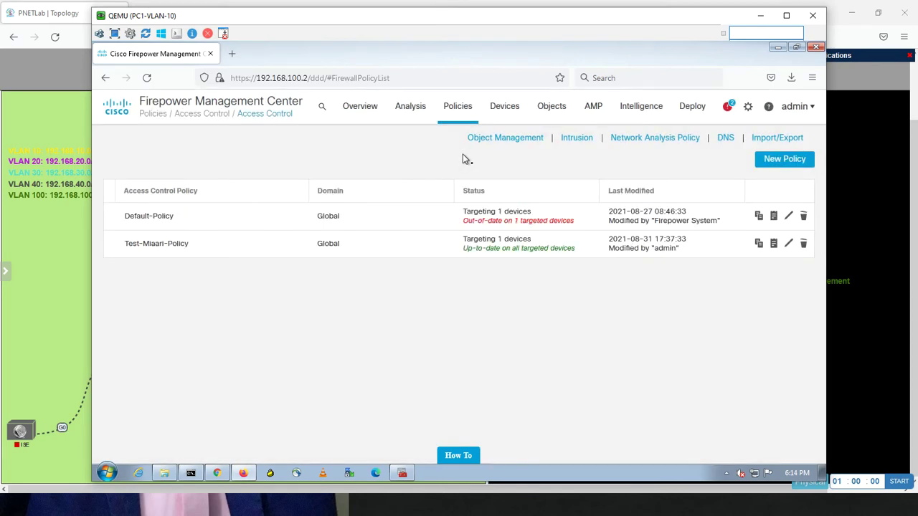
Step: In Test-Miaari-Policy, change the SSL Policy from None to Miaari-SSL-Policy
click(789, 244)
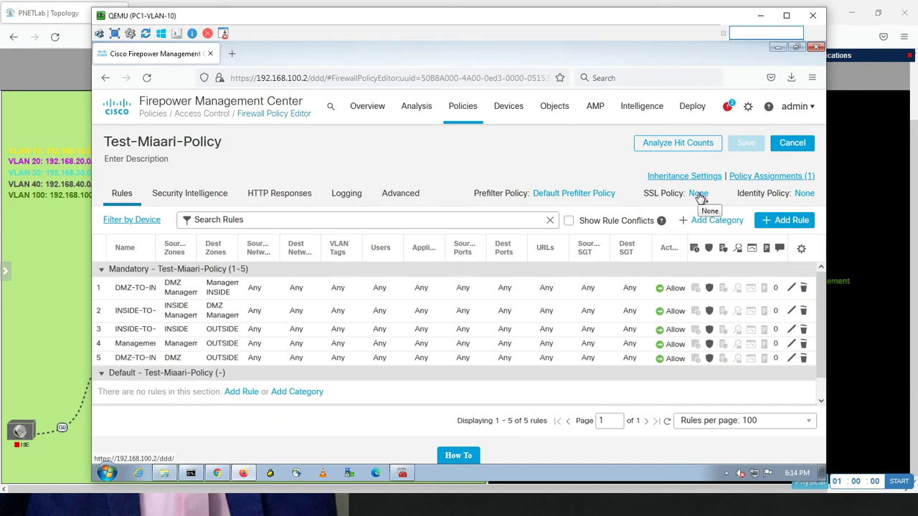
click(698, 194)
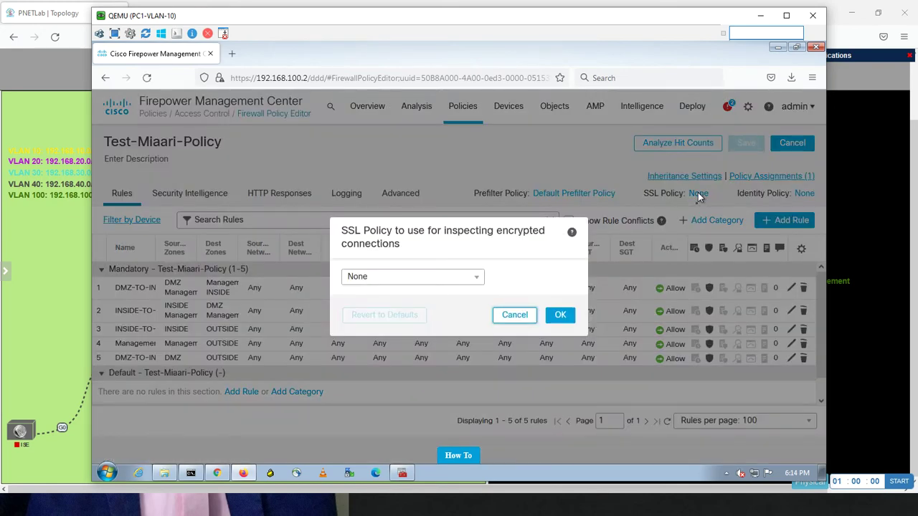
click(400, 279)
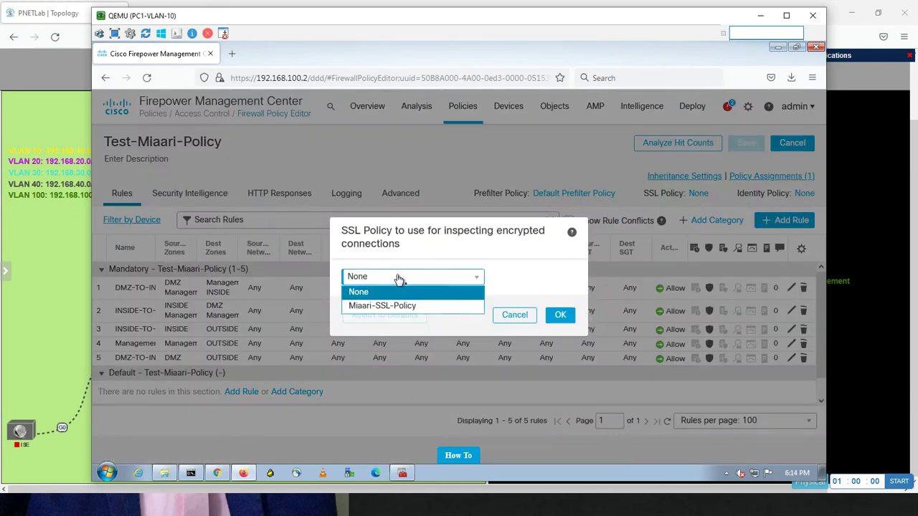
click(399, 307)
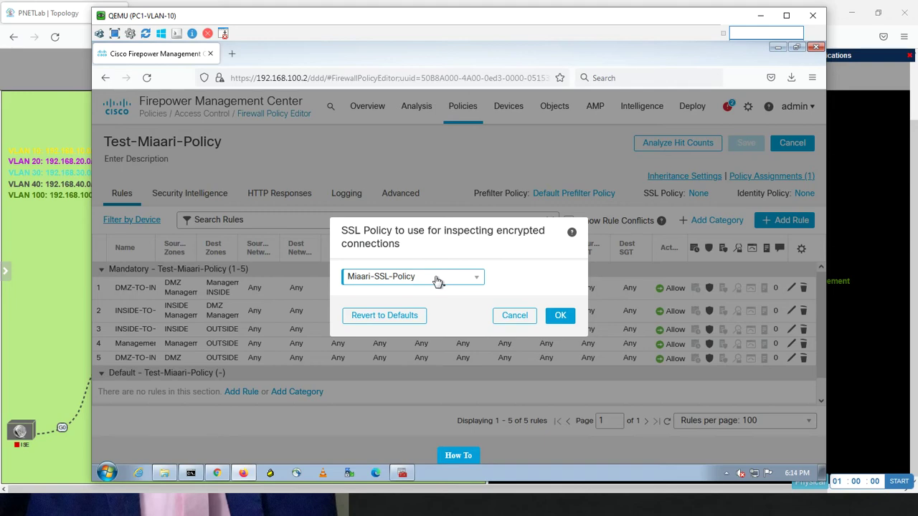
click(561, 316)
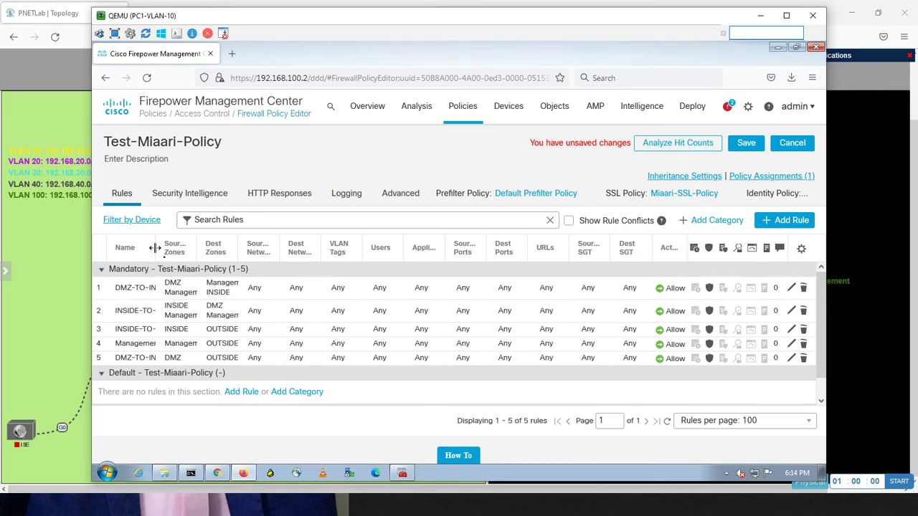
Step: Enable Log at Beginning of Connection on INSIDE-TO-INTERNET and save Test-Miaari-Policy
drag(158, 248, 212, 255)
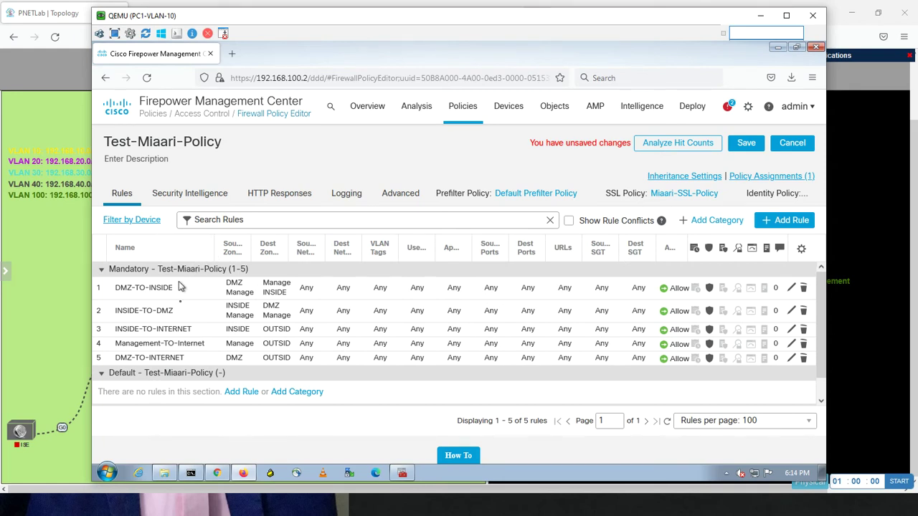
click(789, 330)
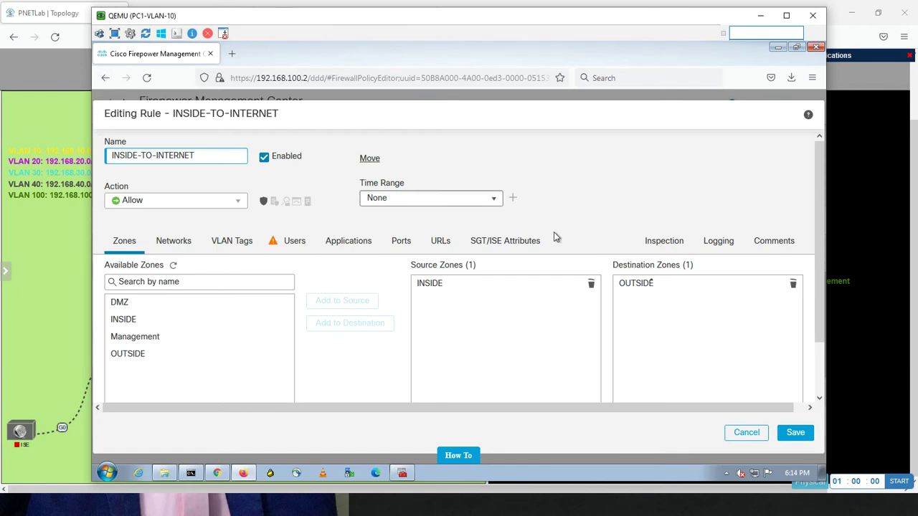
click(718, 244)
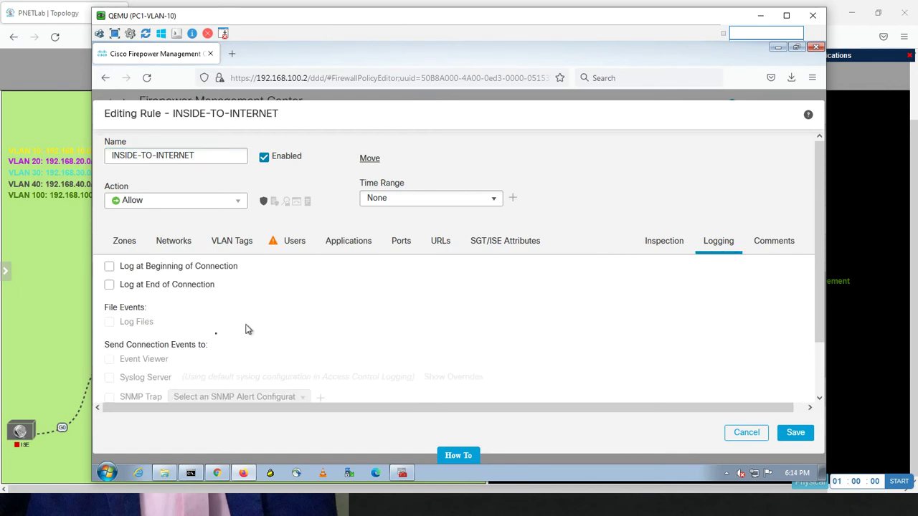
click(110, 268)
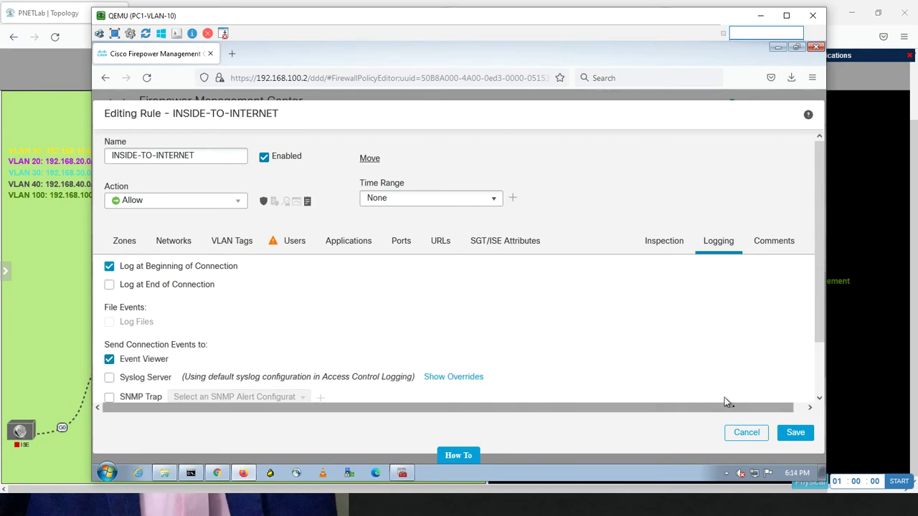
click(794, 436)
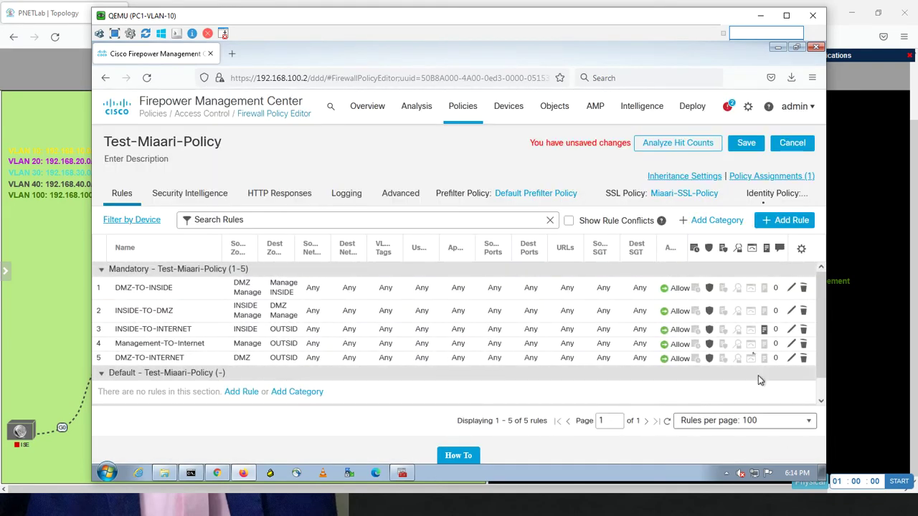
click(746, 144)
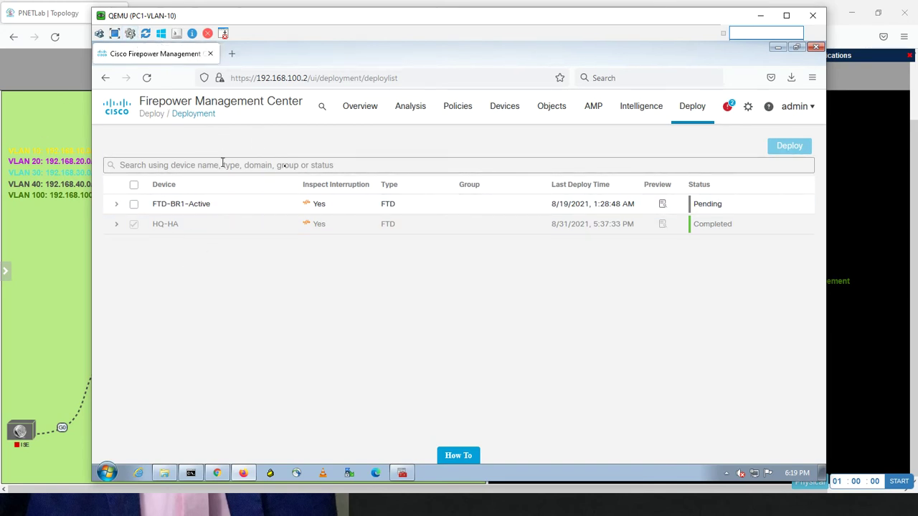
Step: Close the leftover Chrome Access Denied window from the taskbar
right_click(217, 475)
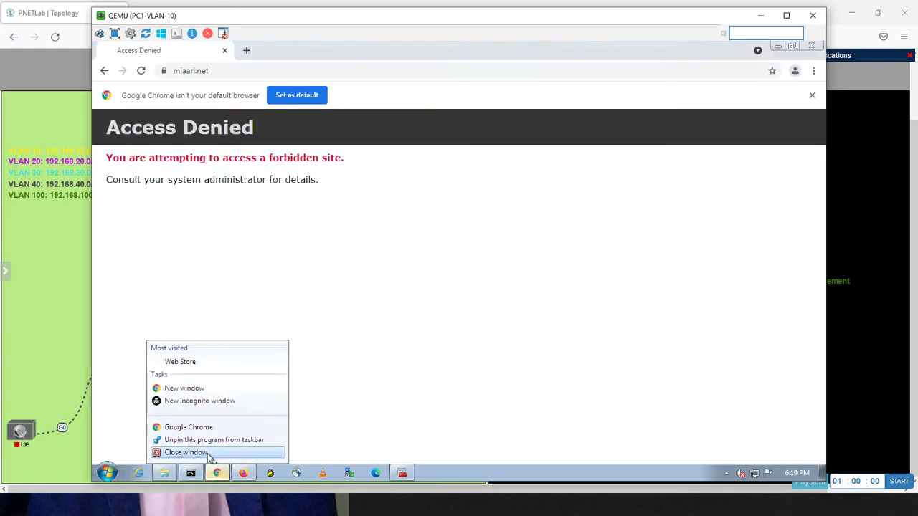
click(185, 452)
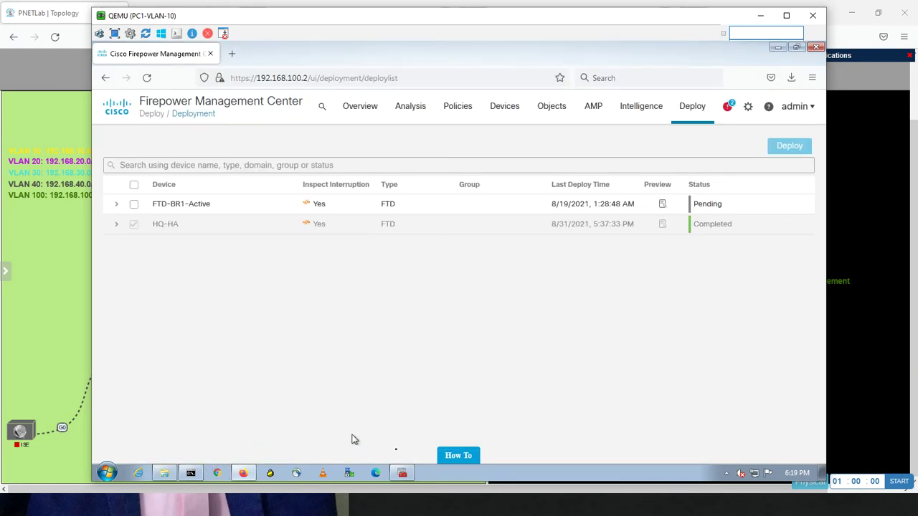
click(403, 473)
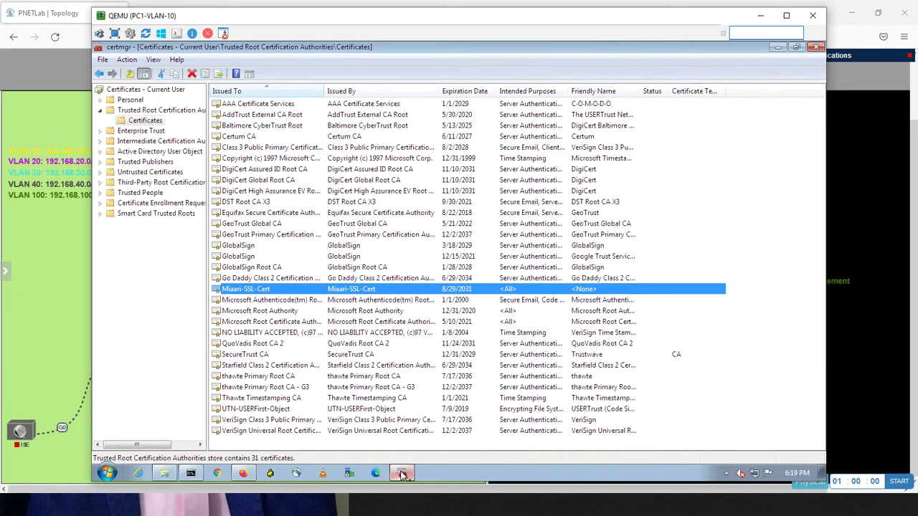
click(402, 474)
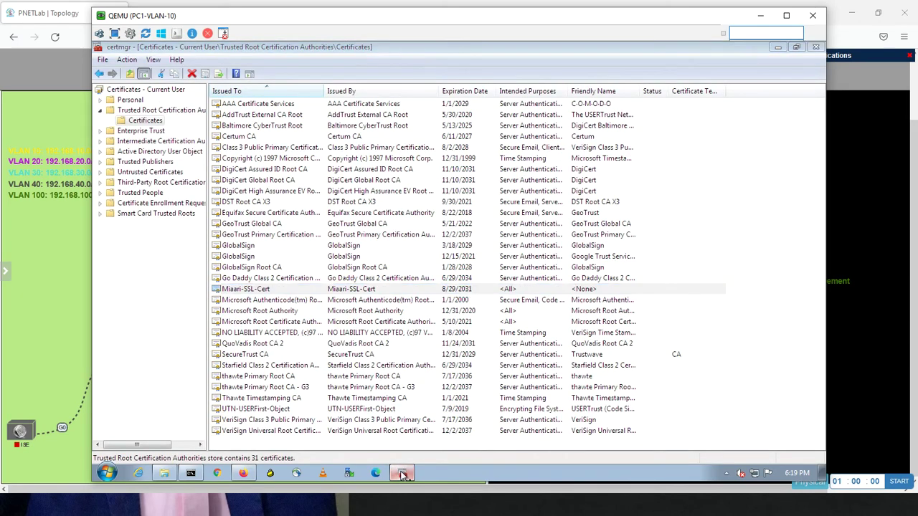
Step: Load youtube.com and confirm its *.google.com certificate is issued by Miaari-SSL-Cert
click(219, 475)
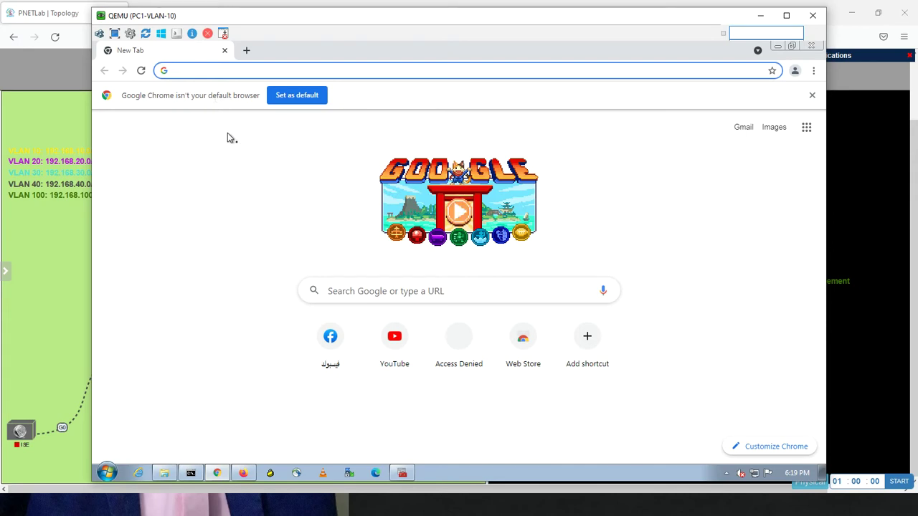
text(yout)
key(Return)
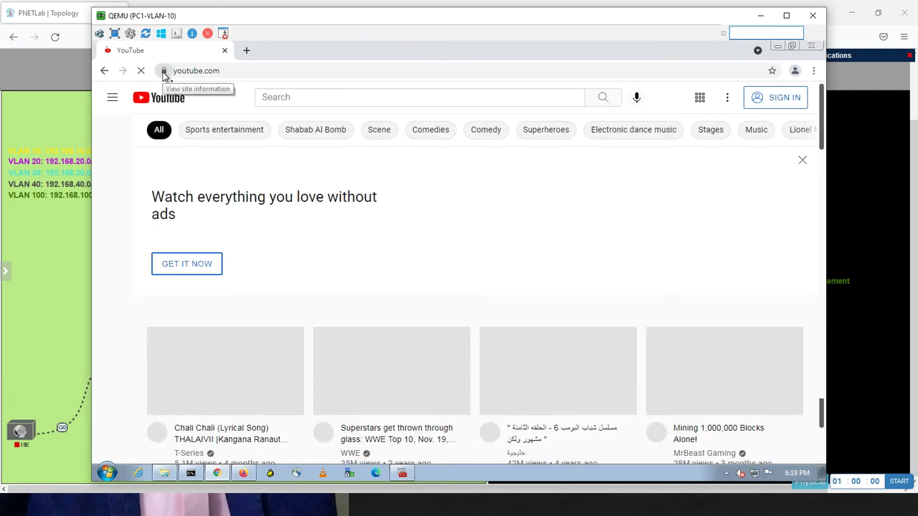
click(164, 71)
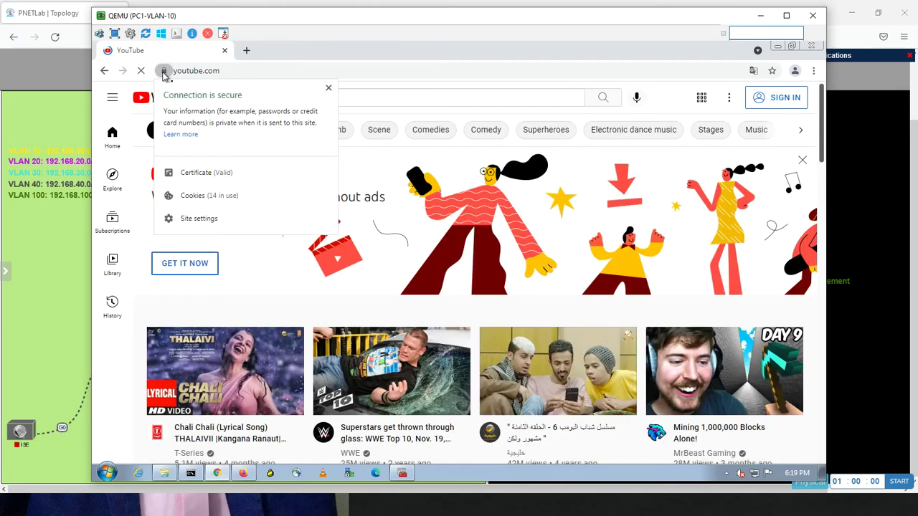
click(188, 173)
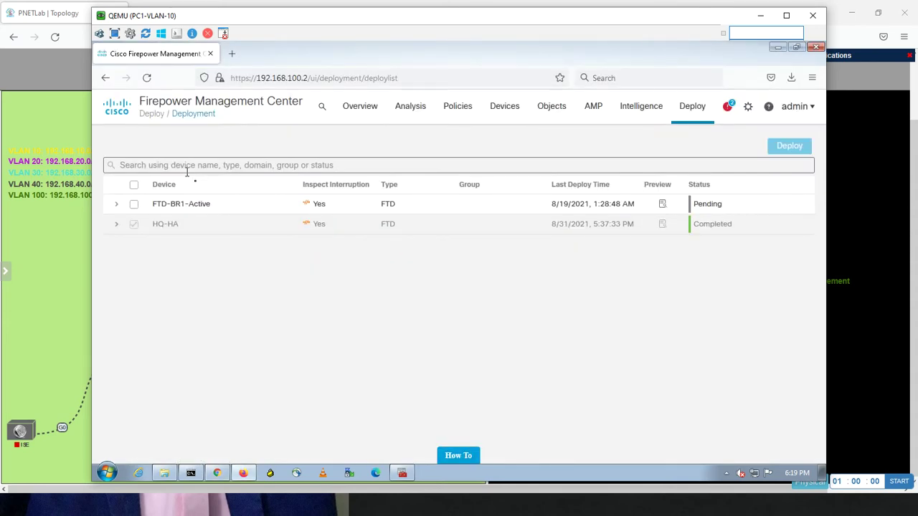
click(217, 475)
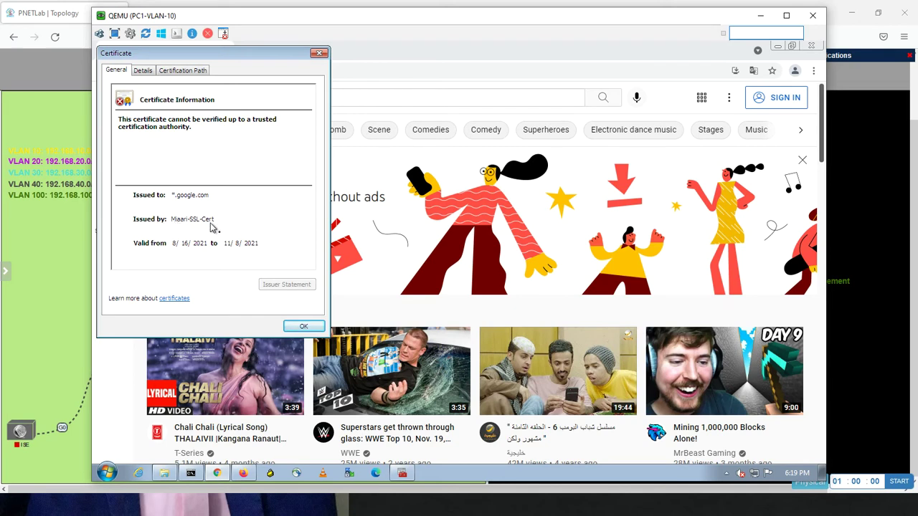
click(303, 327)
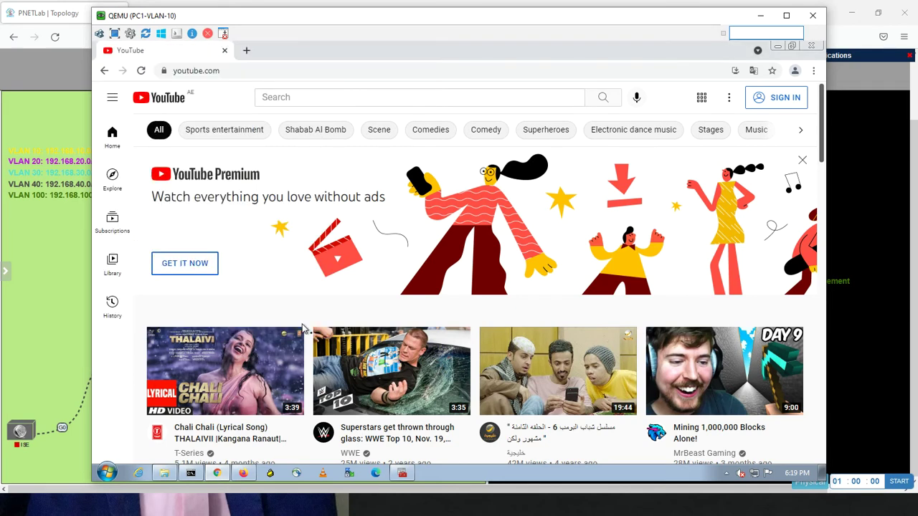
Step: Open the first YouTube video in the Shabab Al Bomb category and check its certificate
click(314, 131)
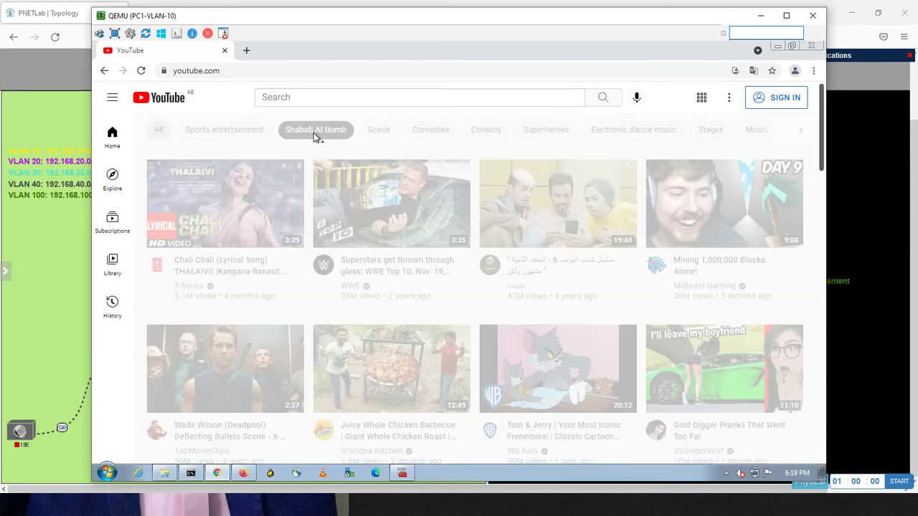
click(280, 213)
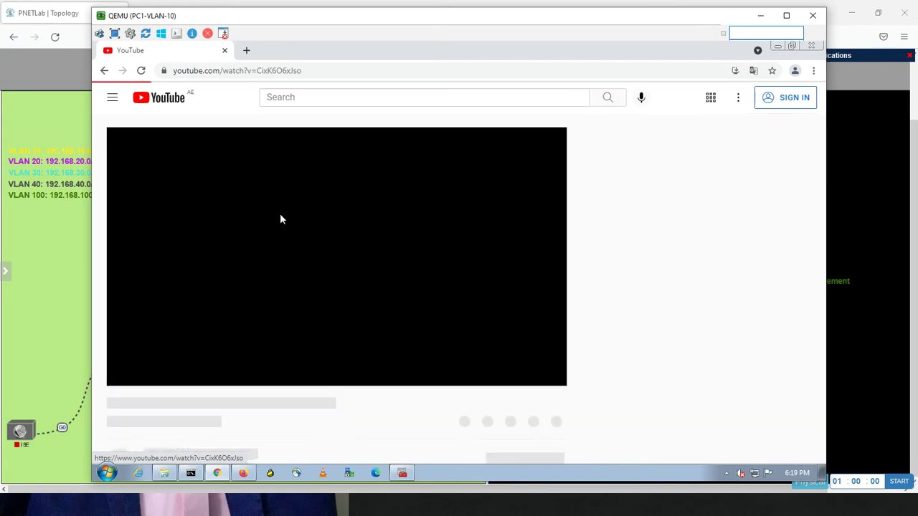
click(163, 70)
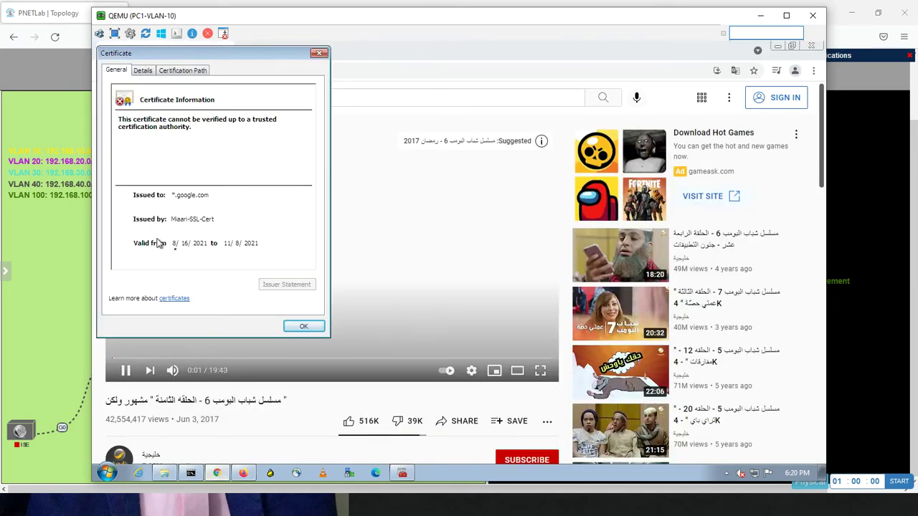
click(303, 327)
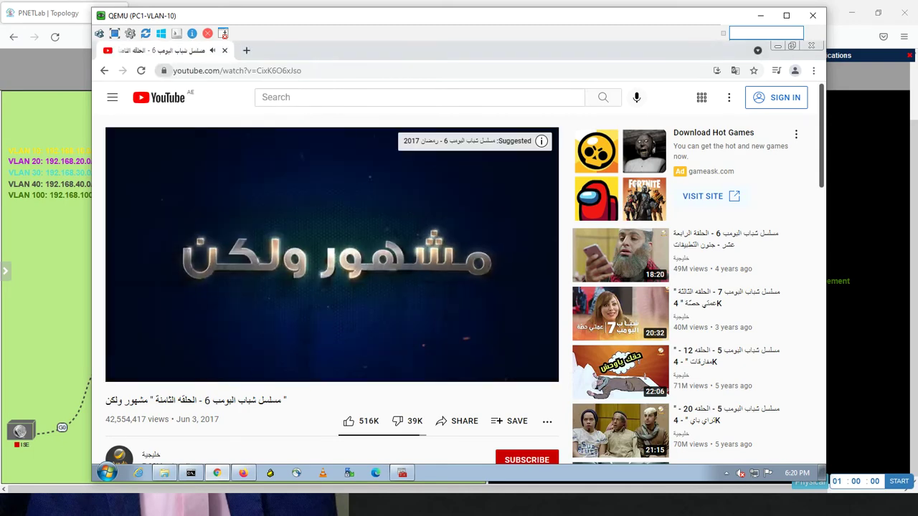
Step: Load facebook.com and show its *.facebook.com certificate issued by Miaari-SSL-Cert
click(263, 71)
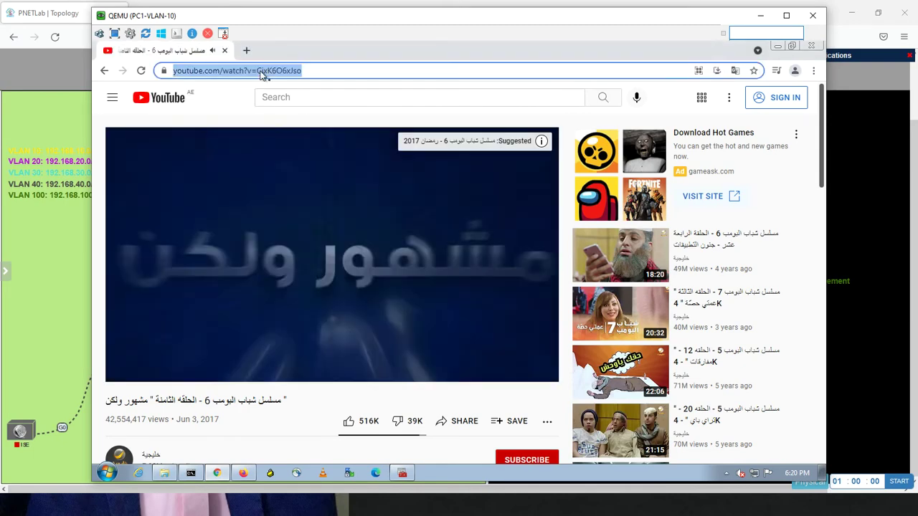
text(facebook.com)
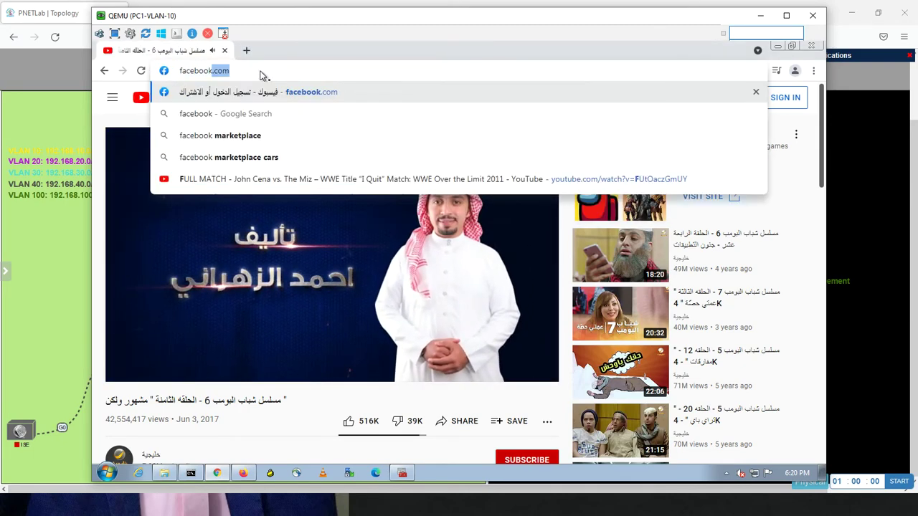
key(Return)
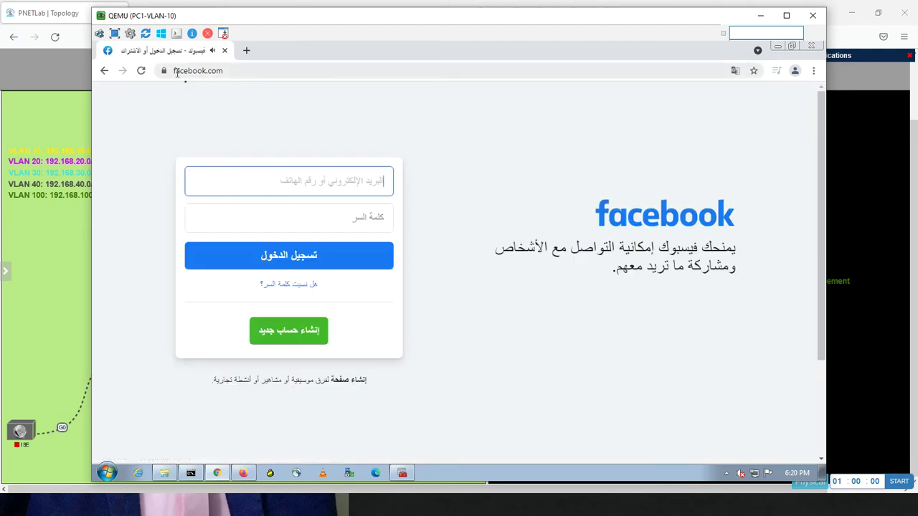
click(164, 70)
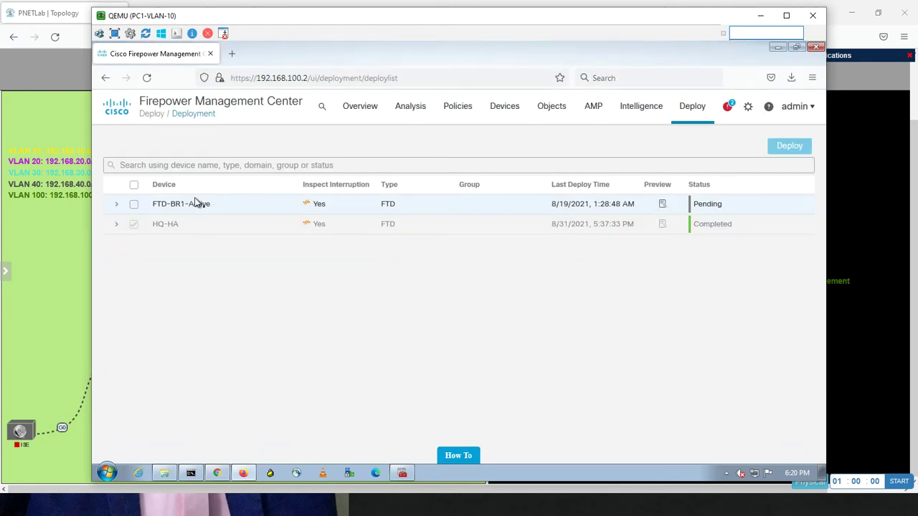
click(217, 474)
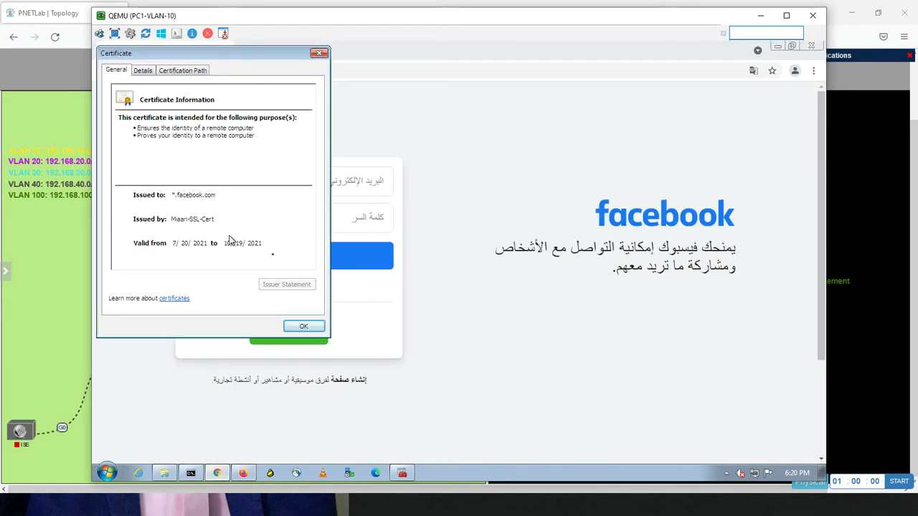
Step: On the management PC, show the *.google.com certificate issued by GTS CA 1C3, then return to PC1
click(303, 328)
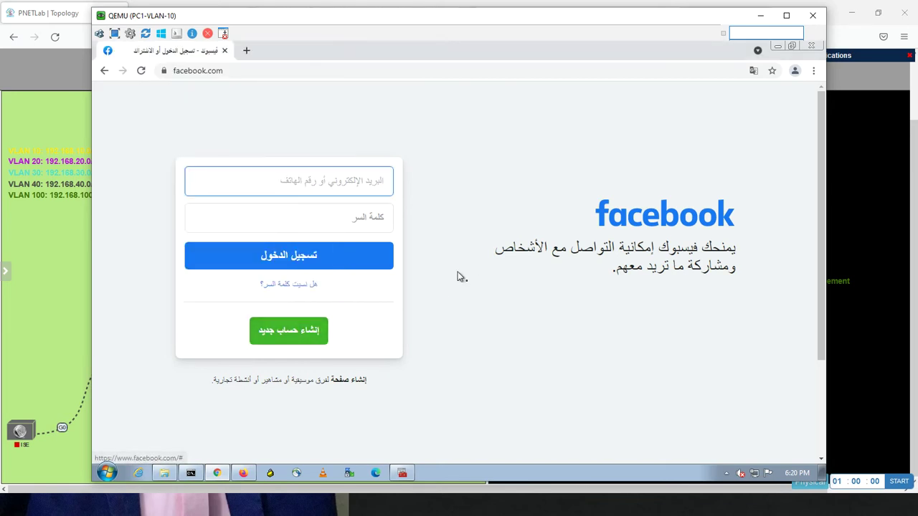
key(alt+Tab)
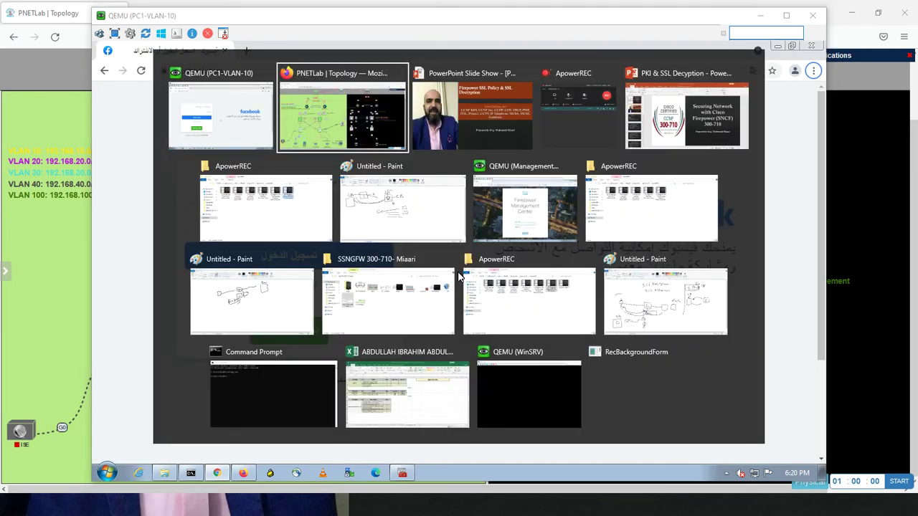
key(alt+Tab)
key(alt+Tab)
key(alt+Tab)
key(alt+Tab)
key(alt+Tab)
key(alt+Tab)
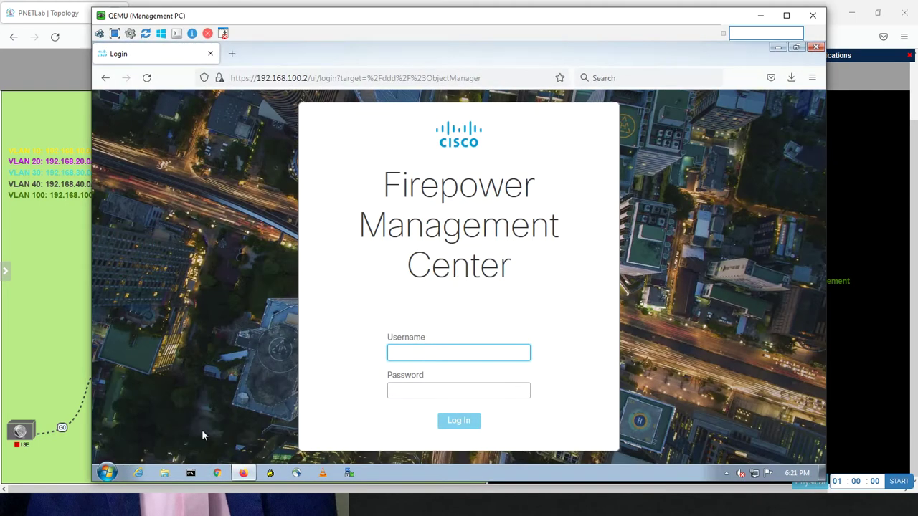
click(219, 475)
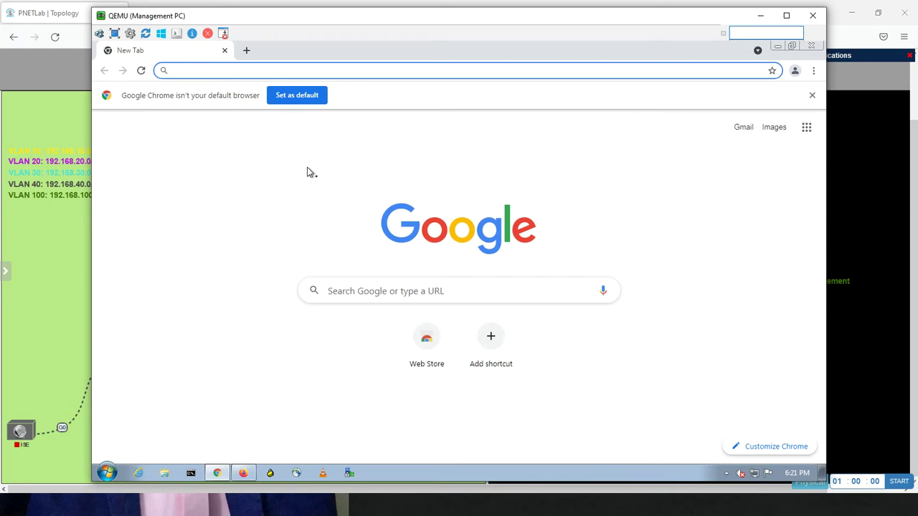
text(yout)
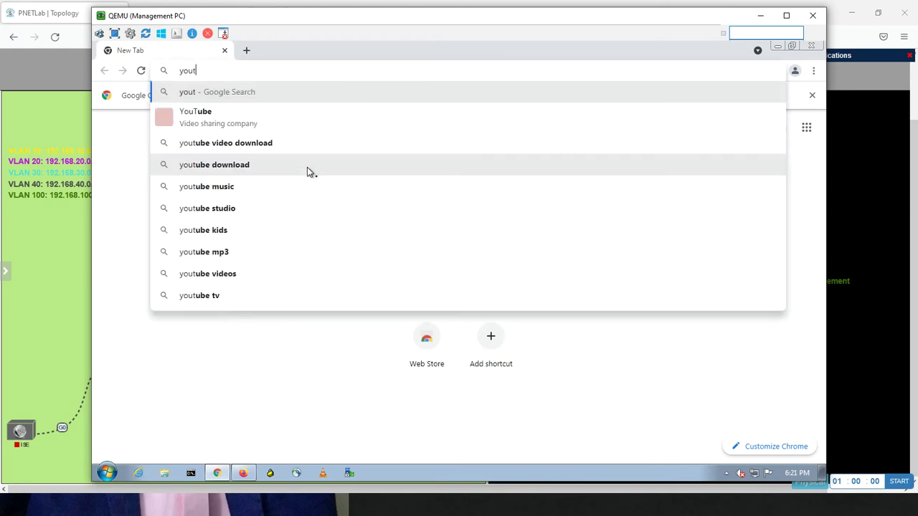
text(ube.)
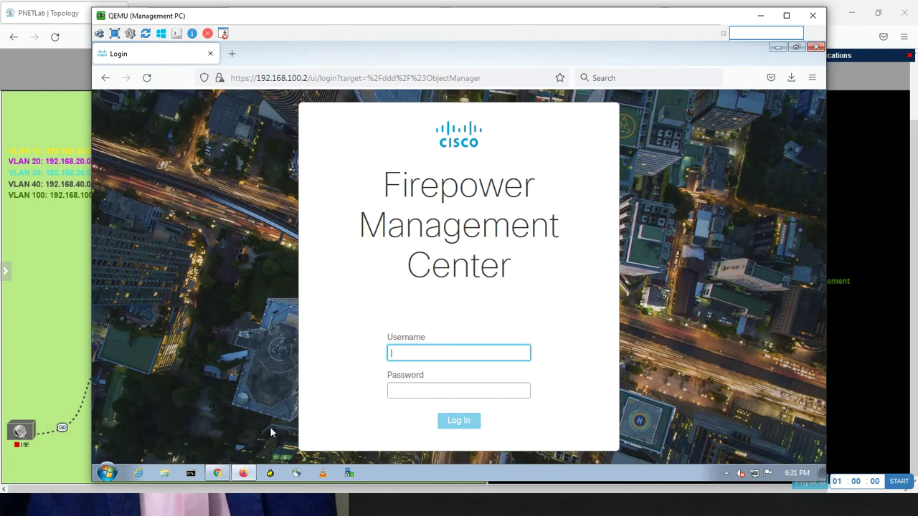
click(217, 474)
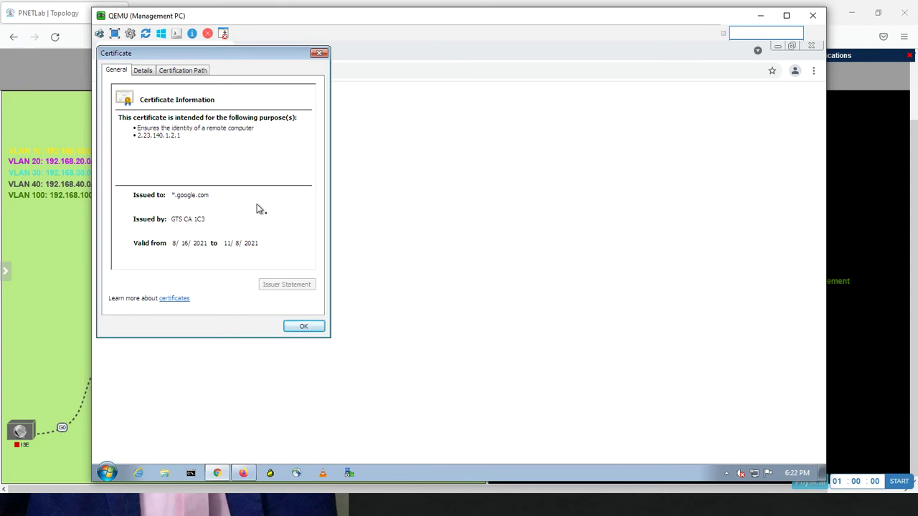
key(alt+Tab)
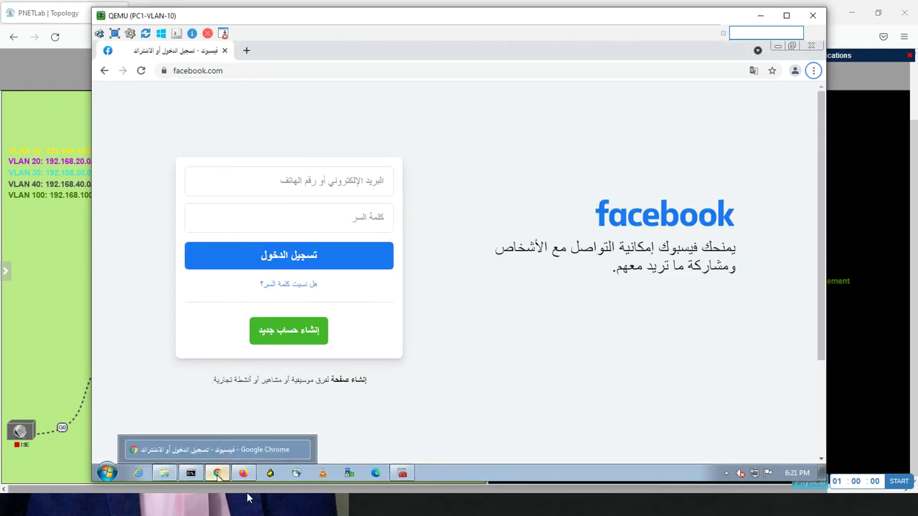
Step: Go to the SSL policies and open Miaari-SSL-Policy in the SSL Policy Editor
click(243, 474)
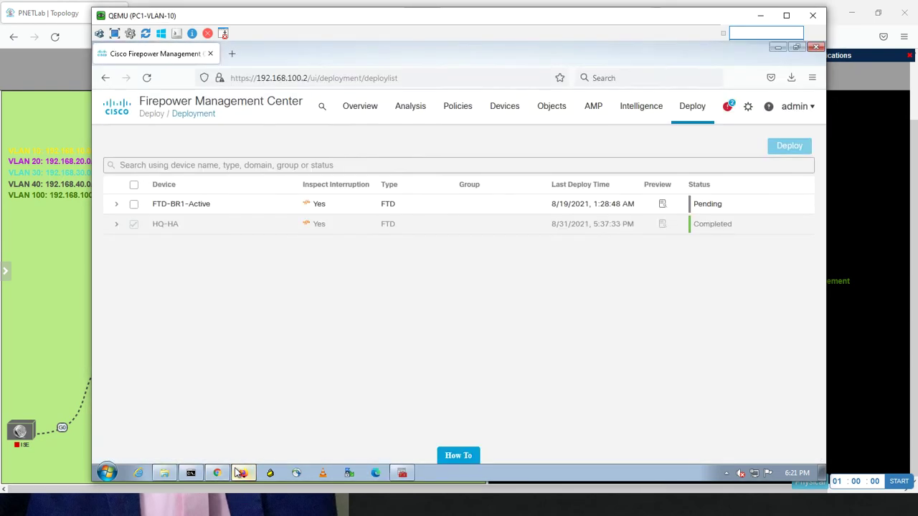
click(469, 115)
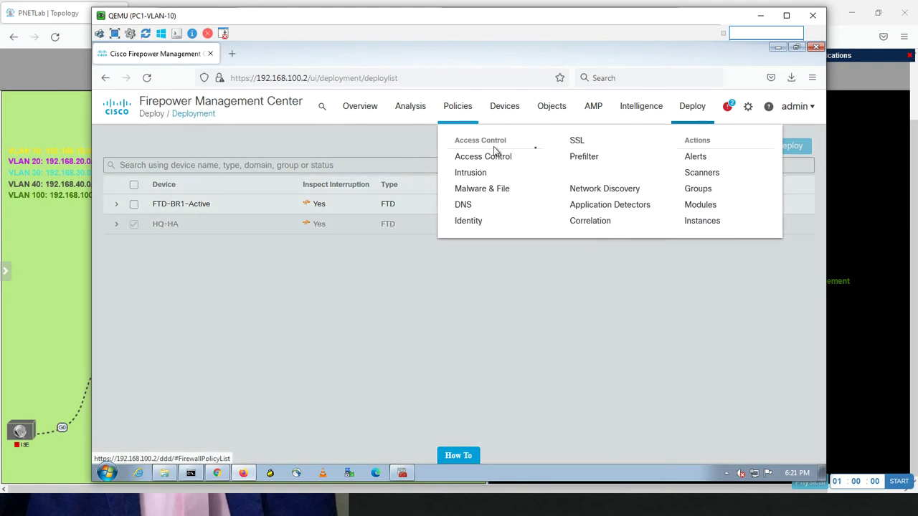
click(588, 147)
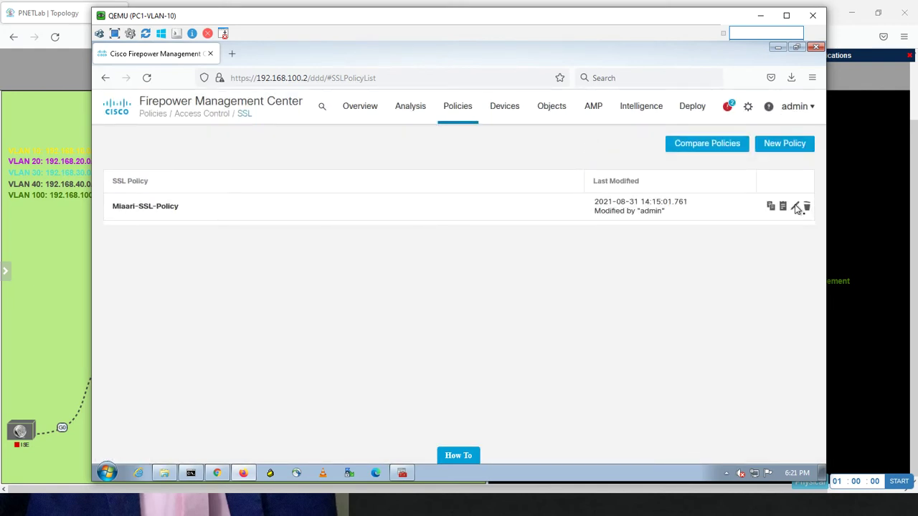
click(795, 207)
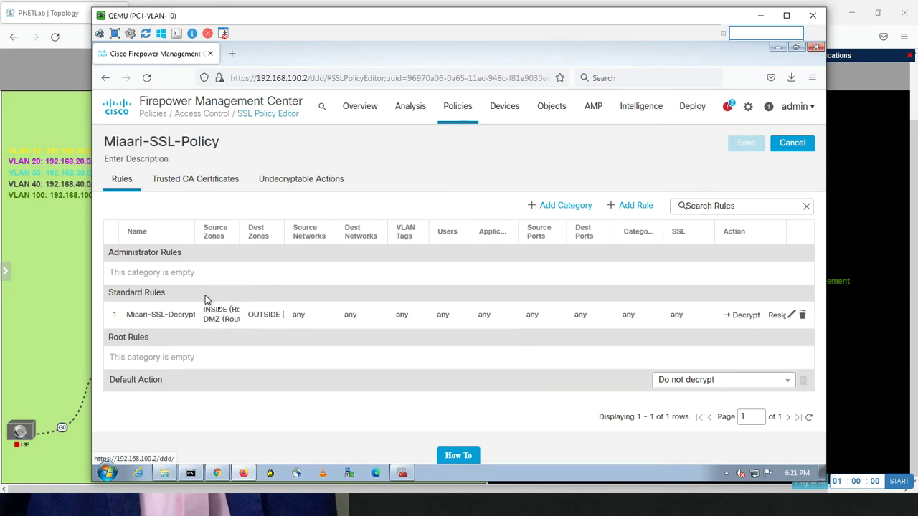
Step: Review the Miaari-SSL-Decryption rule's zones: INSIDE and DMZ sources to OUTSIDE
click(792, 318)
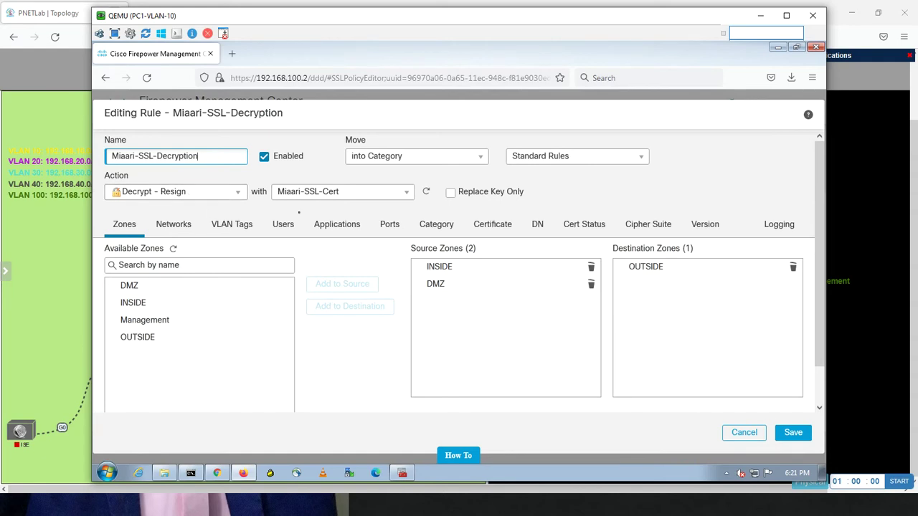
click(442, 267)
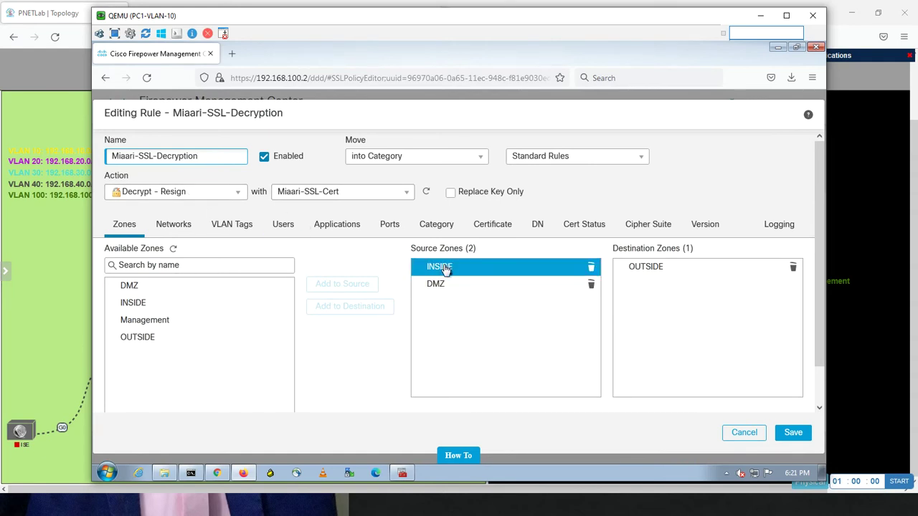
click(431, 287)
click(140, 302)
click(145, 320)
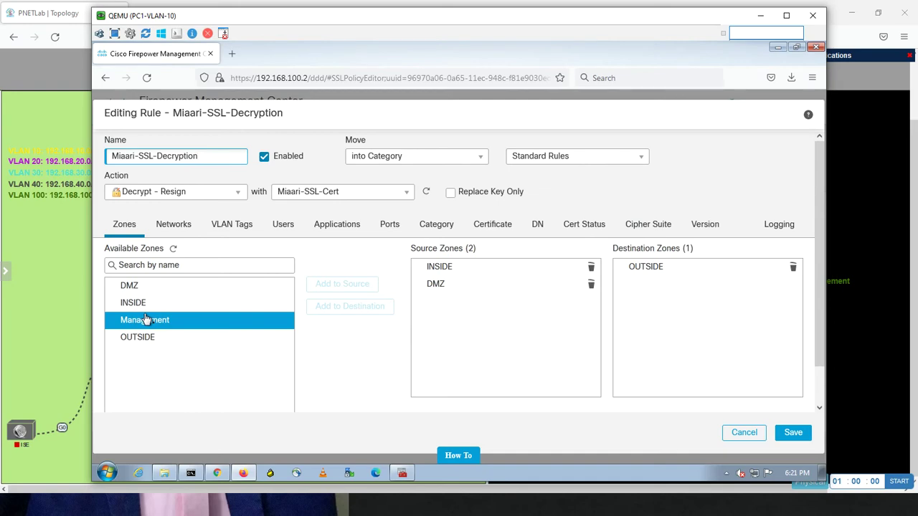
key(alt+Tab)
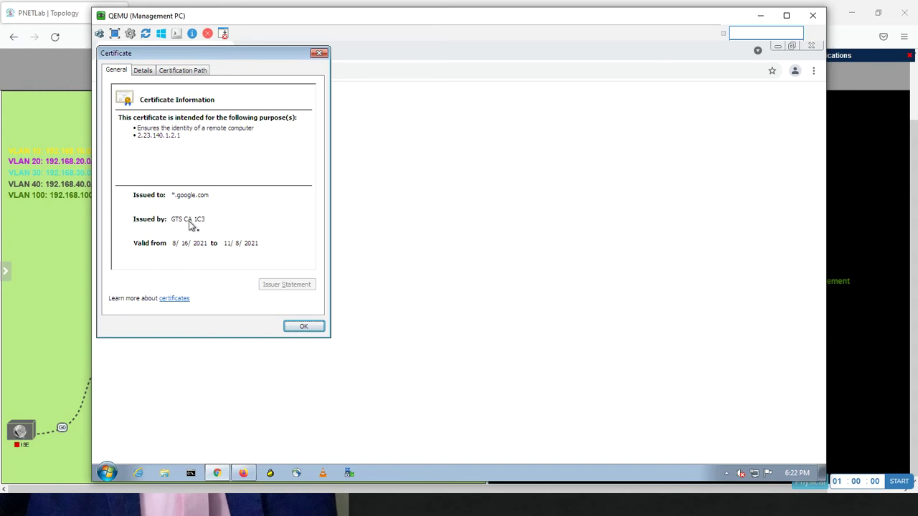
key(alt+Tab)
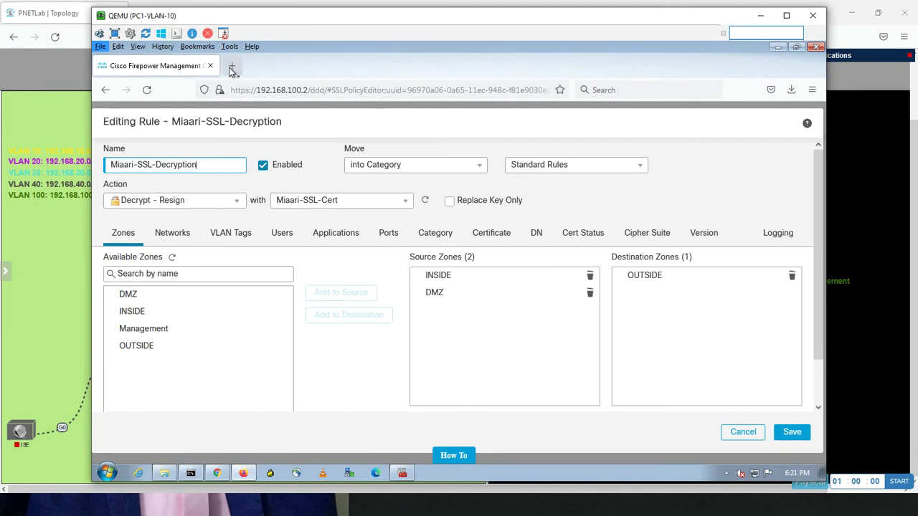
Step: Load miaari.net in Chrome on the test PC
click(218, 475)
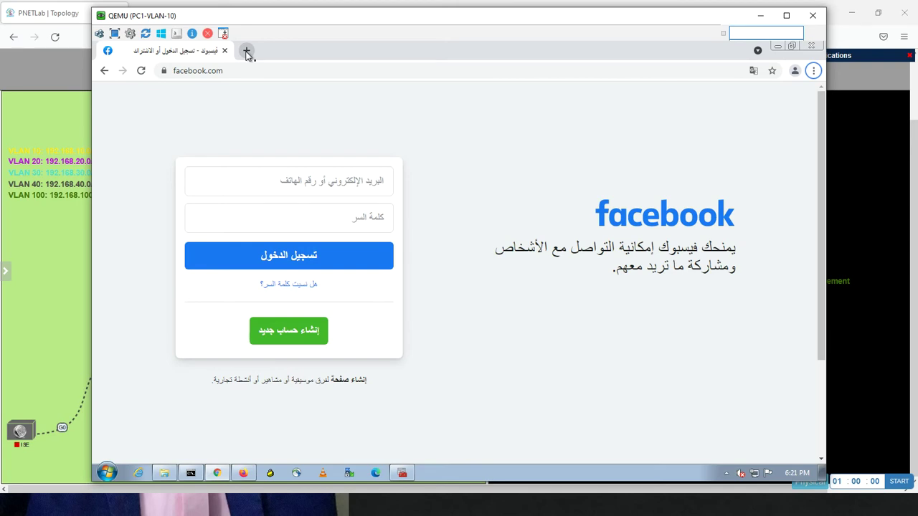
click(236, 72)
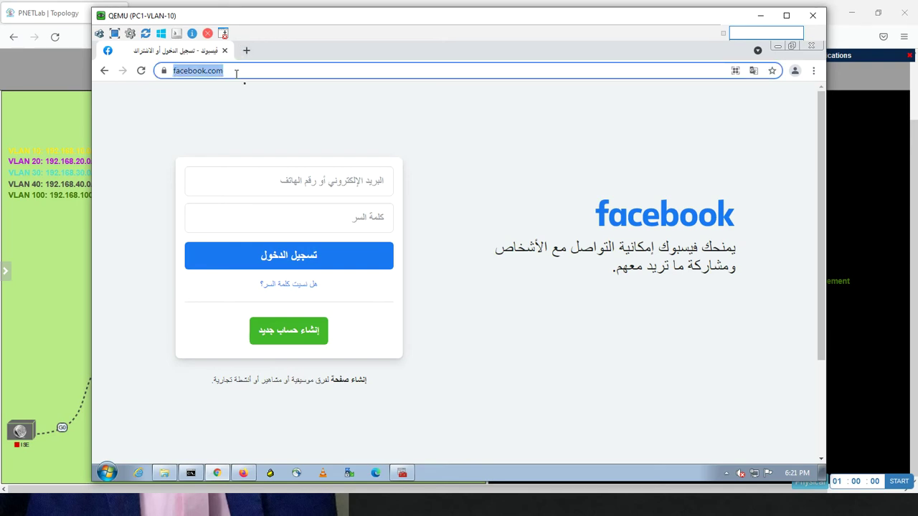
text(miaari)
key(Return)
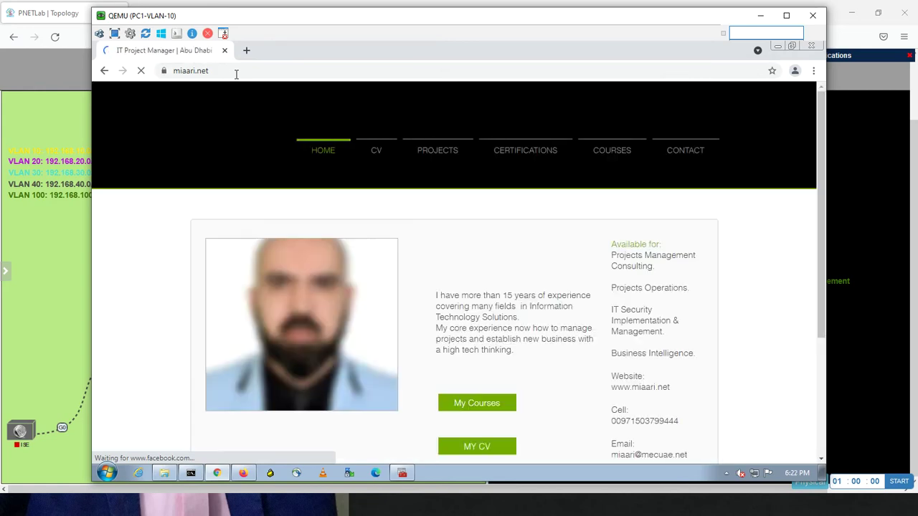
Step: Confirm miaari.net's certificate is issued by Miaari-SSL-Cert, then close the browser window
click(164, 71)
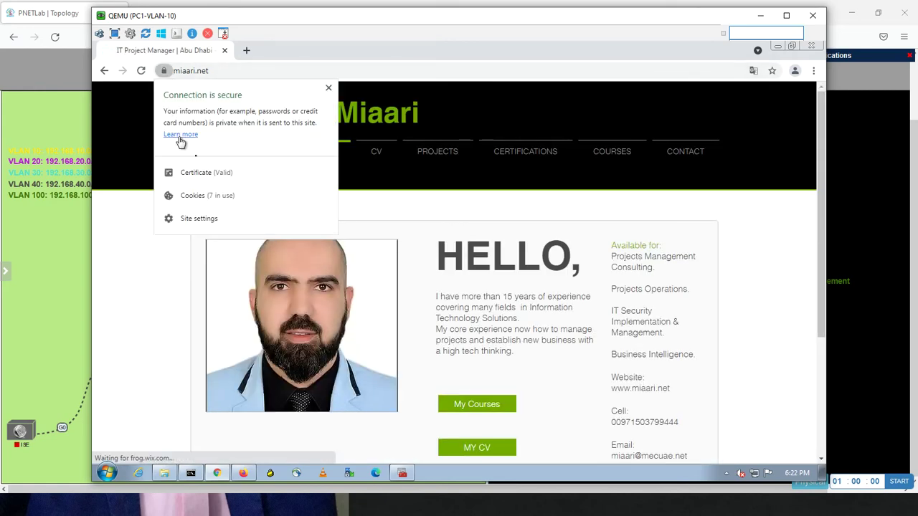
key(alt+Tab)
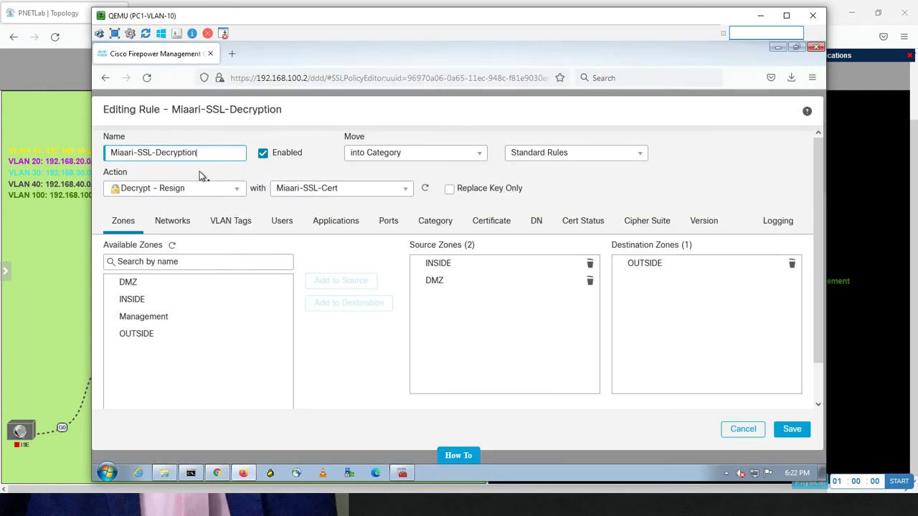
click(217, 473)
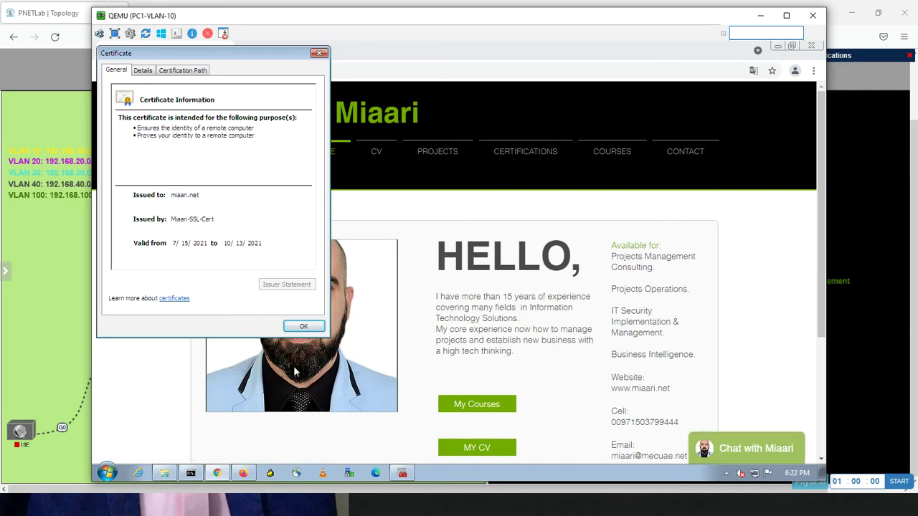
click(304, 326)
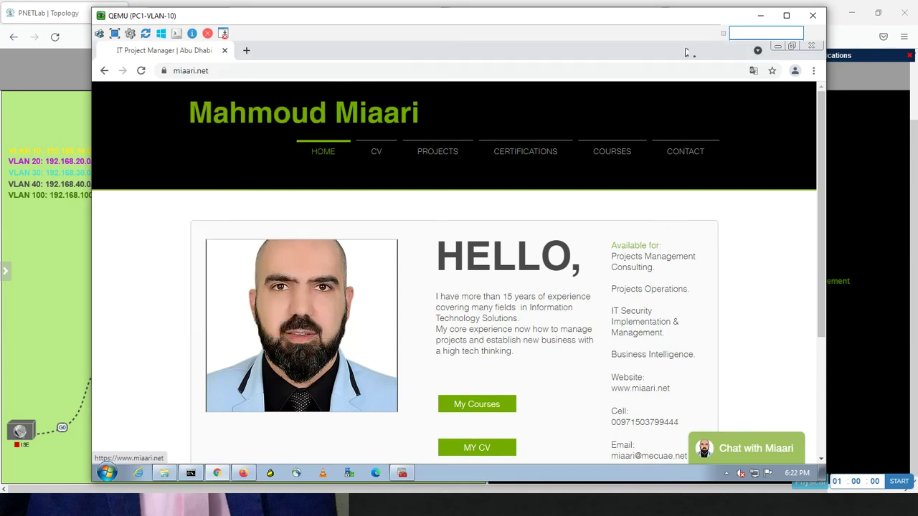
click(810, 47)
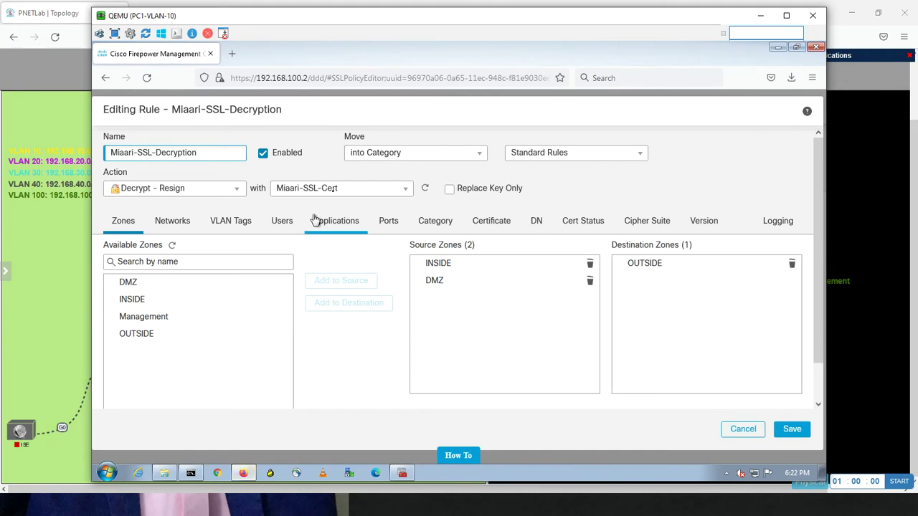
Step: Cancel the unsaved SSL rule changes, then edit Test-Miaari-Policy and show its HTTP Responses
click(742, 430)
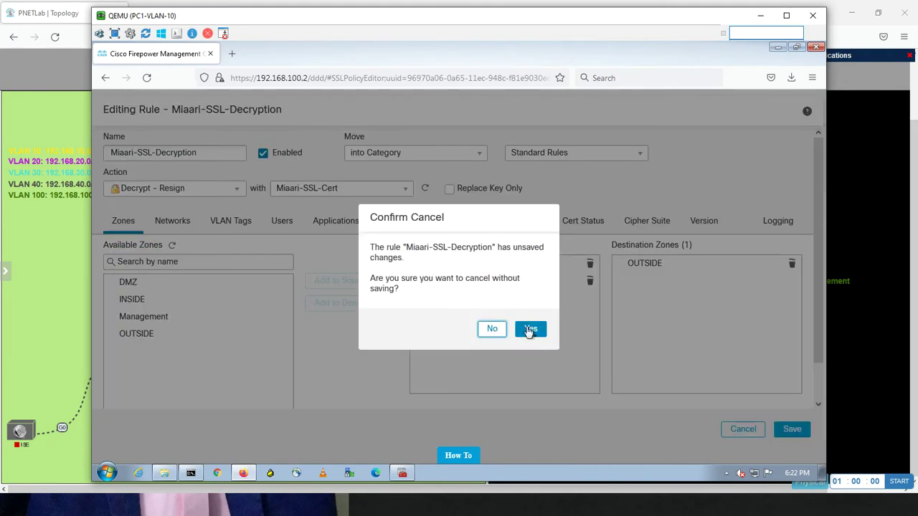
click(529, 330)
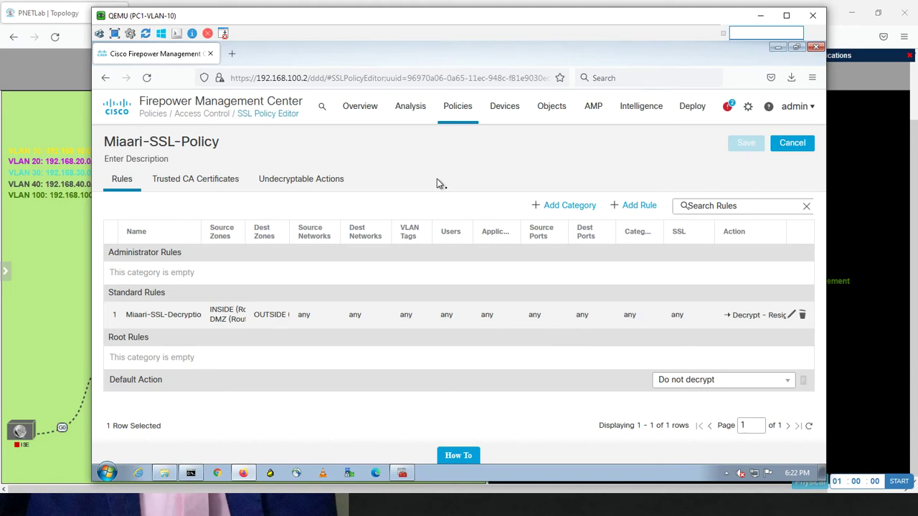
click(462, 113)
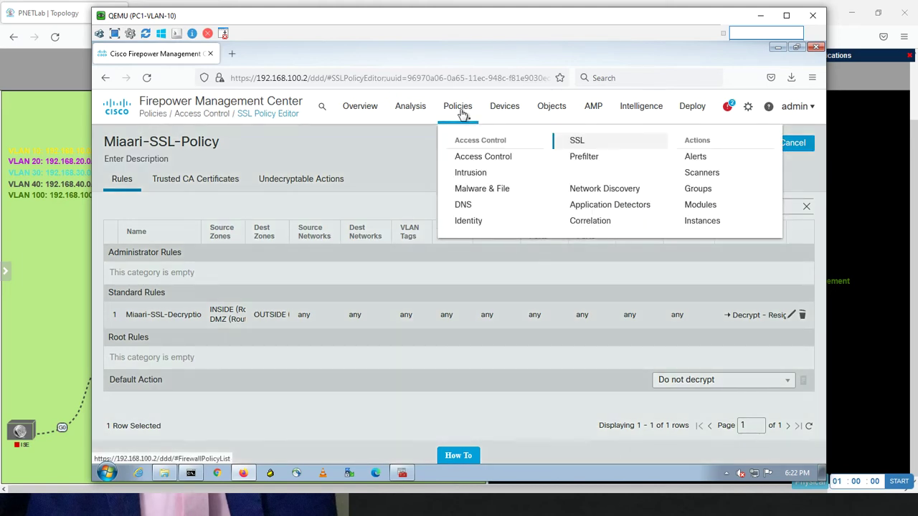
click(479, 158)
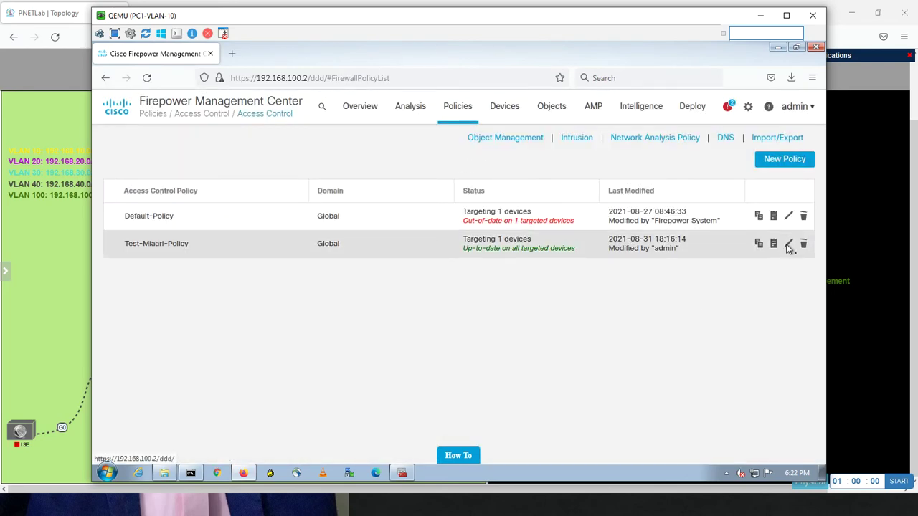
click(789, 244)
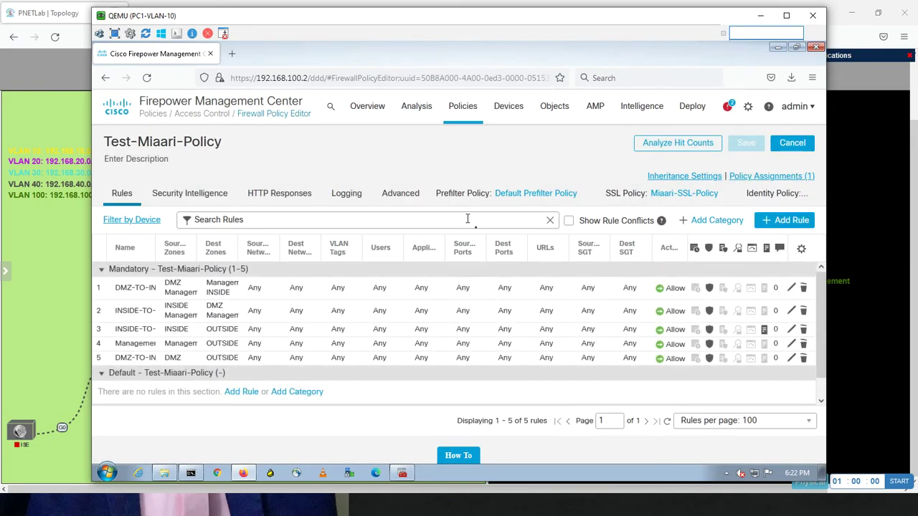
click(281, 196)
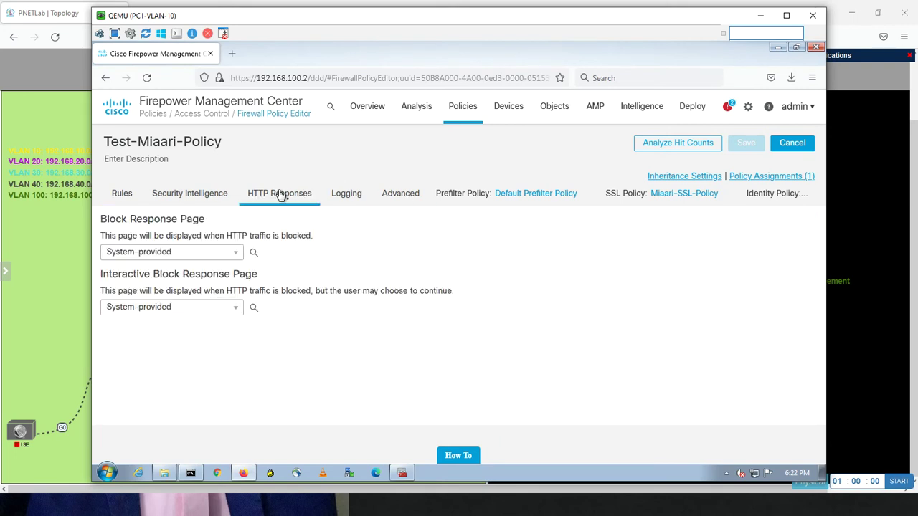
Step: Try None for the Block Response Page, then return it to System-provided
click(167, 257)
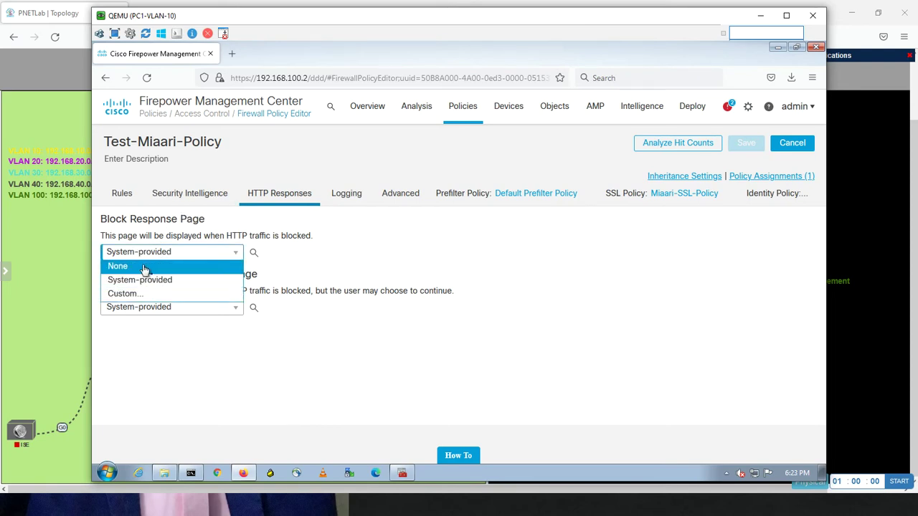
click(143, 267)
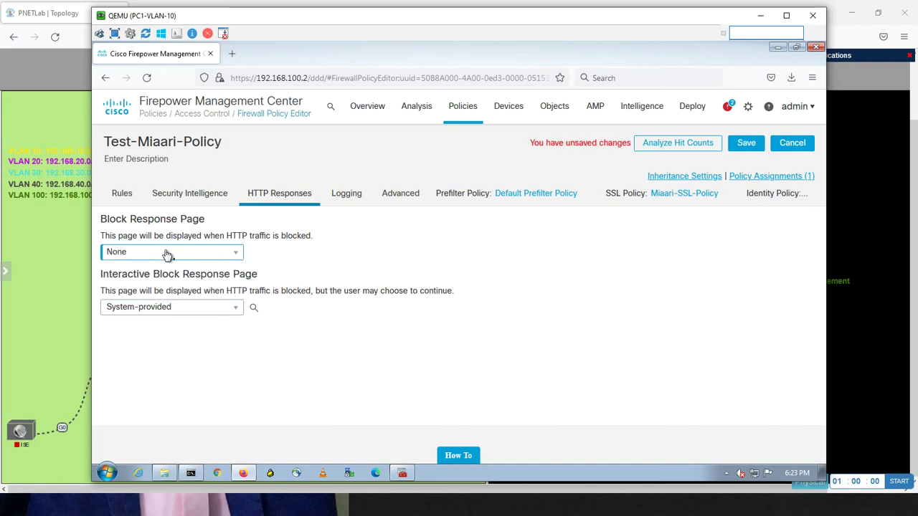
click(166, 256)
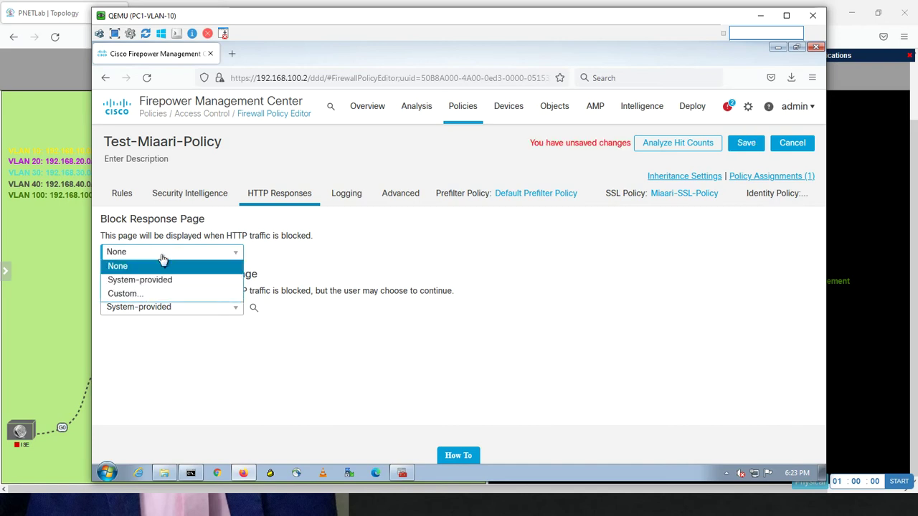
click(138, 286)
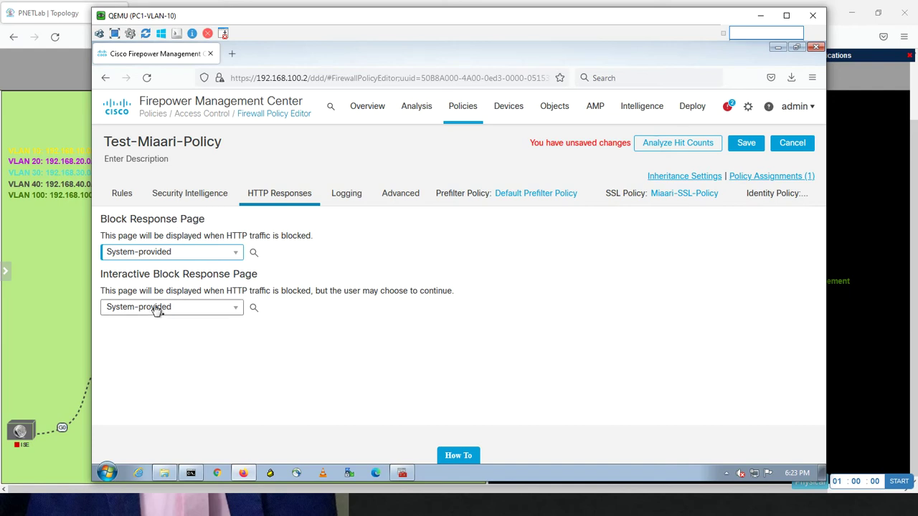
Step: Set the Interactive Block Response Page to Custom with the 'Hey its Miaari here,' greeting and save
click(156, 308)
click(141, 349)
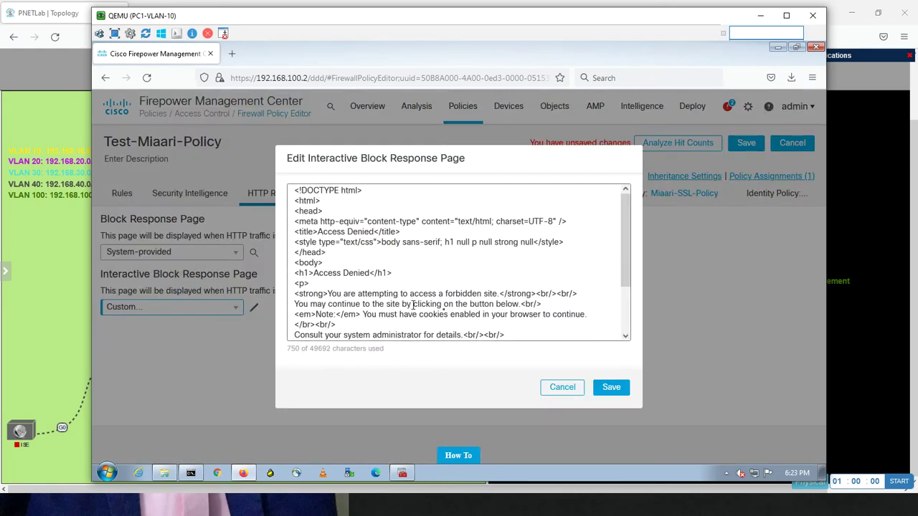
click(329, 292)
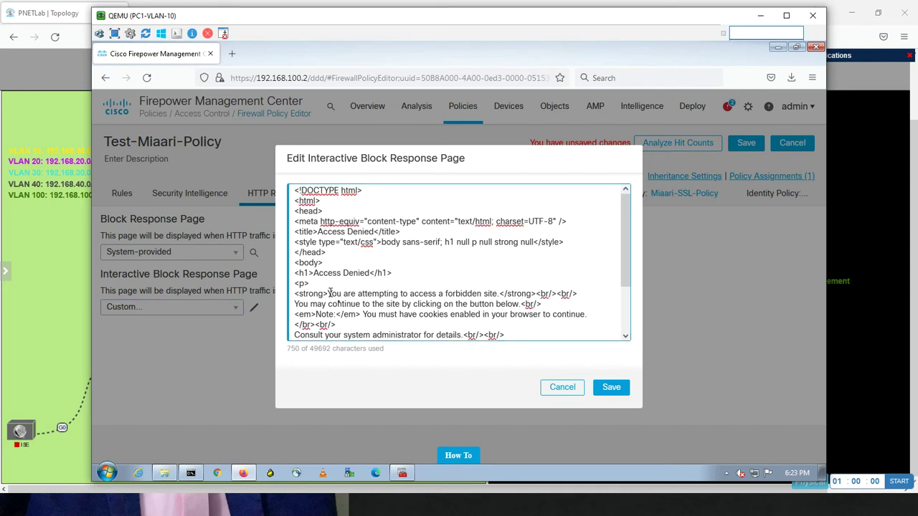
text(Hey )
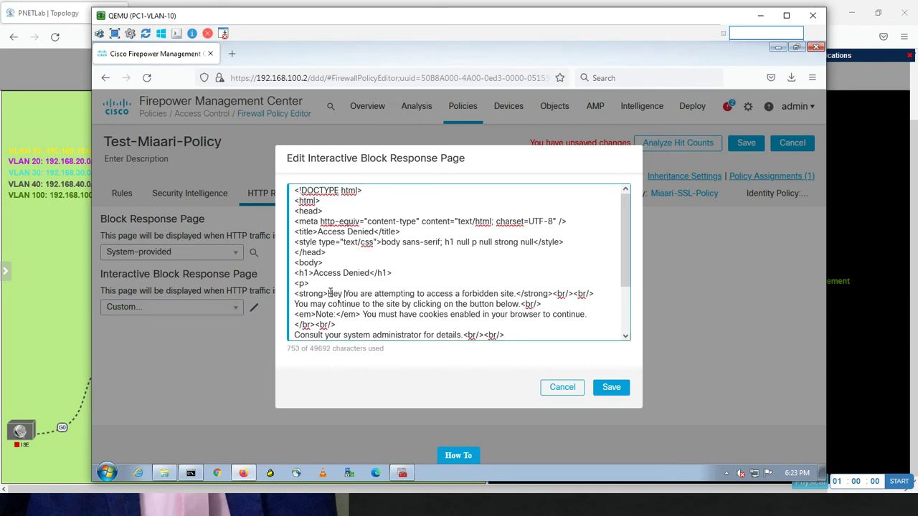
text(its Miaa)
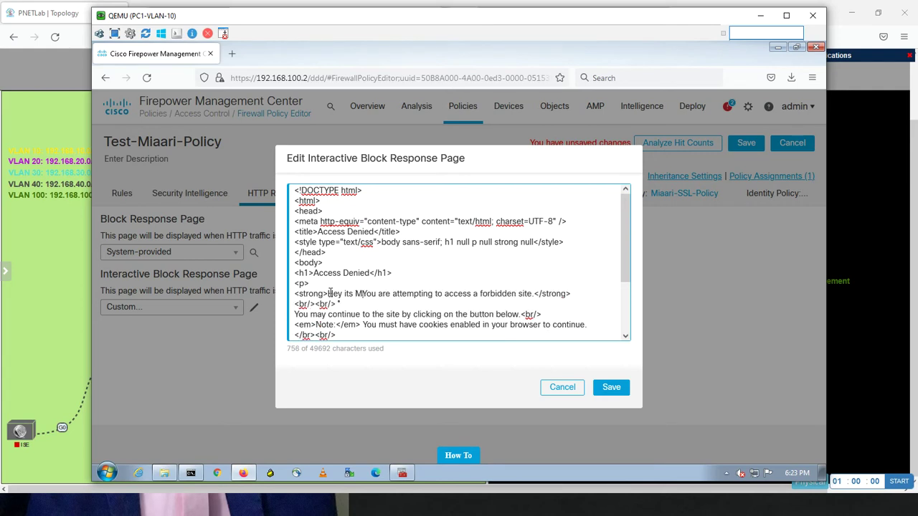
text(ri here,)
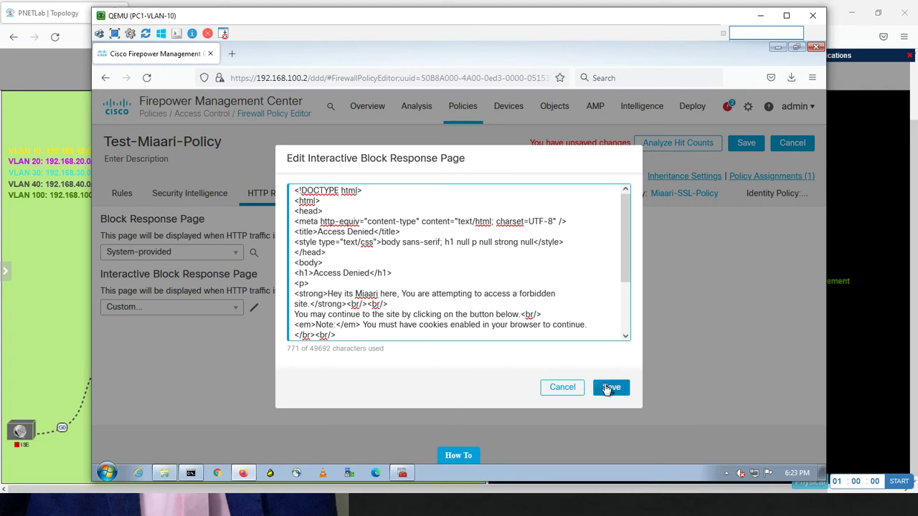
click(607, 388)
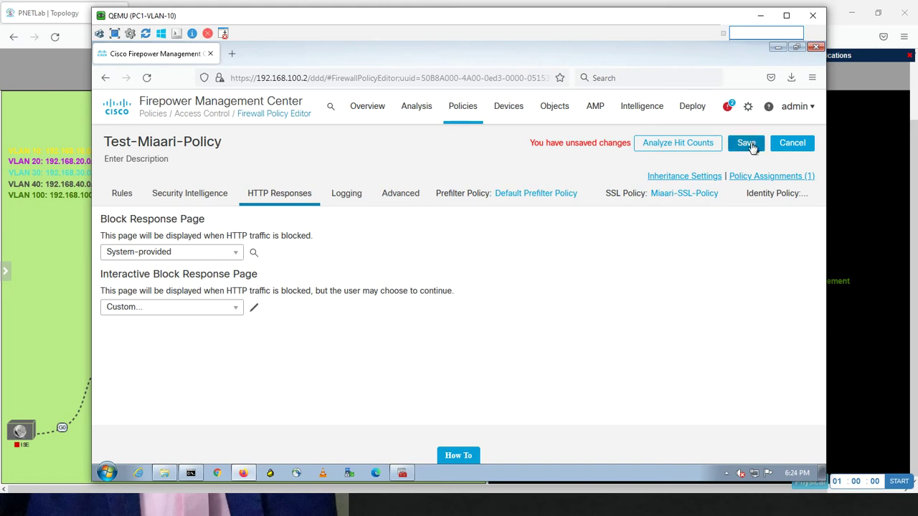
Step: Start a new access rule named Block-Miaari-Website with the Block with reset action
click(123, 194)
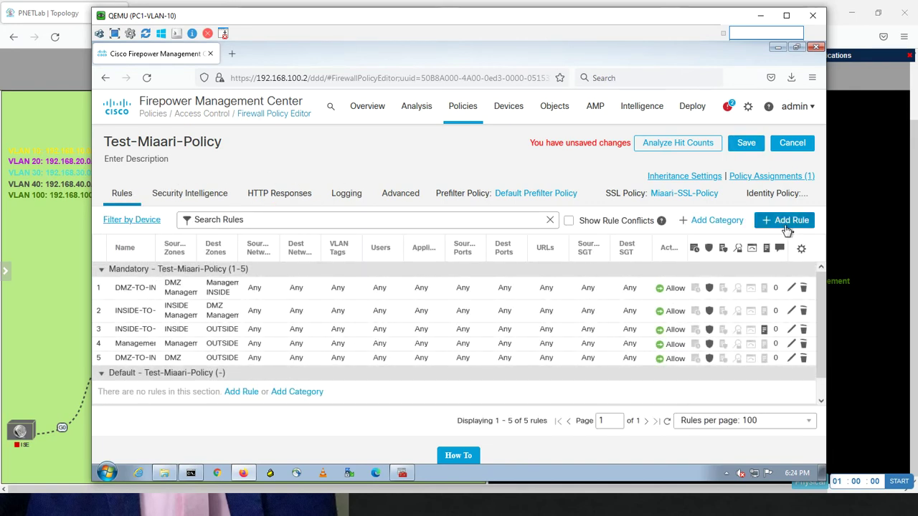
click(787, 222)
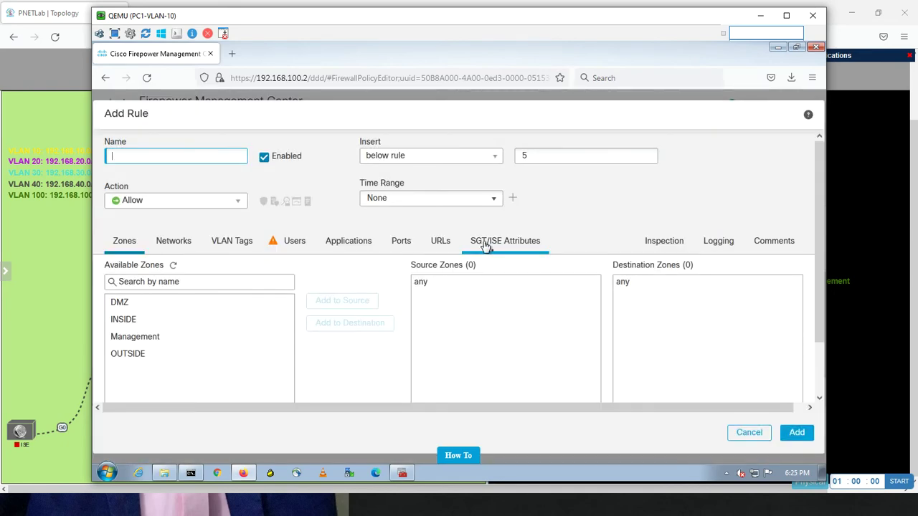
text(Block-Miaari-Website)
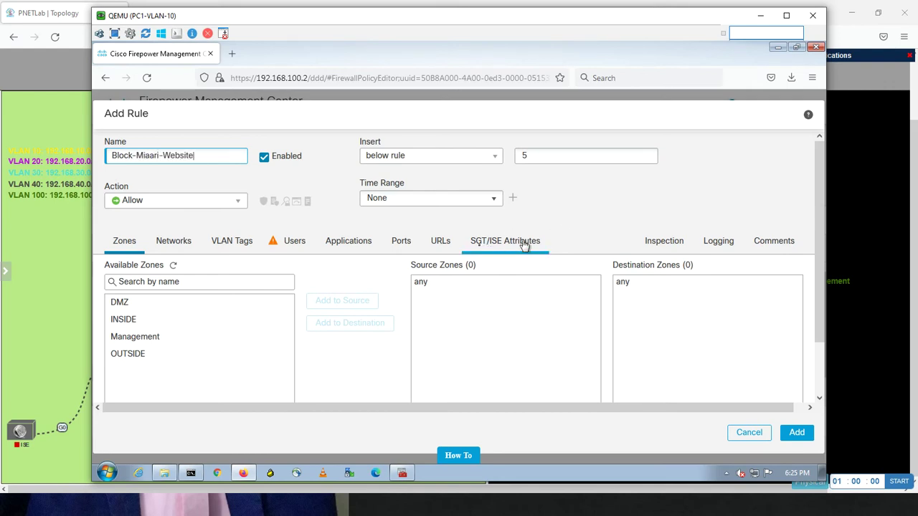
click(212, 202)
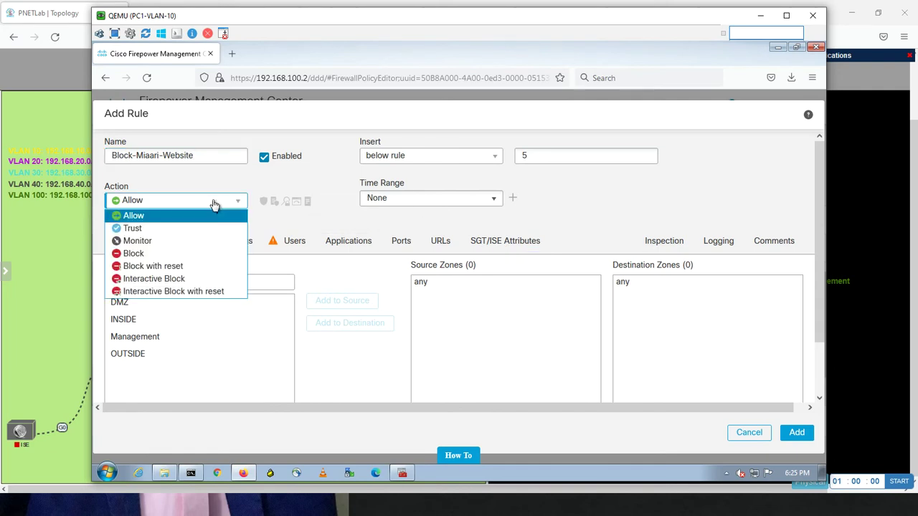
click(170, 269)
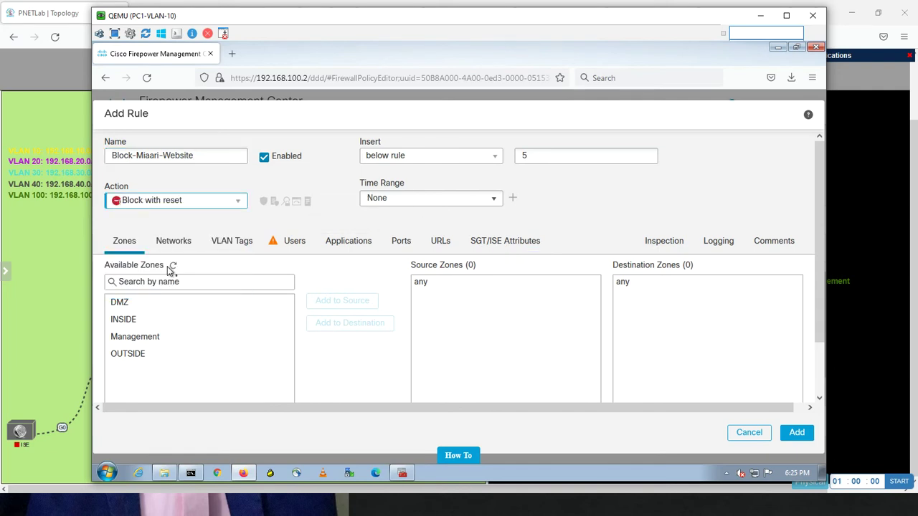
Step: Add INSIDE as the source zone and OUTSIDE as the destination zone
click(142, 304)
click(139, 318)
click(318, 304)
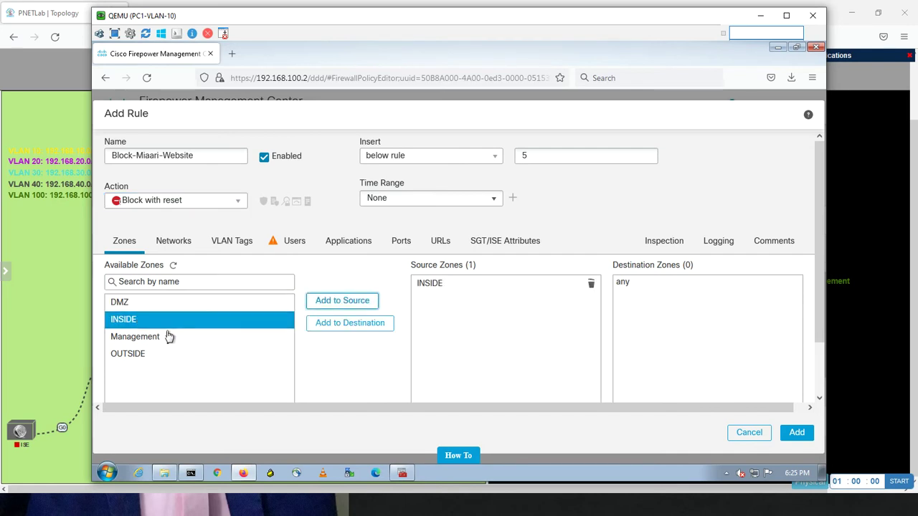
ctrl+click(139, 357)
click(140, 359)
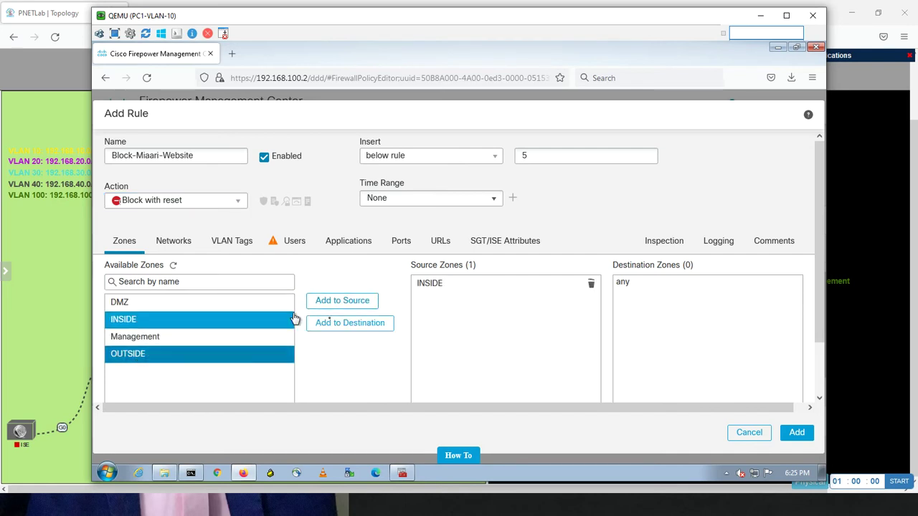
click(334, 324)
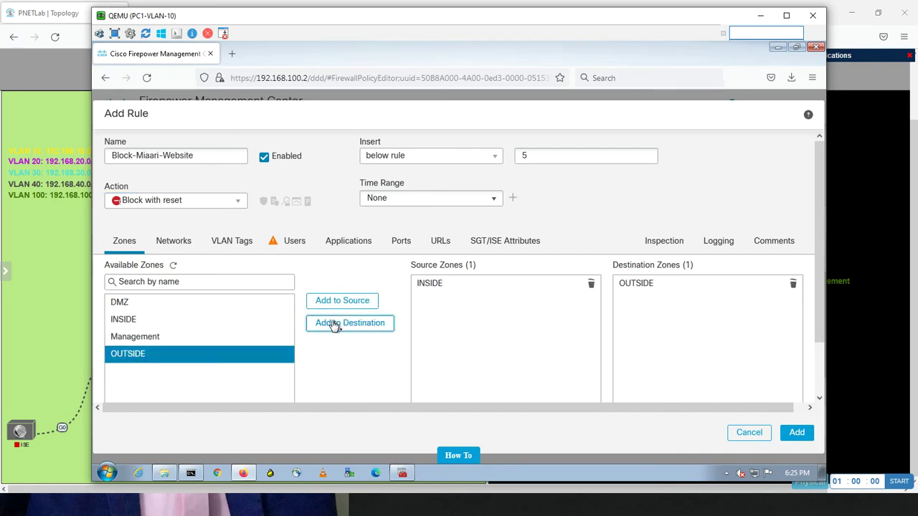
Step: Add the Miaari-Website URL object to the rule and save it
click(439, 244)
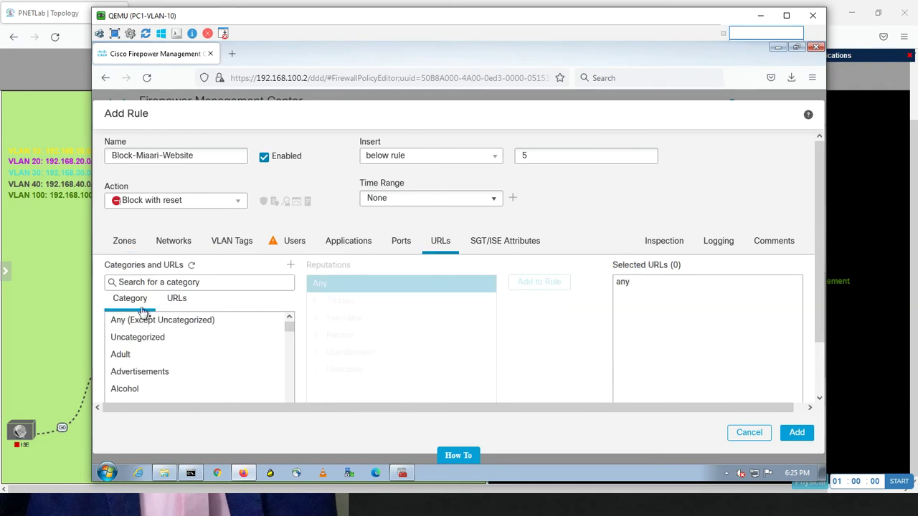
click(176, 300)
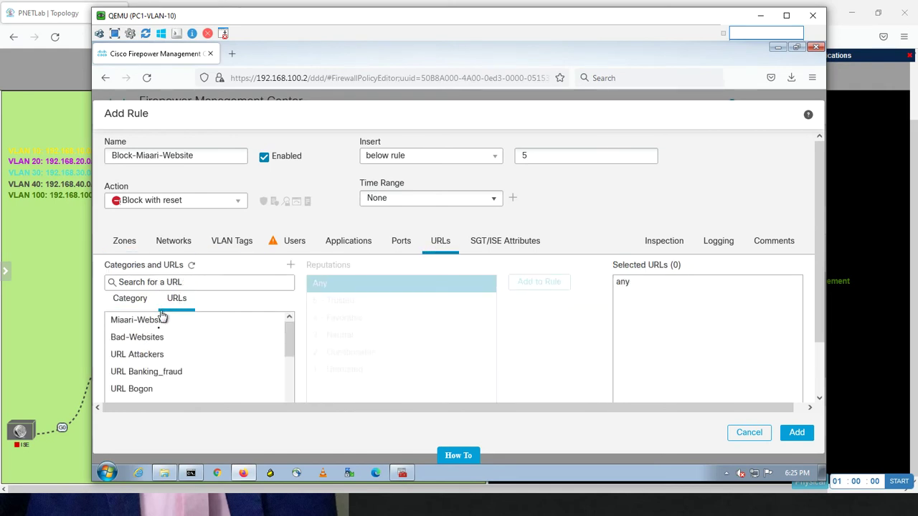
click(149, 323)
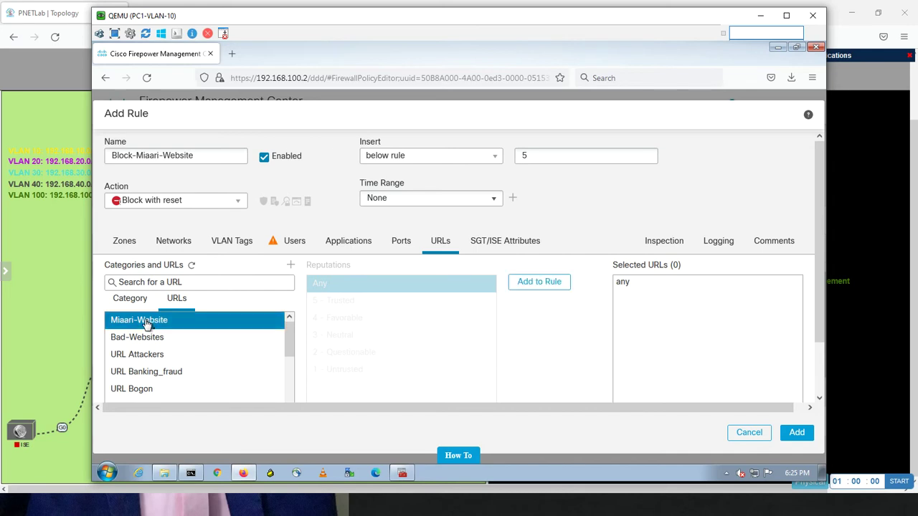
click(518, 287)
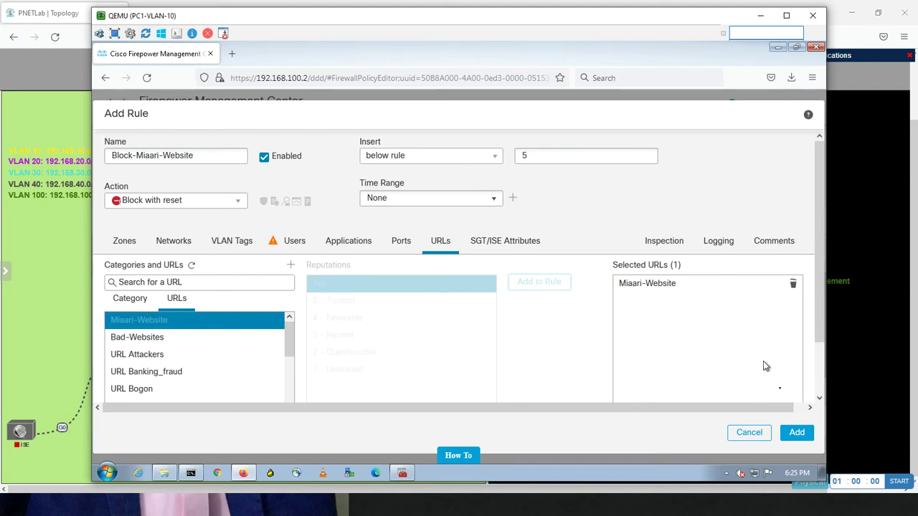
click(796, 433)
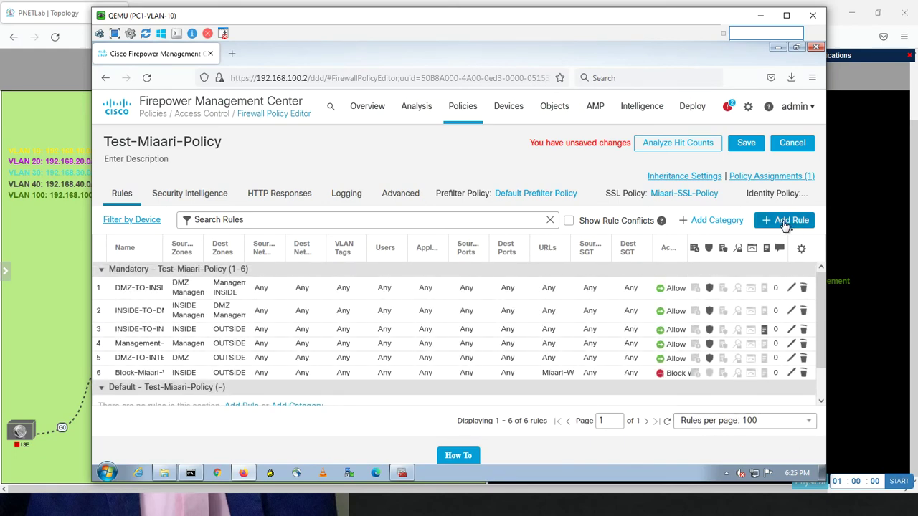
Step: Start another access rule named Block-FB with the Interactive Block action
click(786, 221)
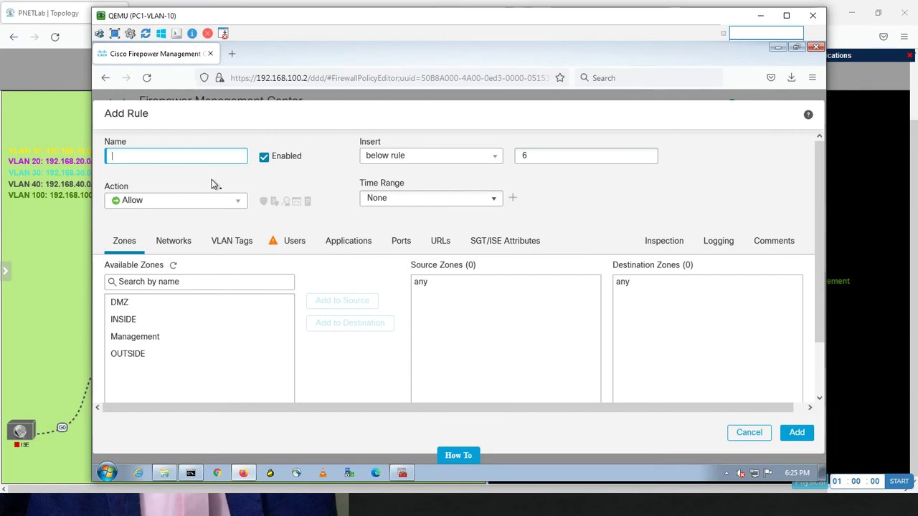
text(Block-FB)
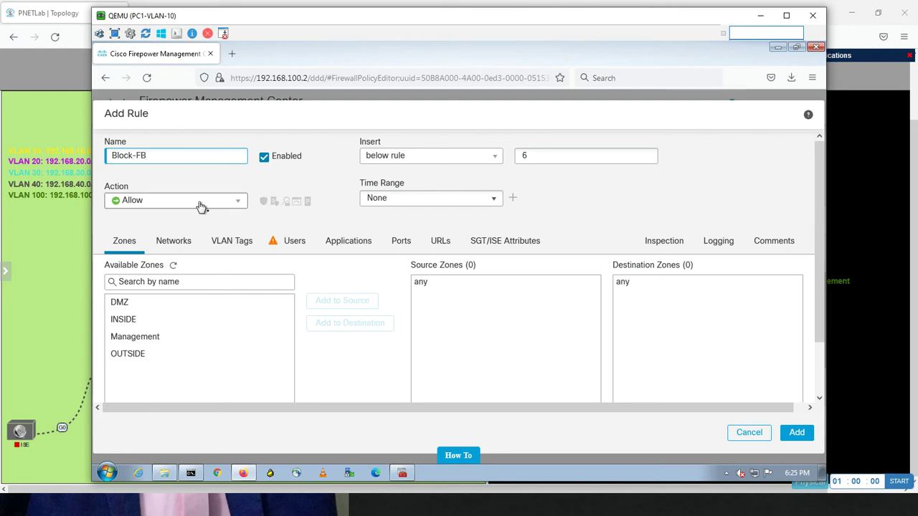
click(201, 208)
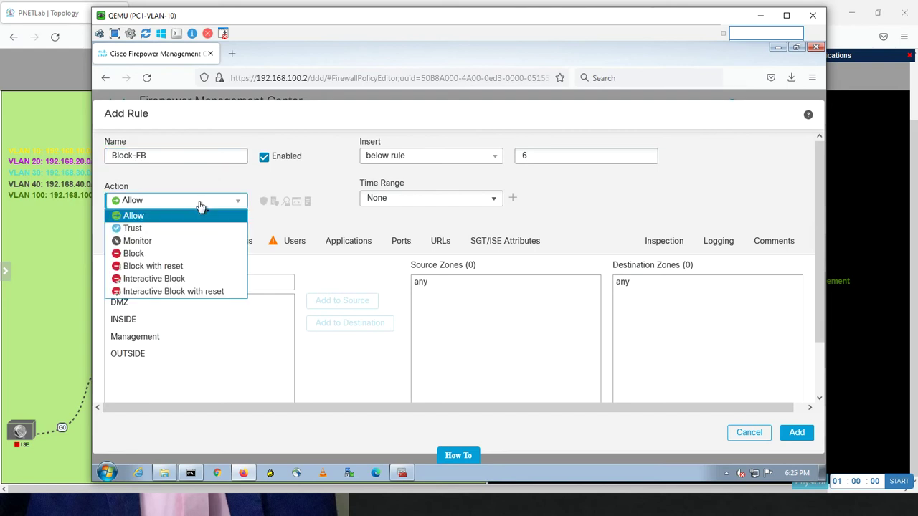
click(179, 280)
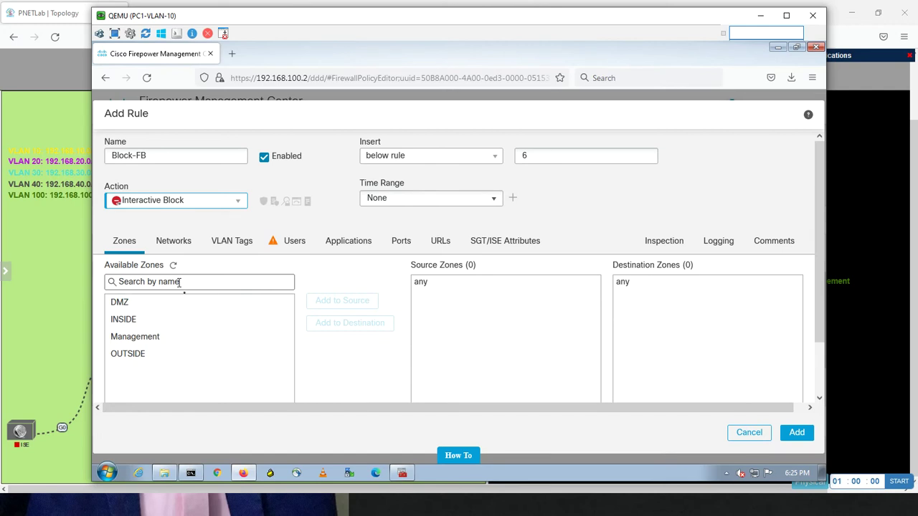
Step: Add INSIDE source and OUTSIDE destination zones, and select the Bad-Websites URL object
click(136, 320)
click(322, 302)
click(143, 355)
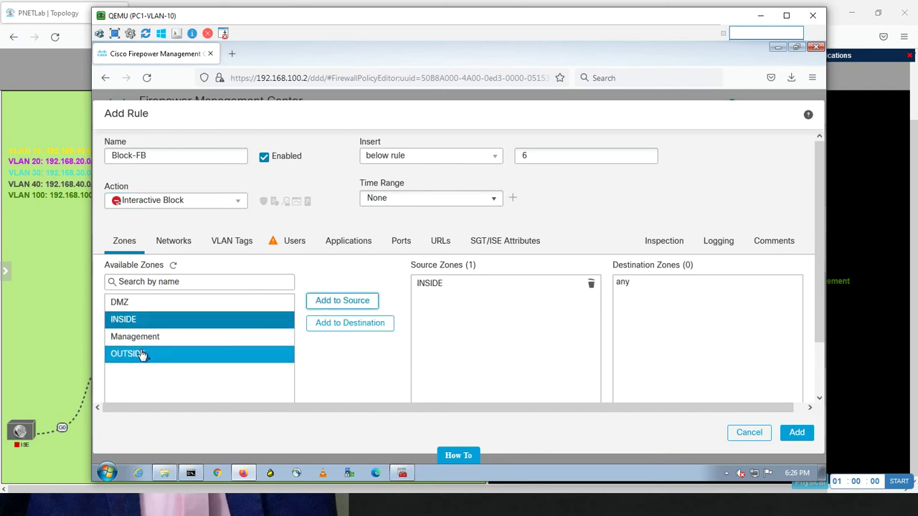
click(330, 324)
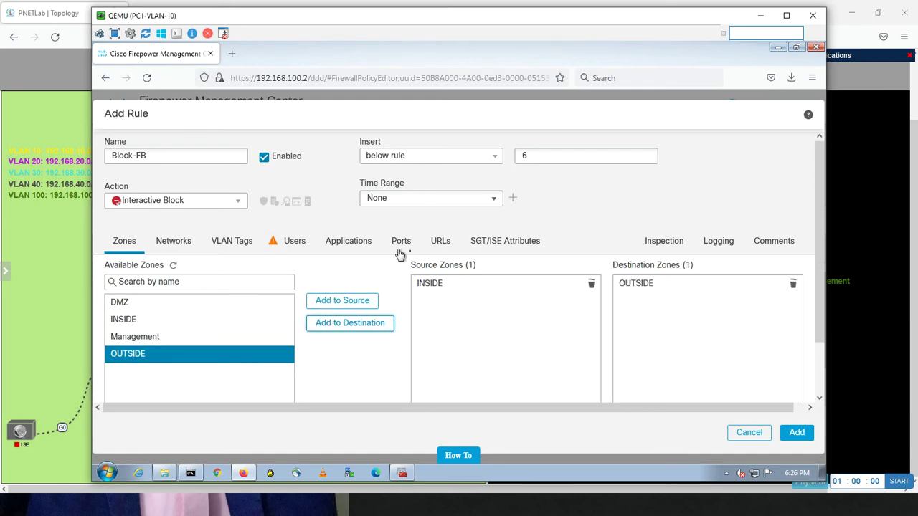
click(441, 243)
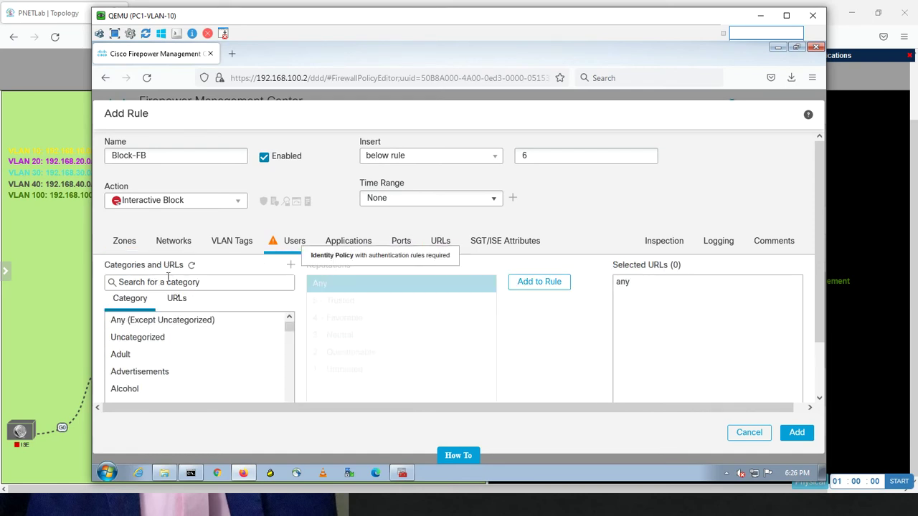
click(177, 300)
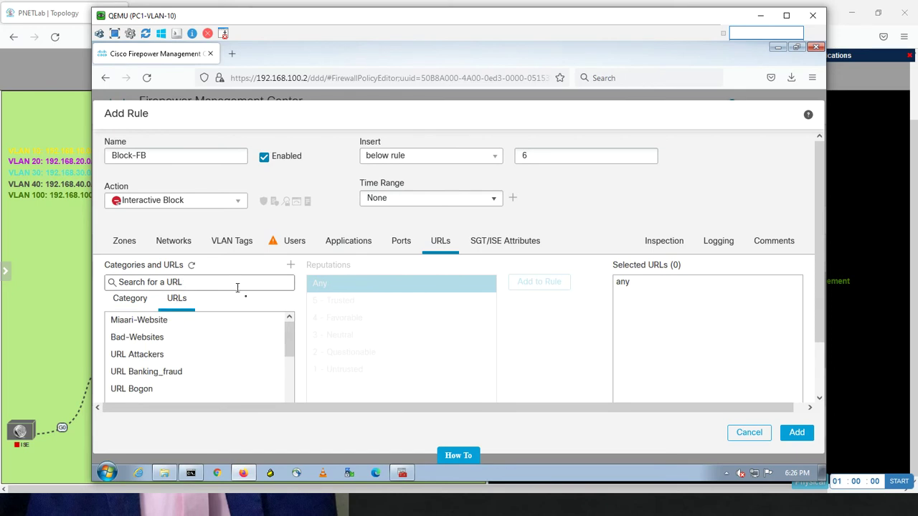
click(228, 338)
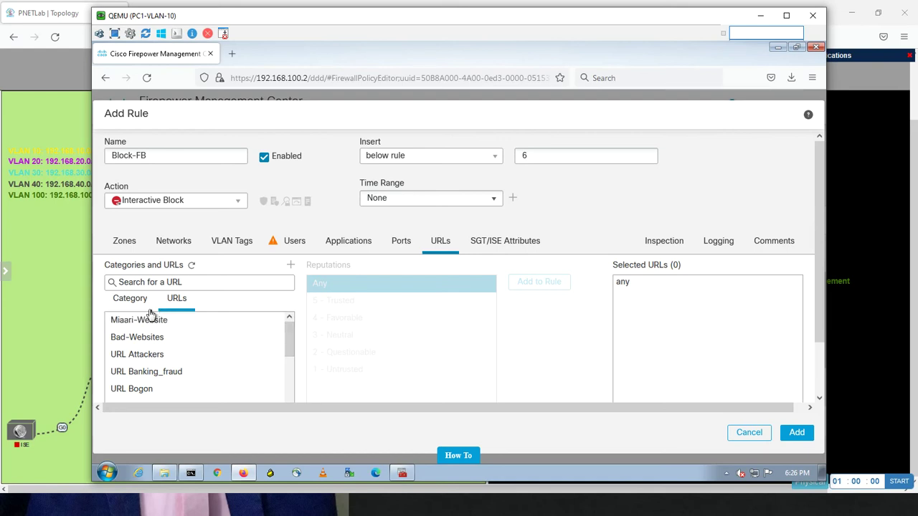
Step: Add the Facebook application to the Block-FB rule's applications
click(350, 244)
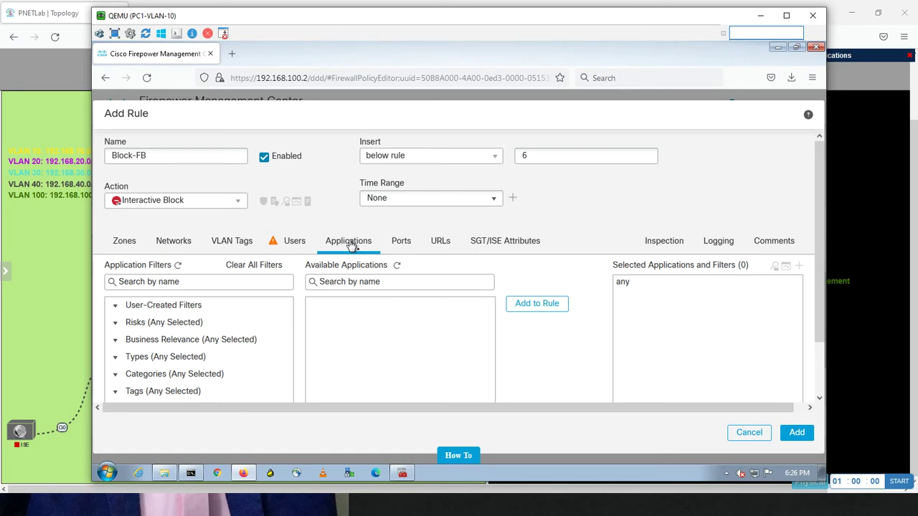
click(340, 280)
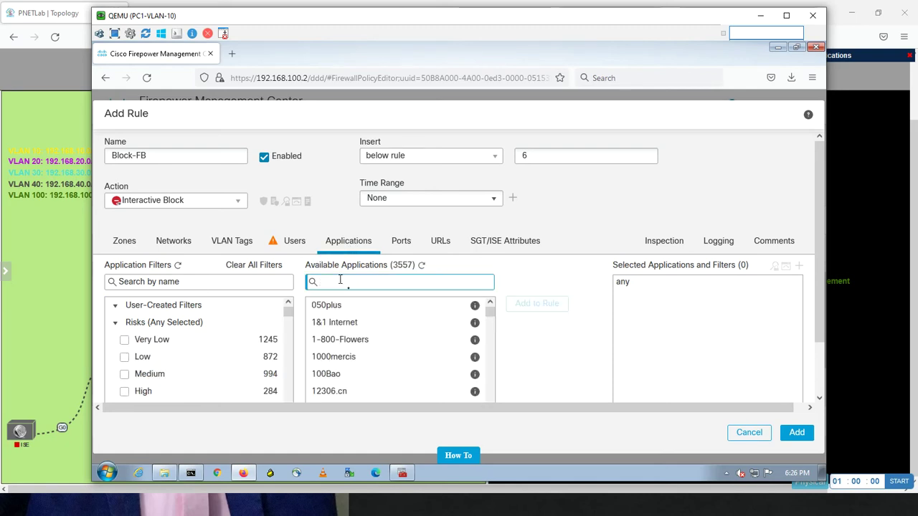
text(faceb)
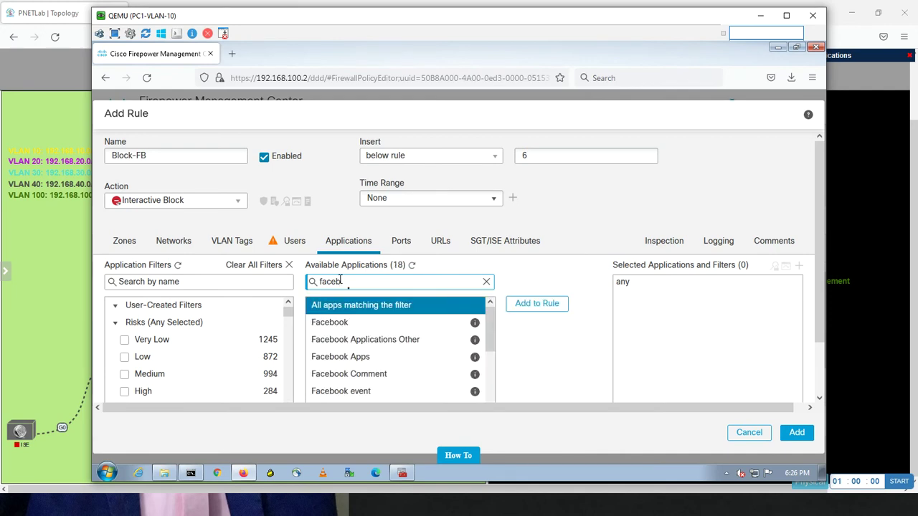
click(343, 322)
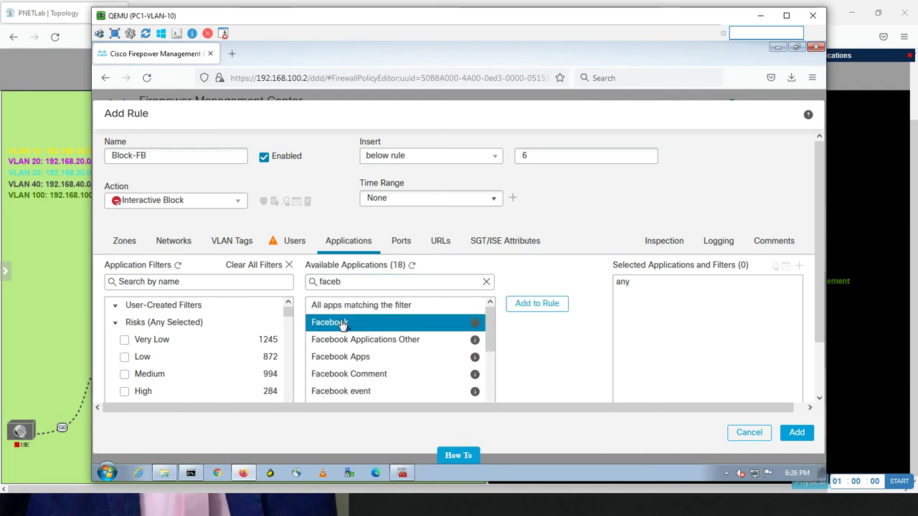
click(535, 305)
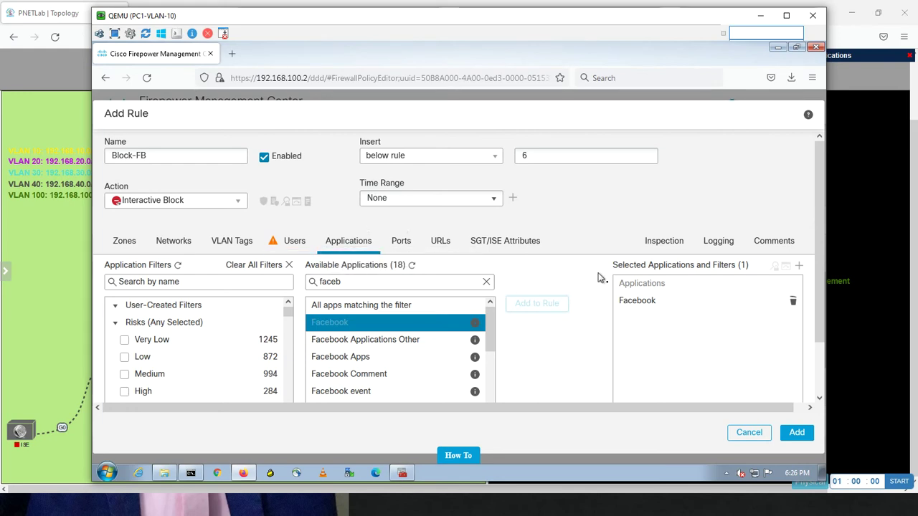
Step: Enable Log at Beginning of Connection, review zones, applications and URLs, and save the rule
click(712, 244)
click(111, 267)
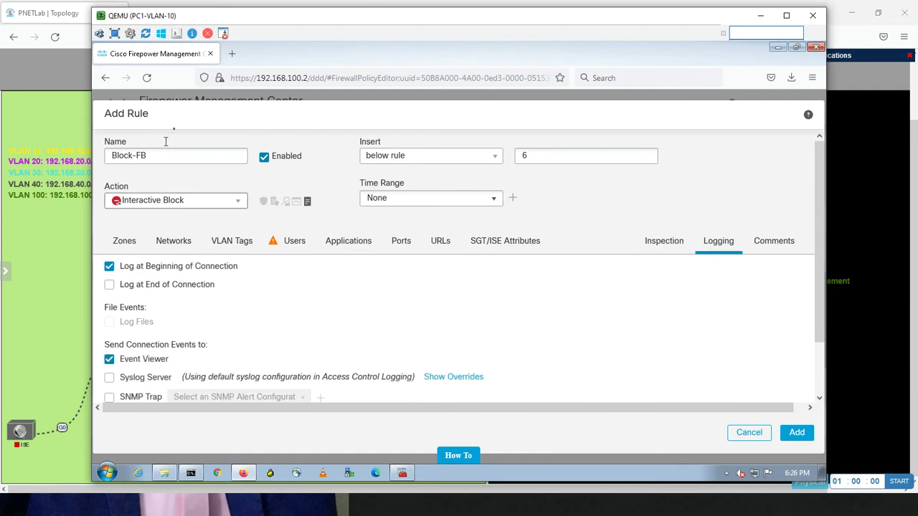
click(125, 243)
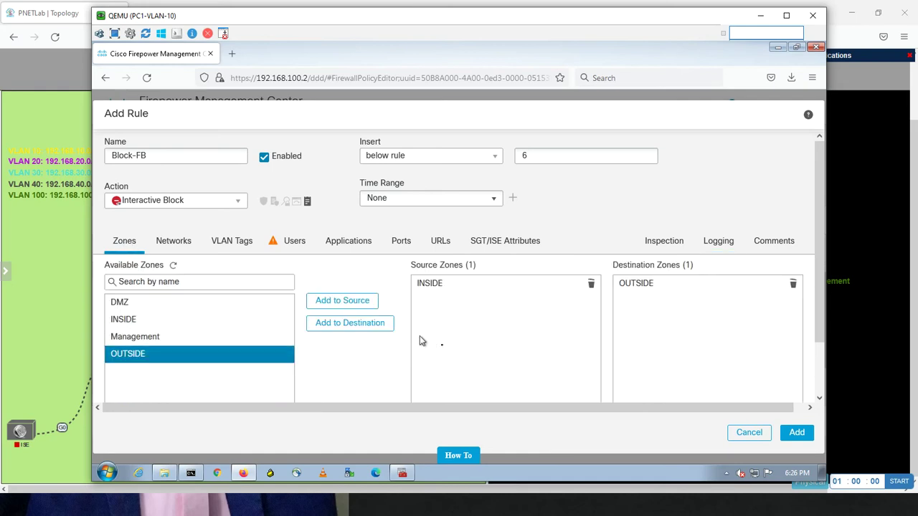
click(364, 244)
click(439, 242)
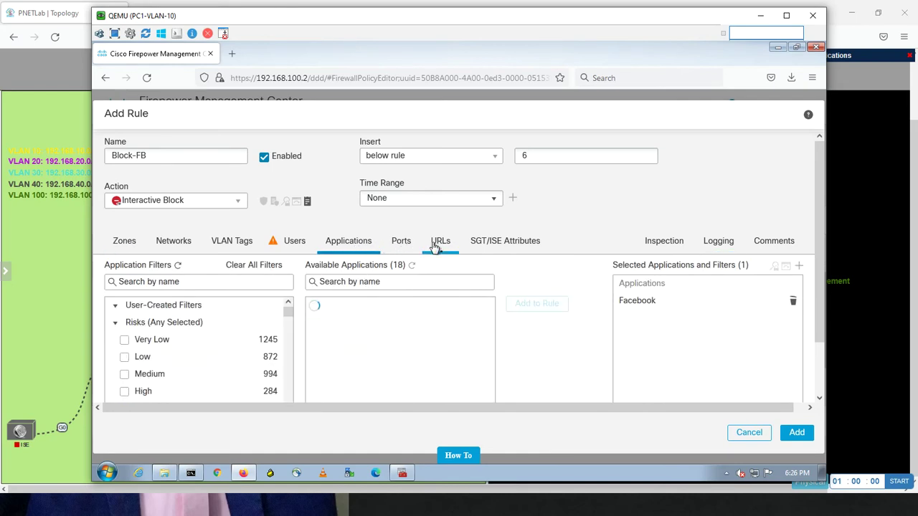
click(797, 433)
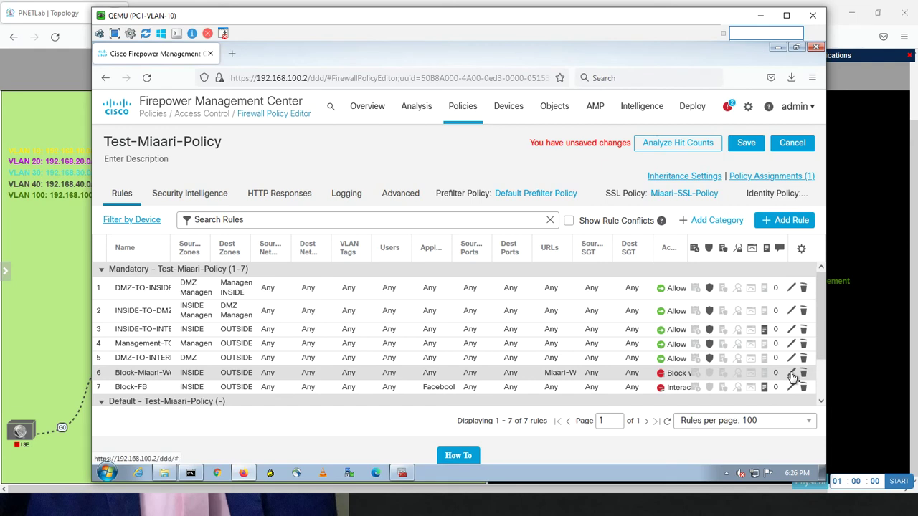
Step: Turn on Log at Beginning of Connection for the Block-Miaari-Website rule and save it
click(791, 373)
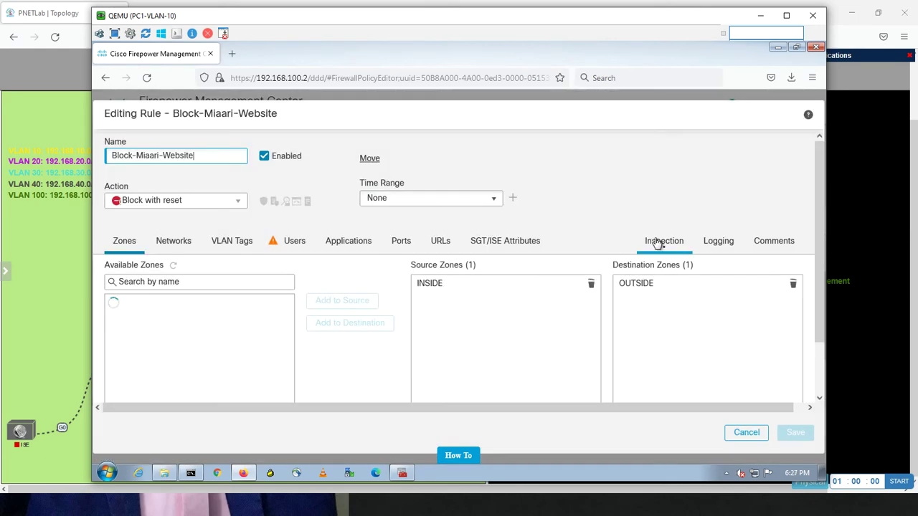
click(719, 242)
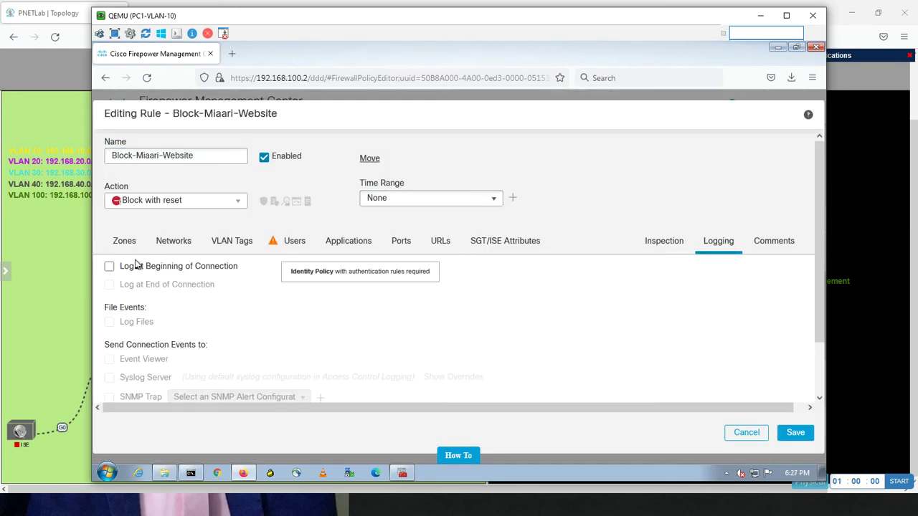
click(109, 266)
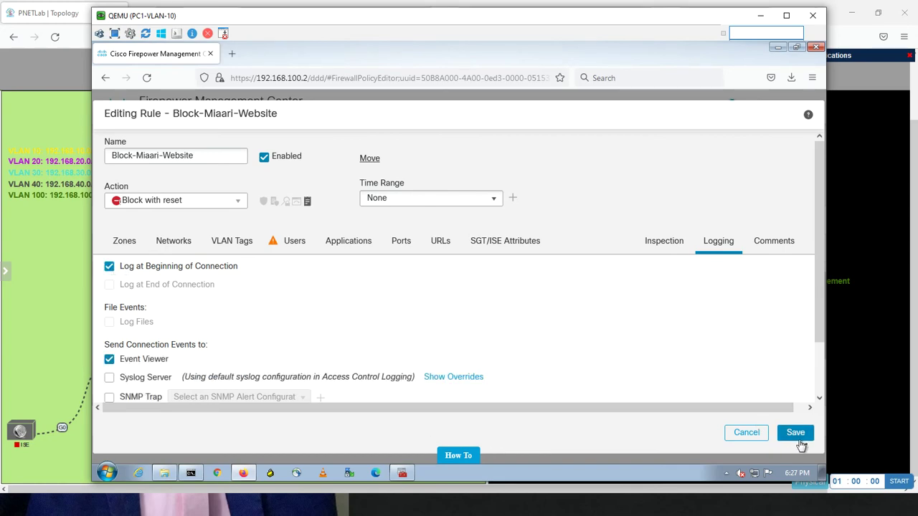
click(799, 439)
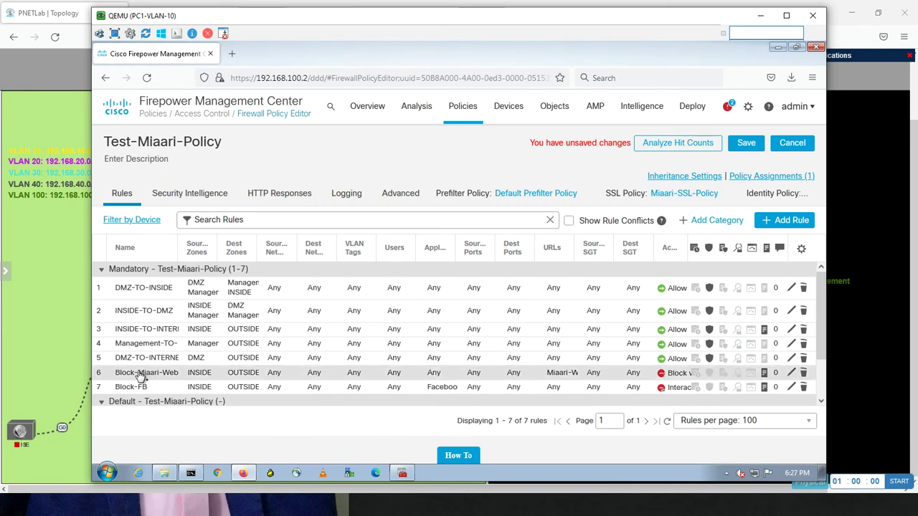
Step: Move Block-Miaari-Website to row 1 and Block-FB to row 2, then save the policy
drag(144, 375, 132, 286)
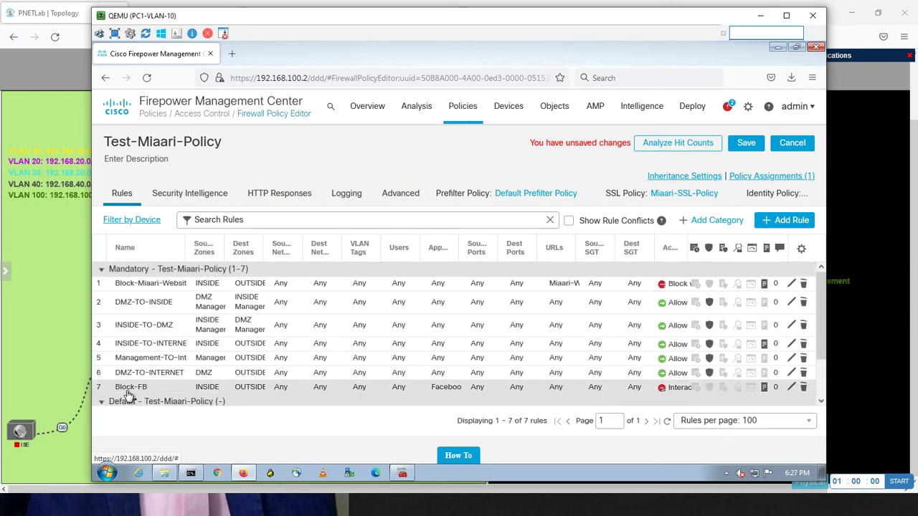
drag(127, 307, 124, 293)
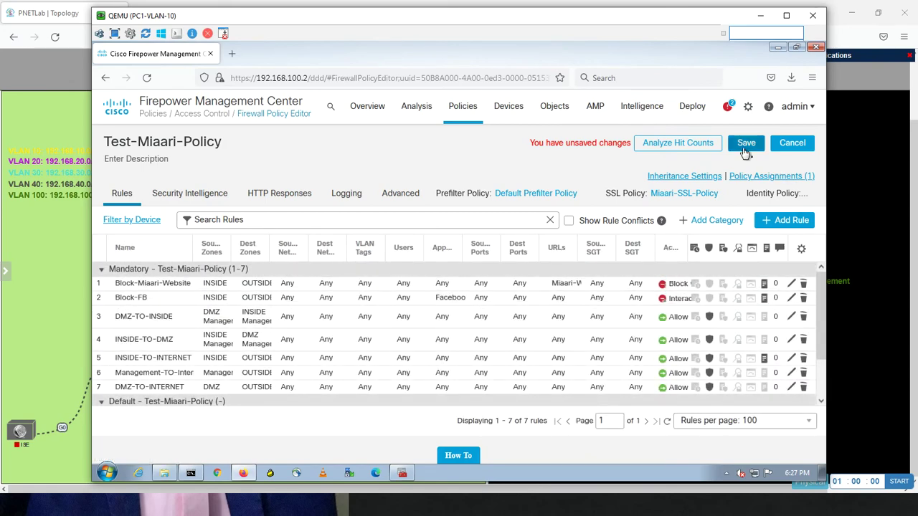
click(746, 147)
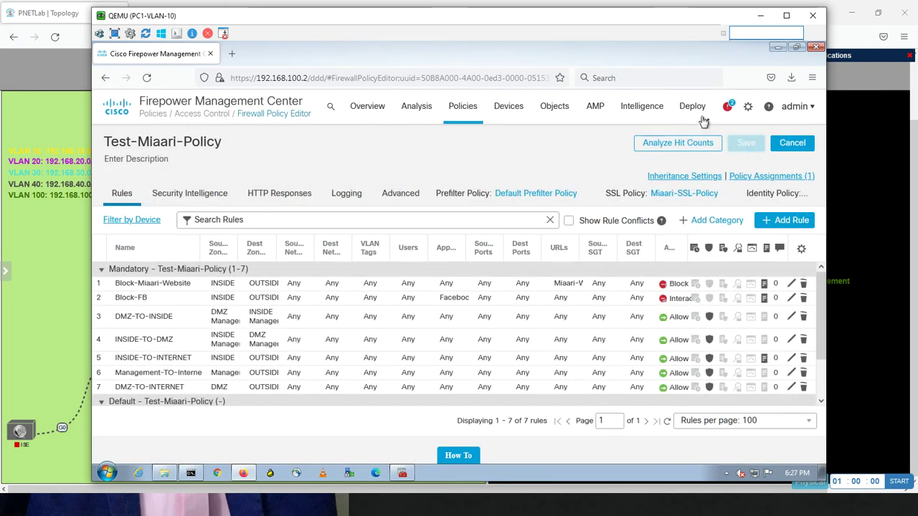
Step: Deploy the saved policy to HQ-HA, then switch to Chrome
mouse_move(692, 111)
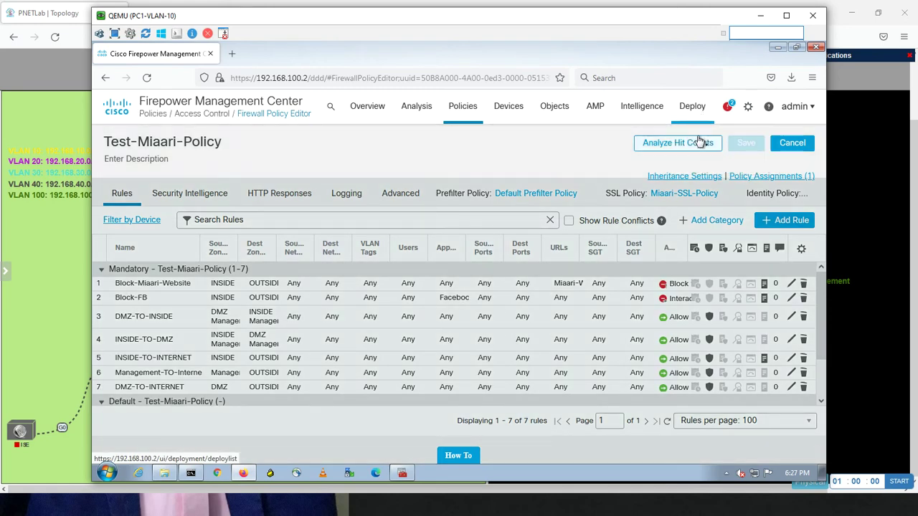
click(700, 142)
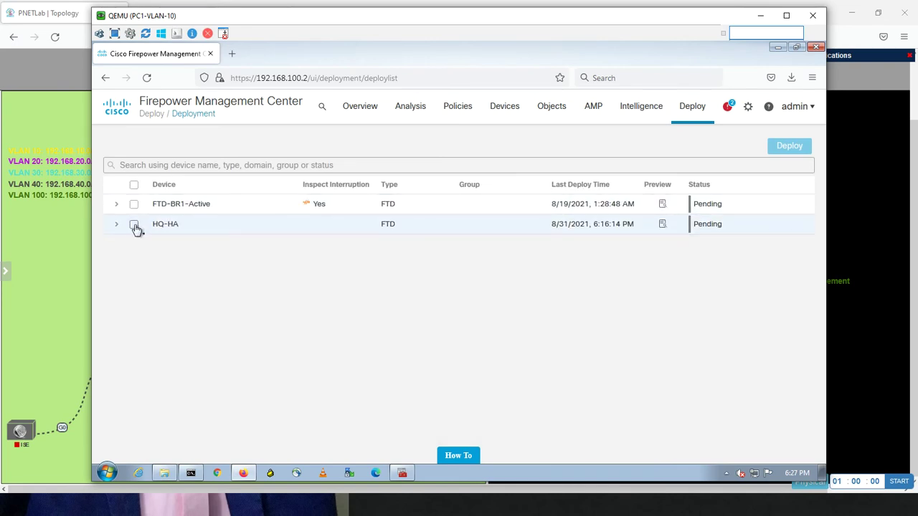
click(134, 225)
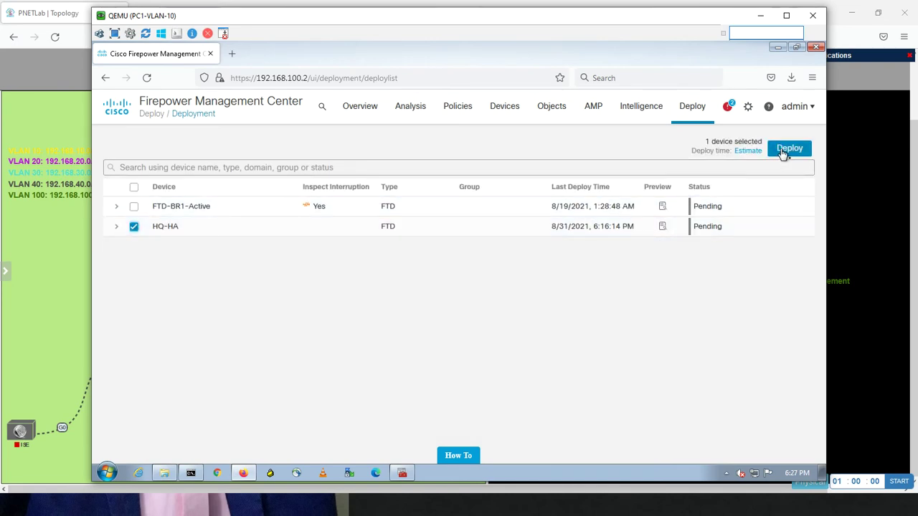
click(788, 149)
click(543, 314)
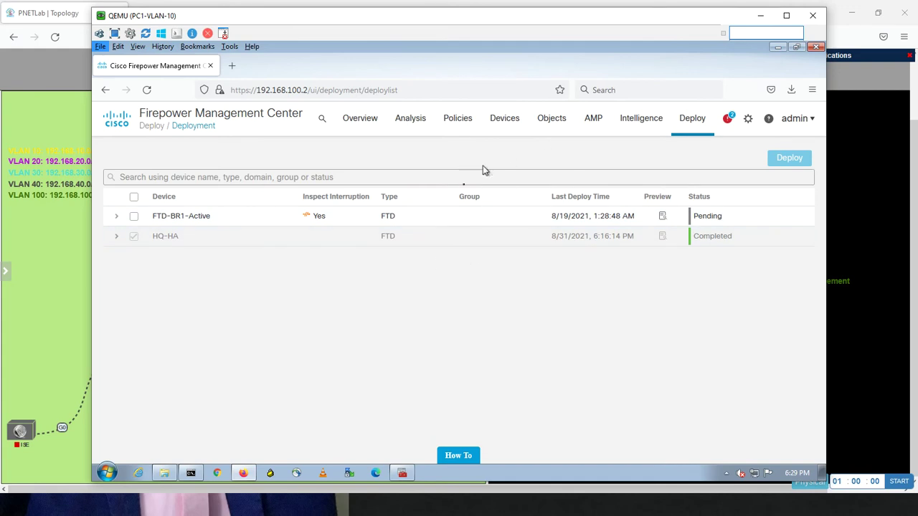
click(218, 474)
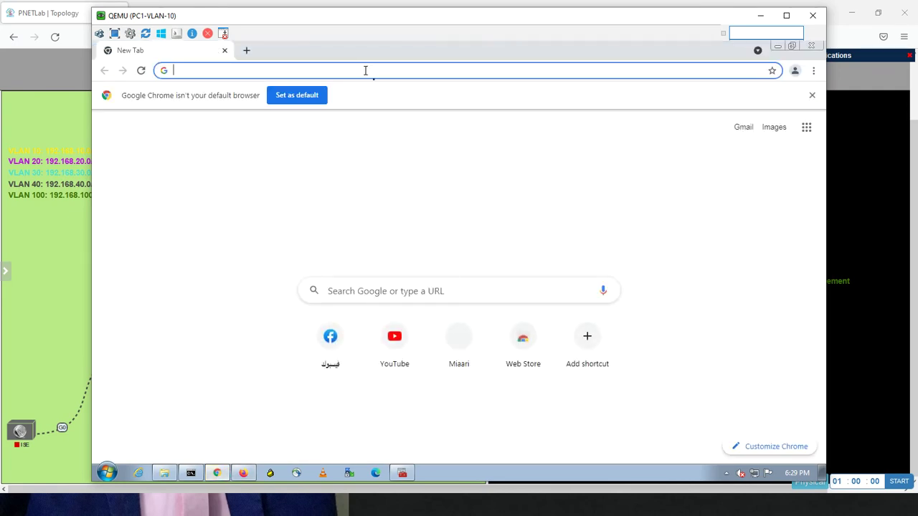
Step: Find Miaari-SSL-Cert under Trusted Root Certification Authorities in Chrome's Manage certificates
click(814, 71)
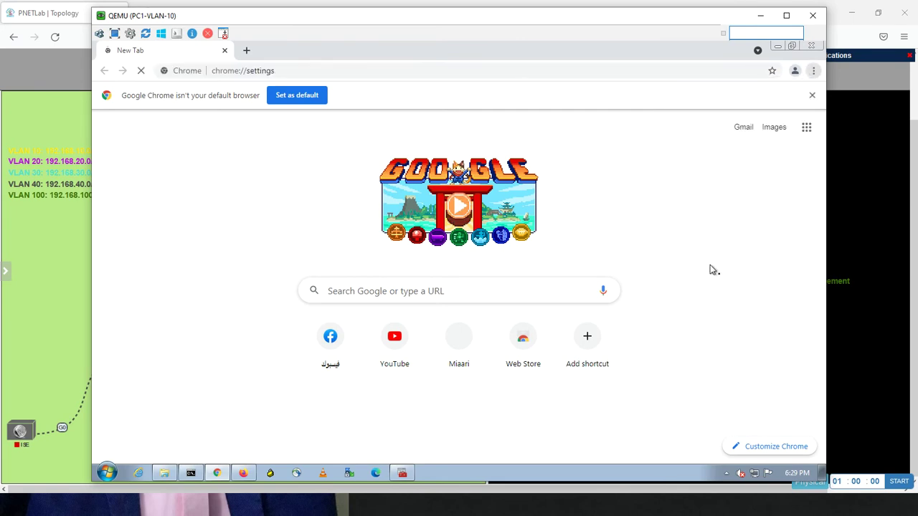
click(706, 266)
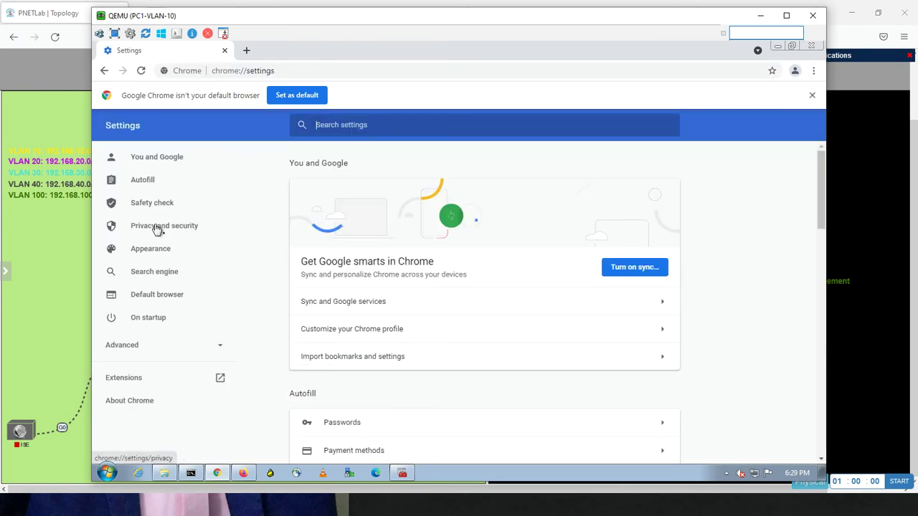
click(158, 227)
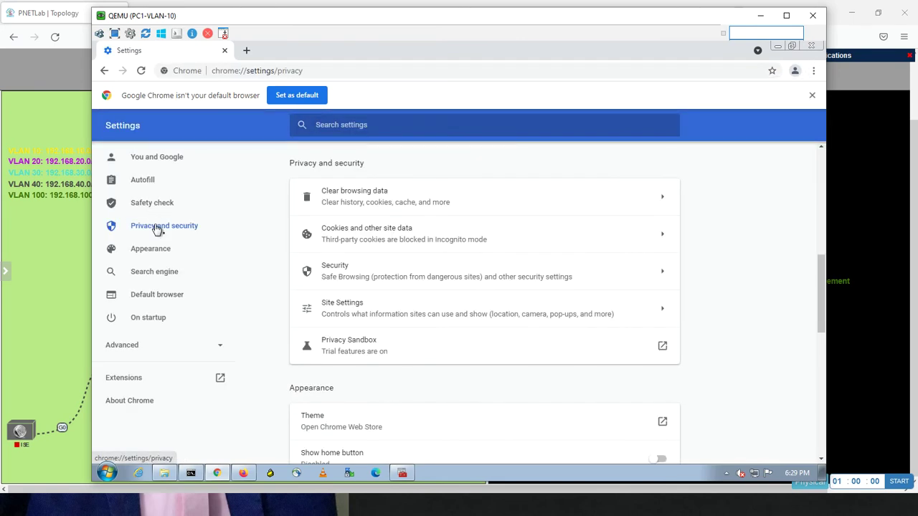
click(395, 273)
drag(822, 228, 791, 443)
click(504, 384)
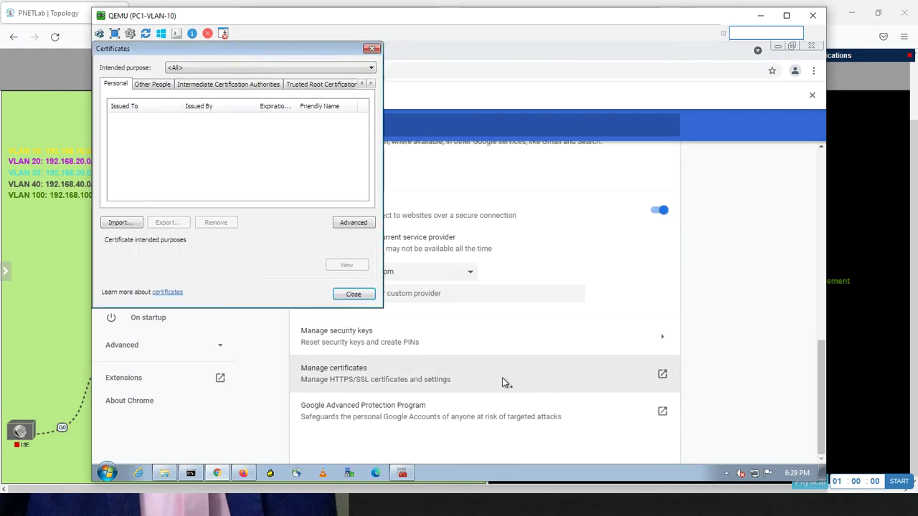
click(321, 84)
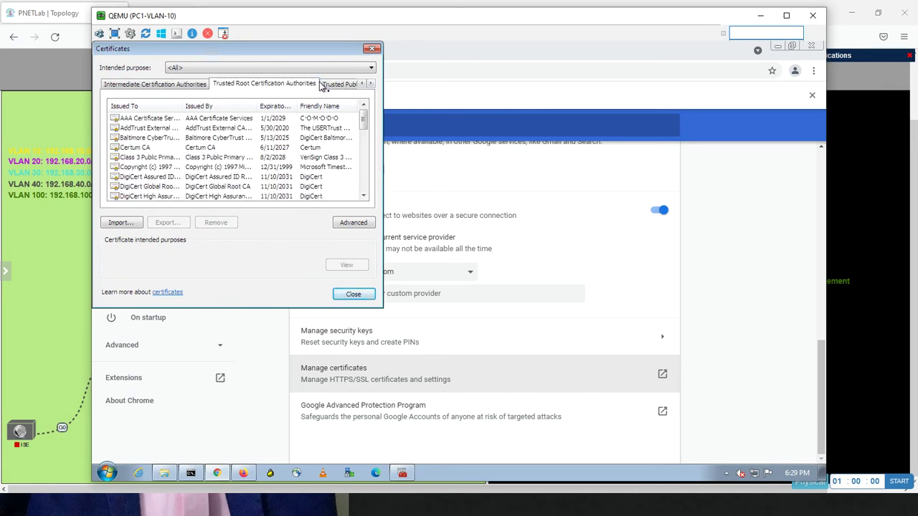
click(186, 149)
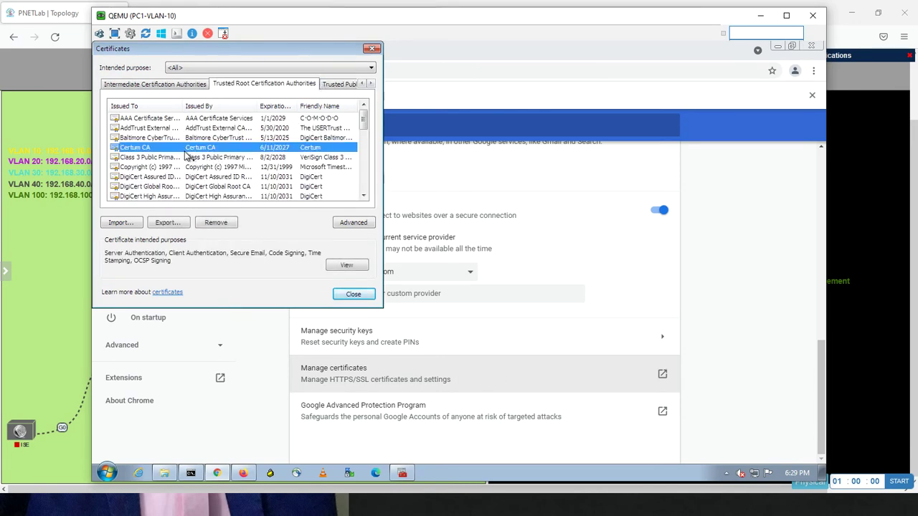
key(m)
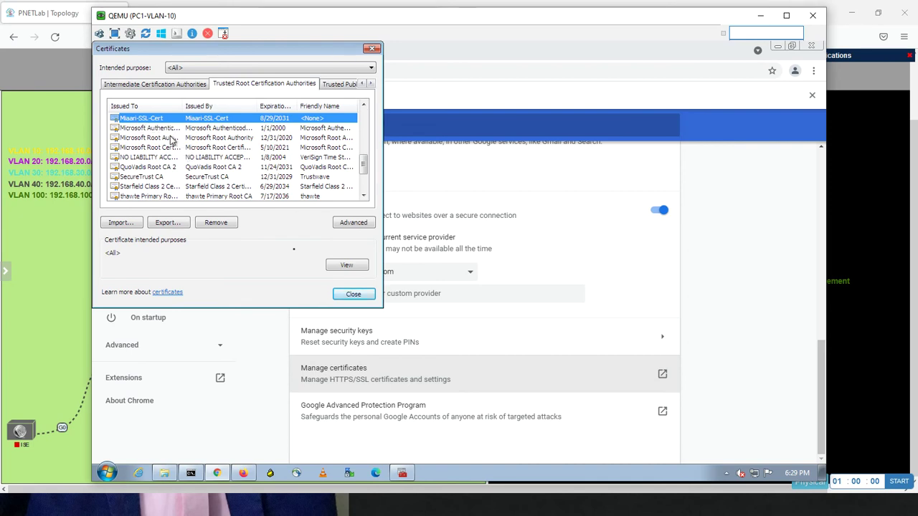
click(352, 293)
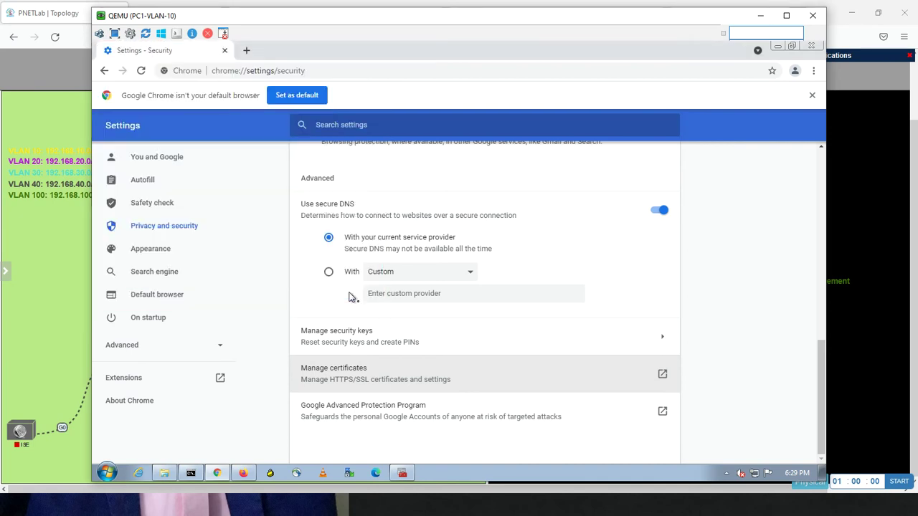
Step: Browse to miaari.net and see it blocked with Access Denied
click(259, 72)
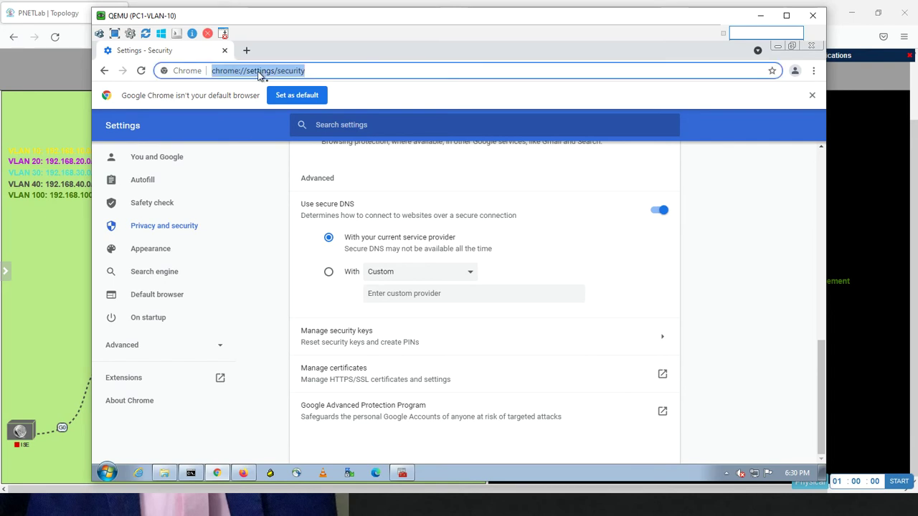
text(miaar)
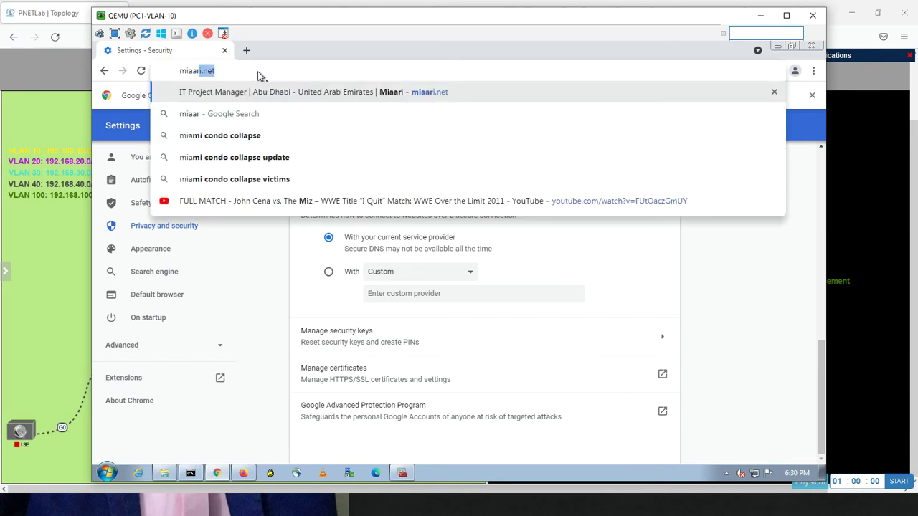
text(i.net)
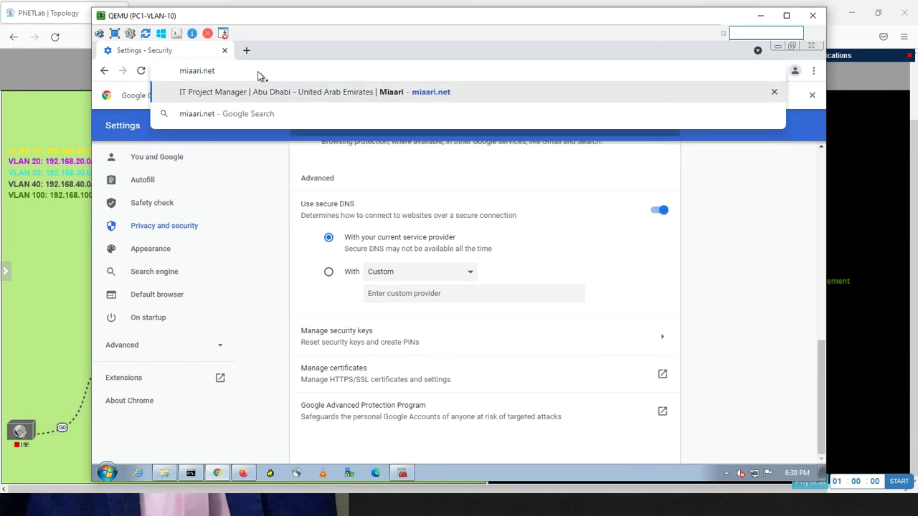
key(Return)
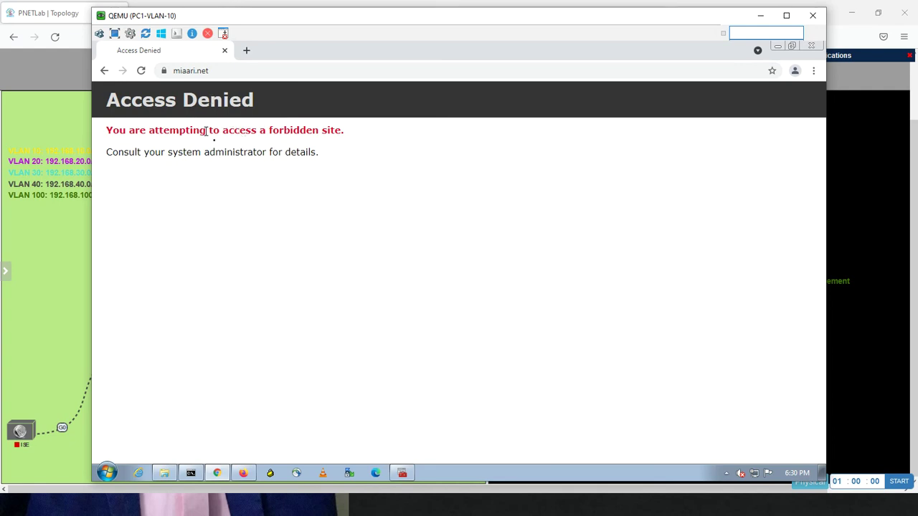
Step: Inspect the site's certificate to confirm it is issued by Miaari-SSL-Cert
click(163, 70)
key(alt+Tab)
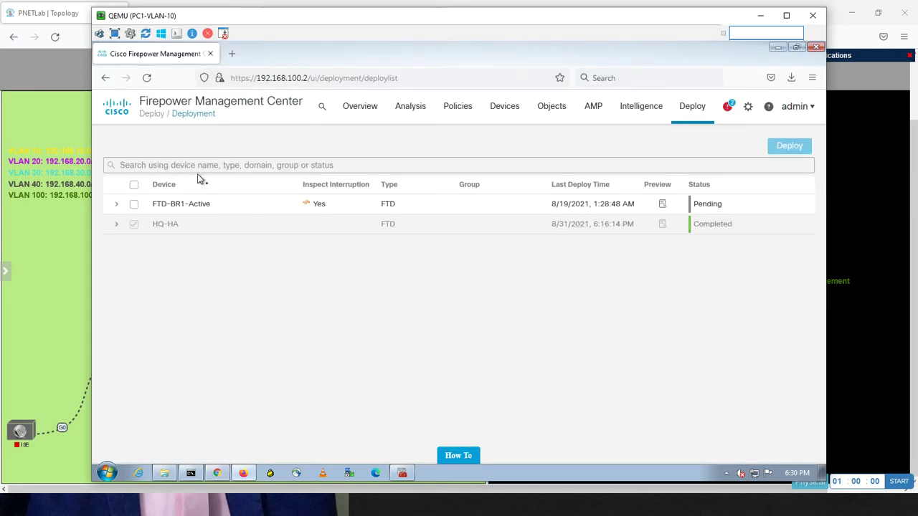
click(218, 474)
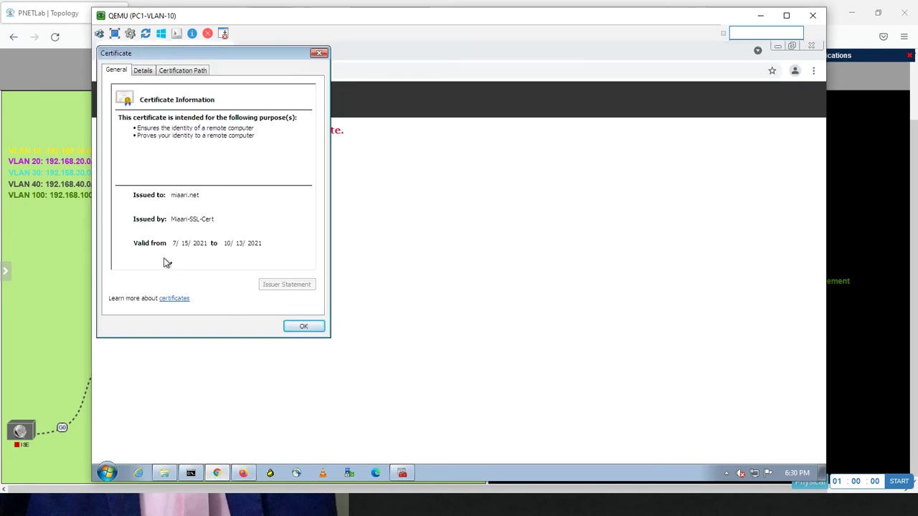
click(303, 325)
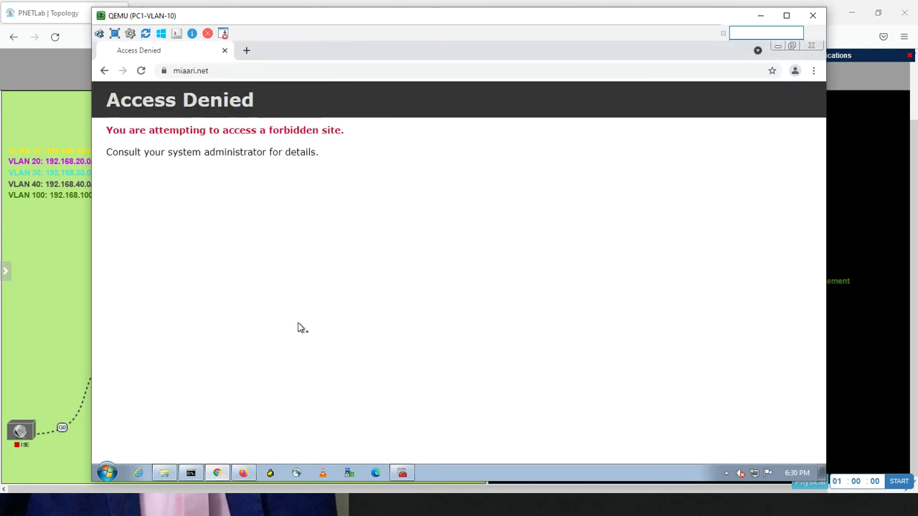
Step: Open a new tab, then bring up Connection Events in Firepower Management Center
click(246, 52)
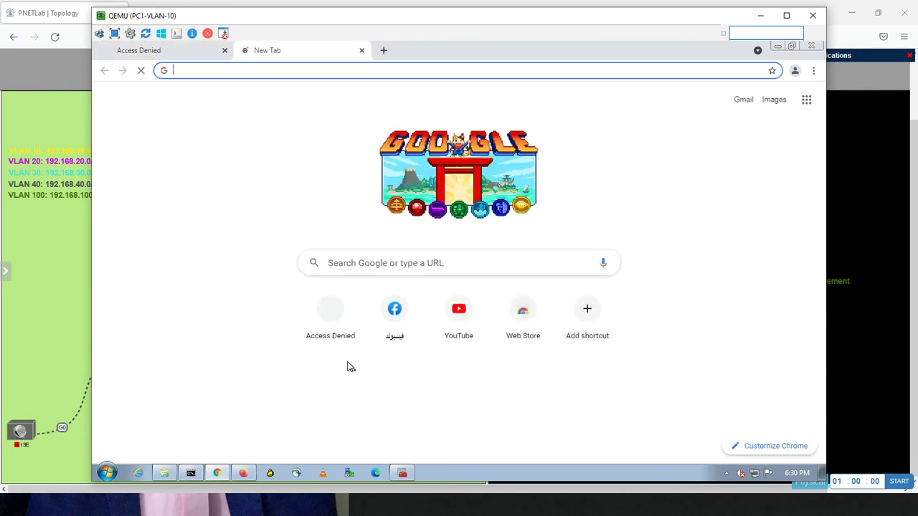
click(244, 474)
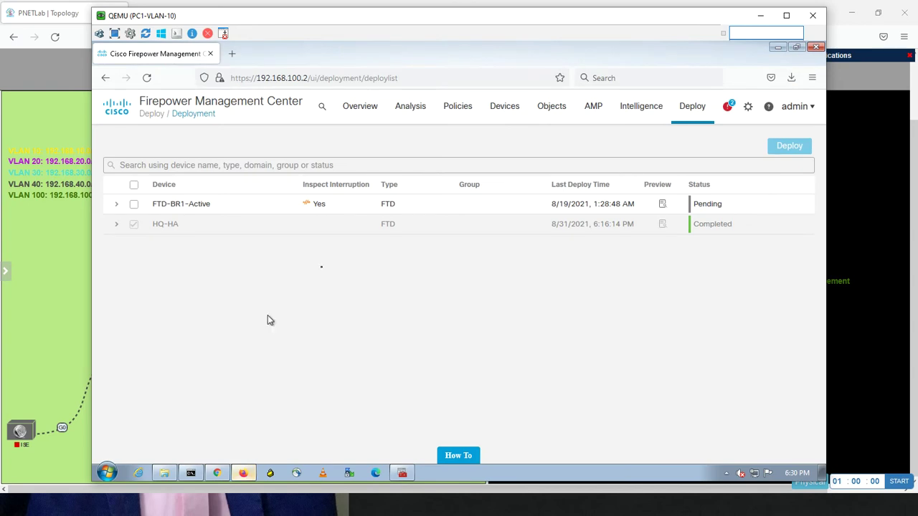
mouse_move(412, 107)
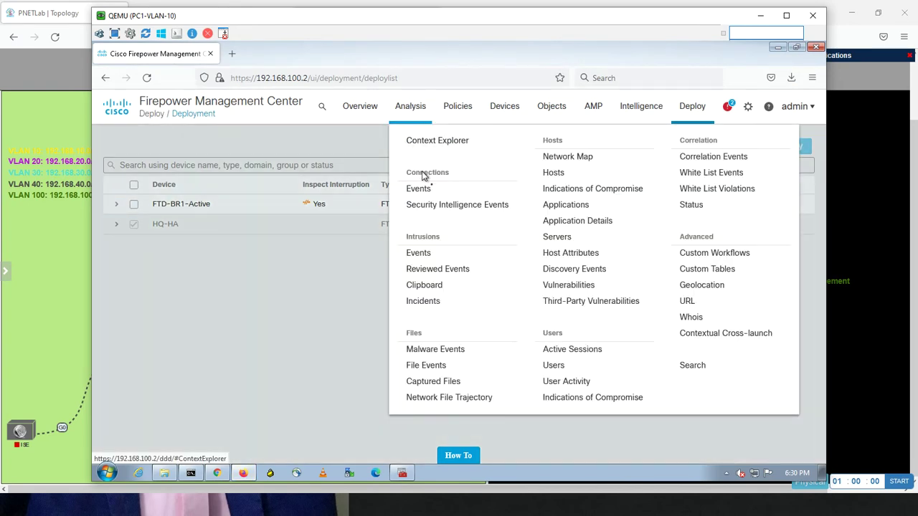
click(423, 188)
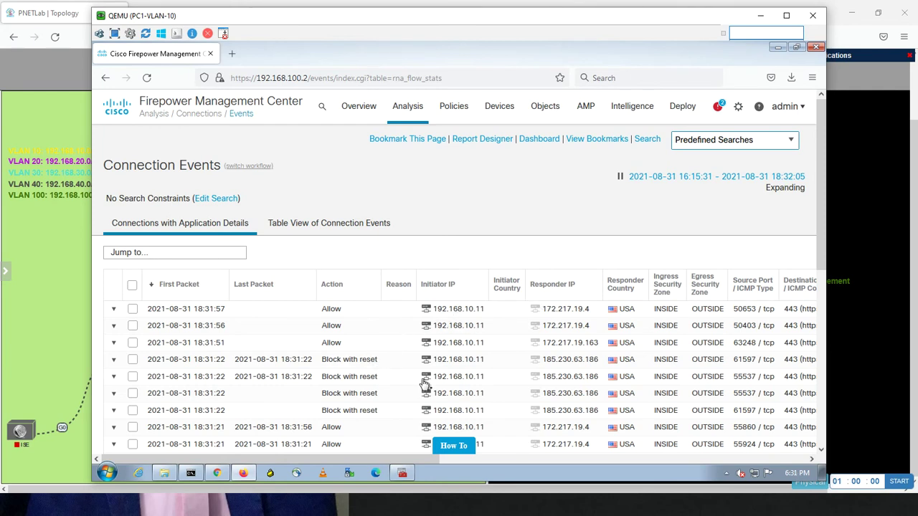
Step: Scroll the events table to check the Block with reset actions and miaari.net URLs
drag(405, 463, 668, 457)
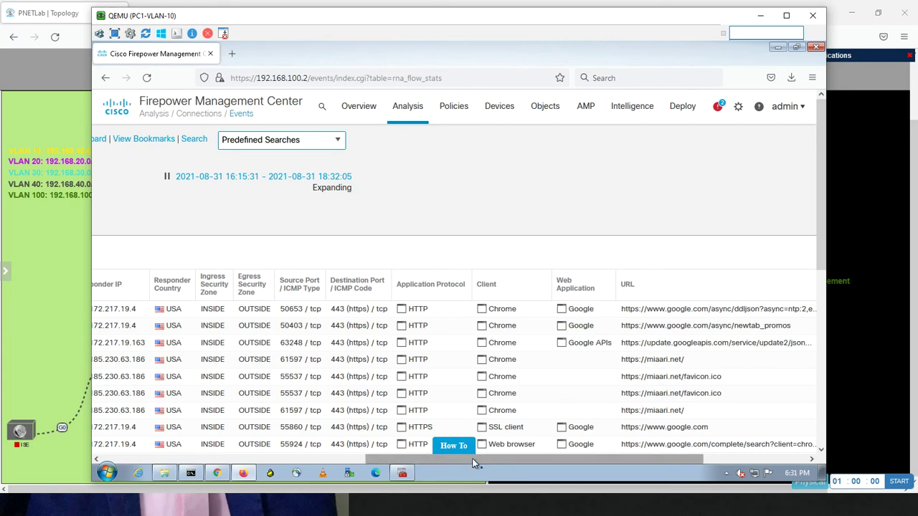
drag(470, 458, 222, 447)
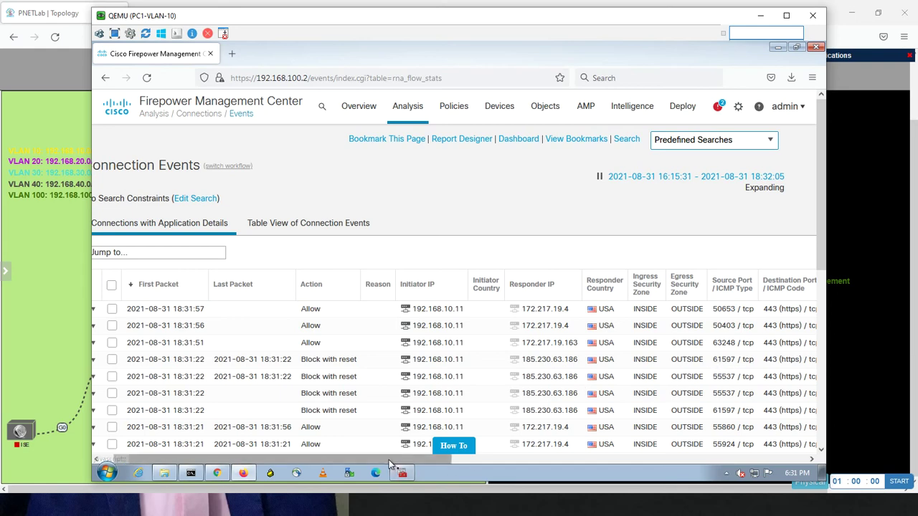
drag(398, 458, 568, 458)
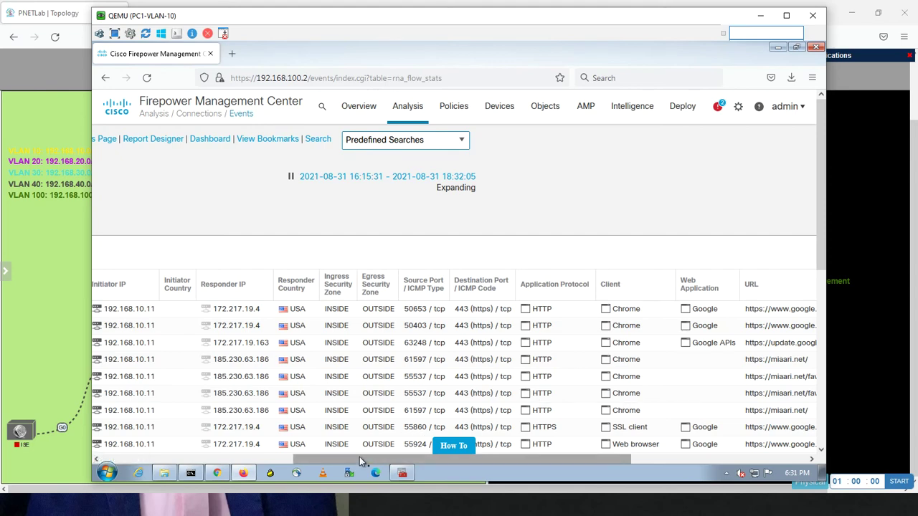
drag(360, 457, 129, 439)
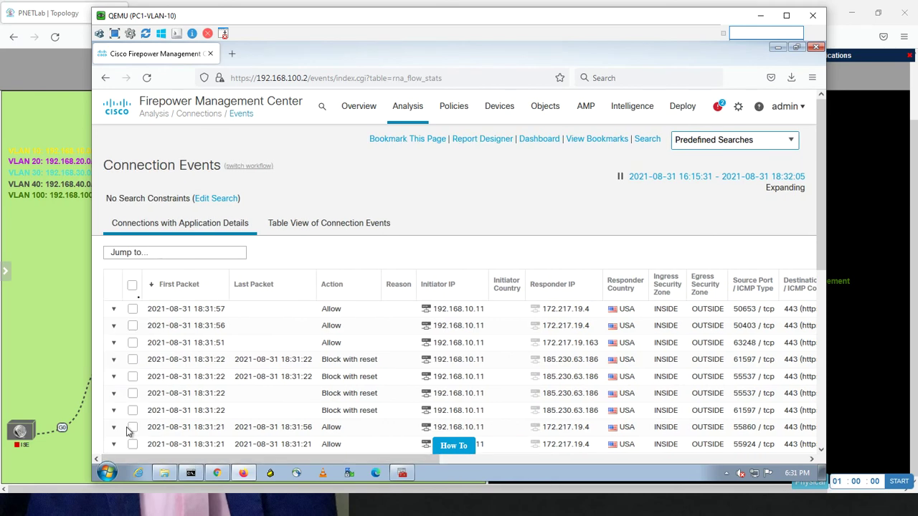
Step: Load facebook.com in Chrome and view its *.facebook.com certificate issued by Maari-SSL-Cert
click(216, 473)
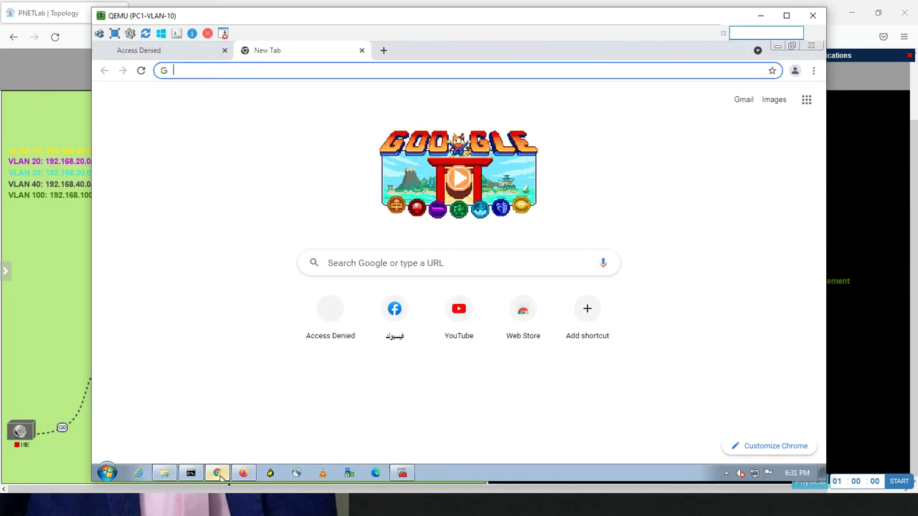
text(facebook.com)
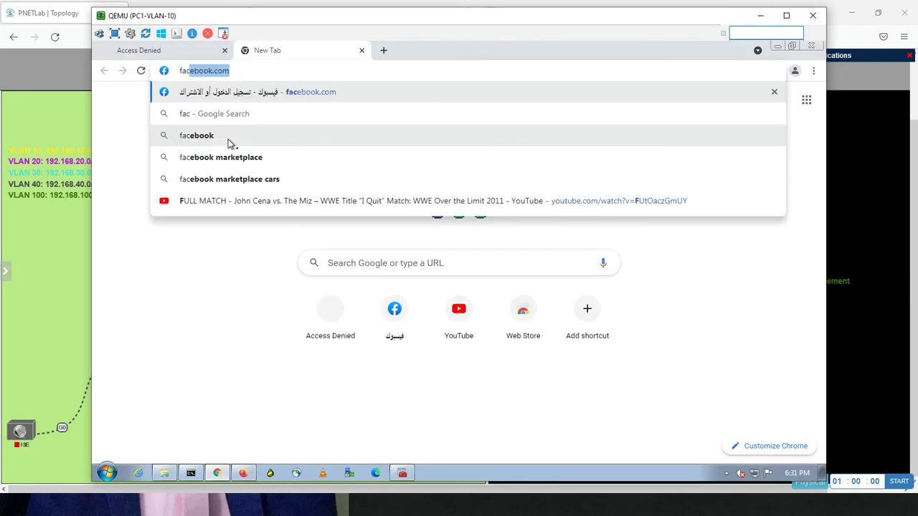
key(Return)
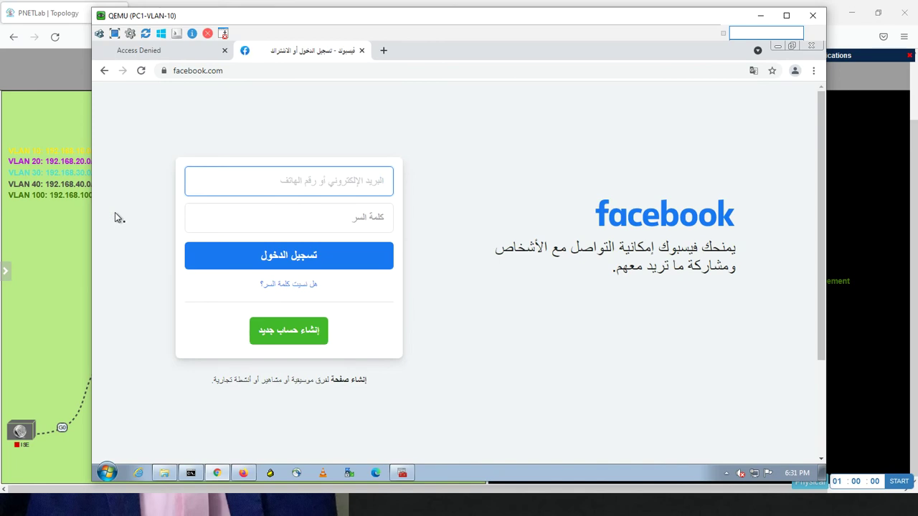
click(164, 70)
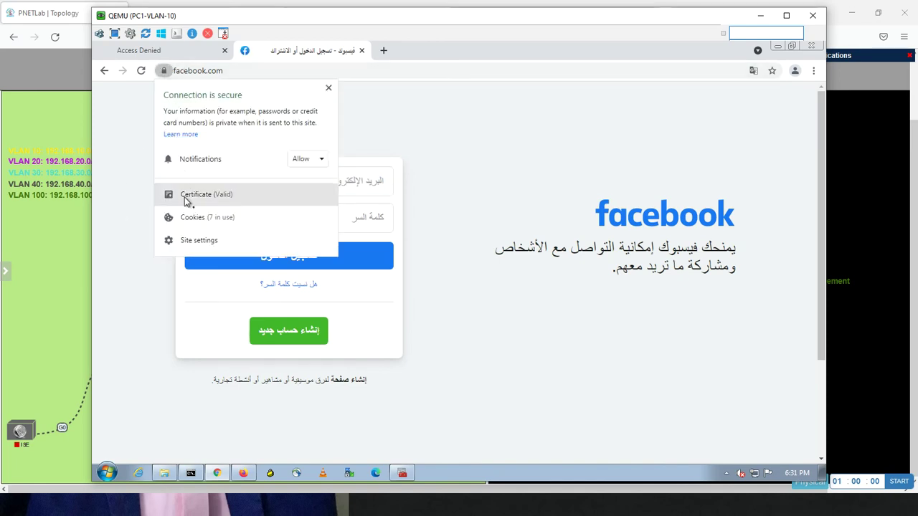
key(alt+Tab)
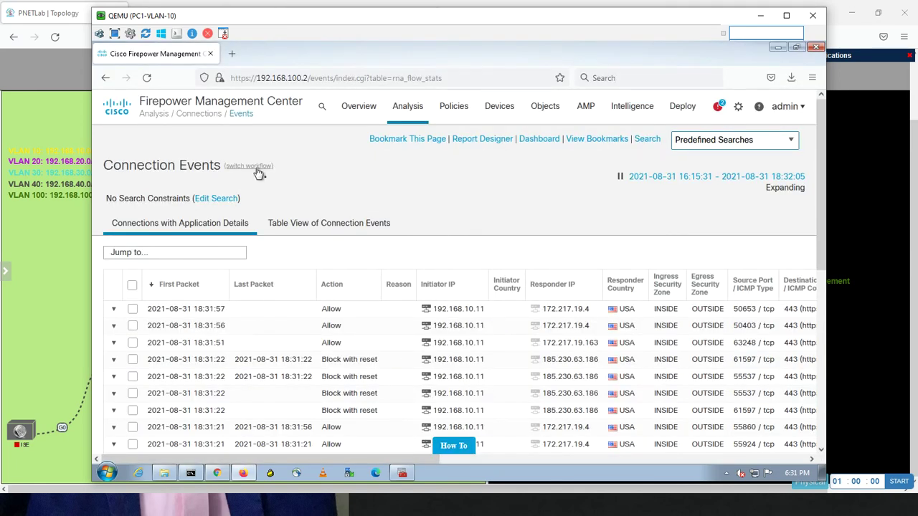
click(217, 472)
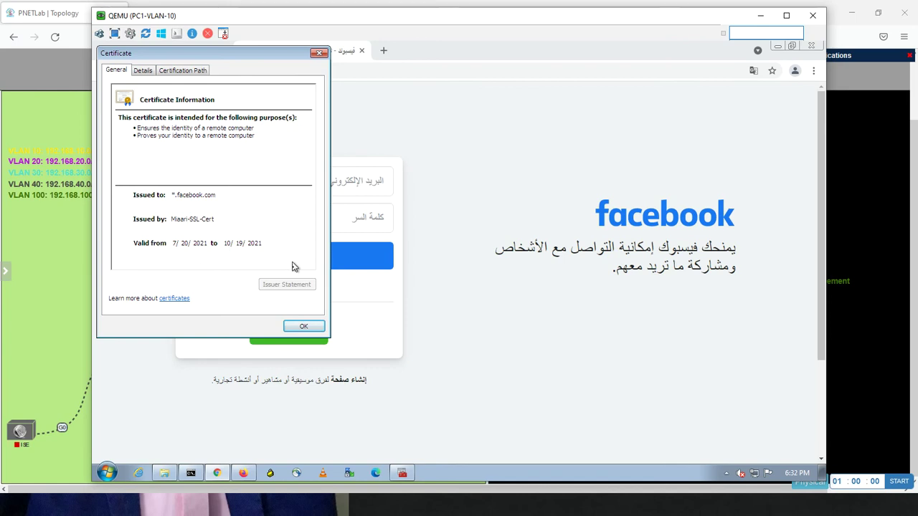
Step: Reload Connection Events and check Action, Reason and URL for Facebook's Interactive Block and User Bypass rows
click(244, 474)
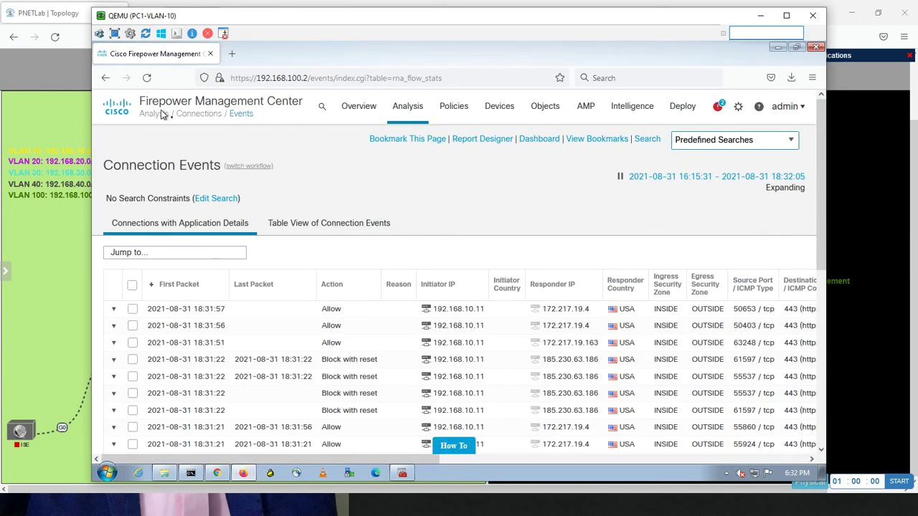
click(147, 79)
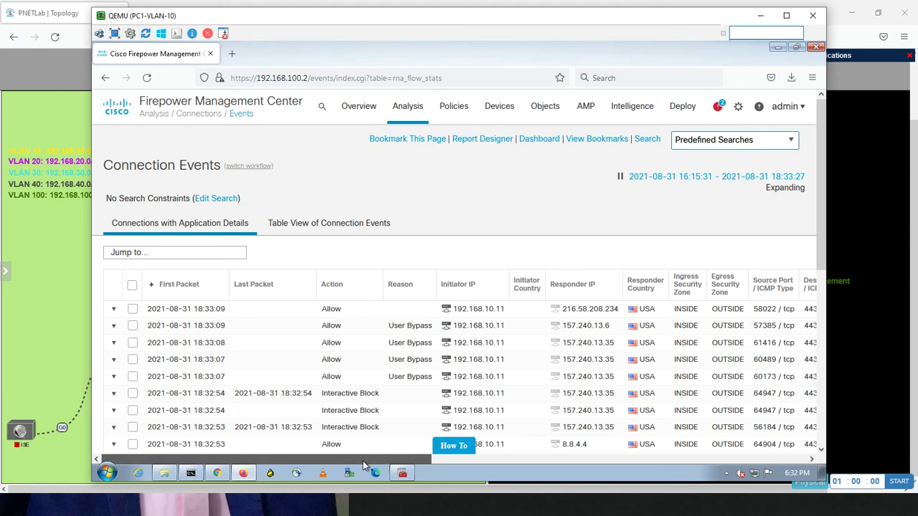
drag(363, 462, 696, 446)
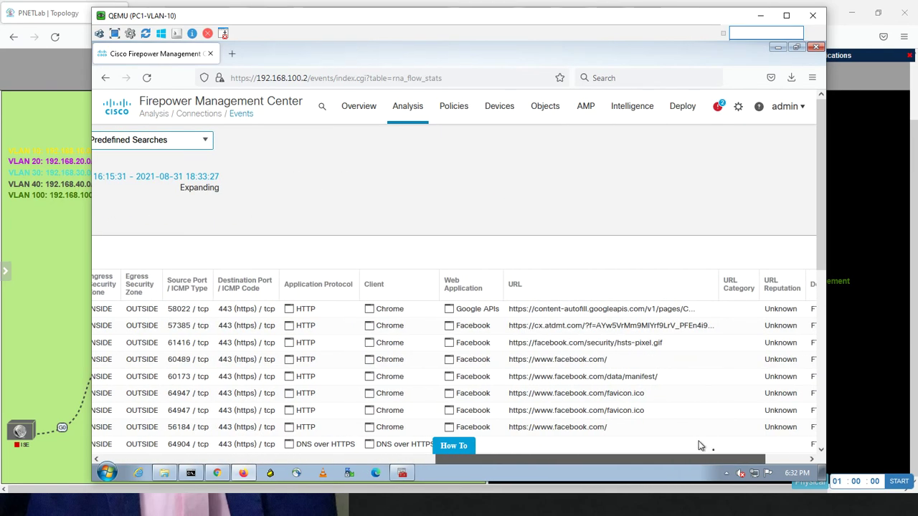
scroll(718, 445, right, 2)
drag(730, 460, 364, 470)
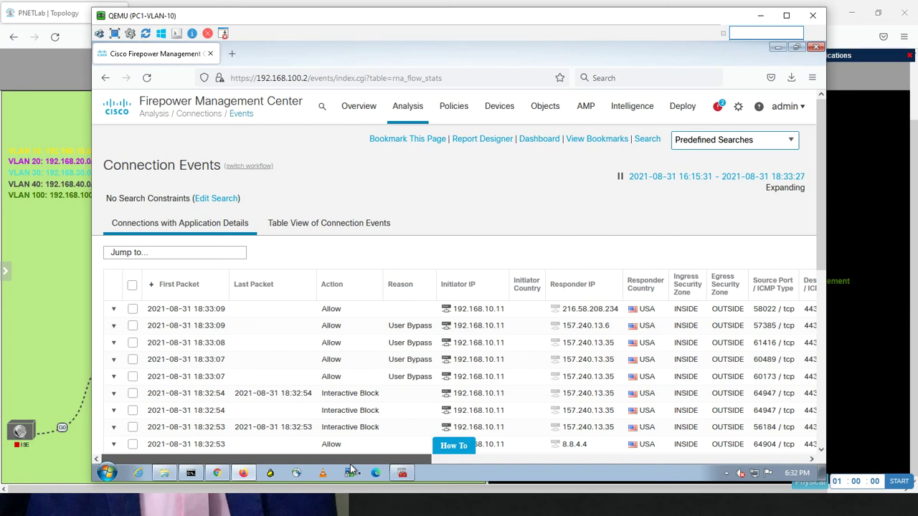
drag(351, 460, 368, 460)
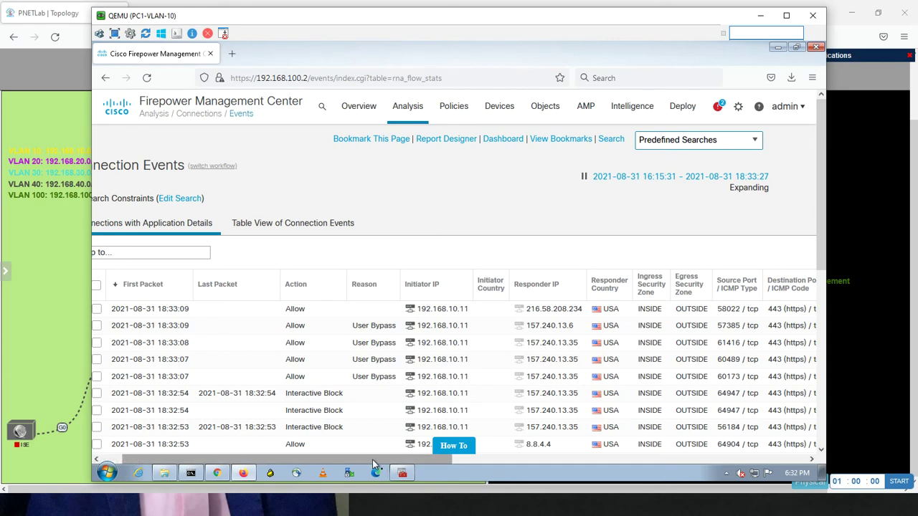
drag(374, 459, 563, 462)
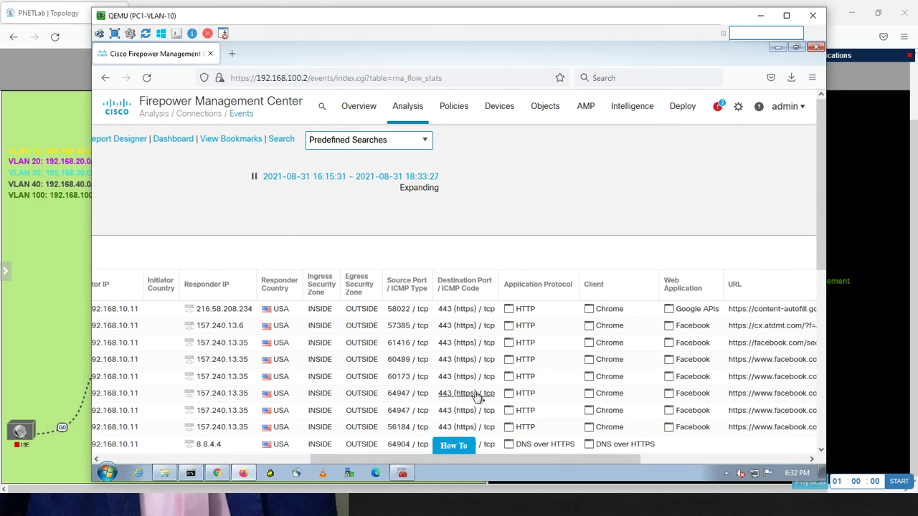
drag(330, 459, 136, 461)
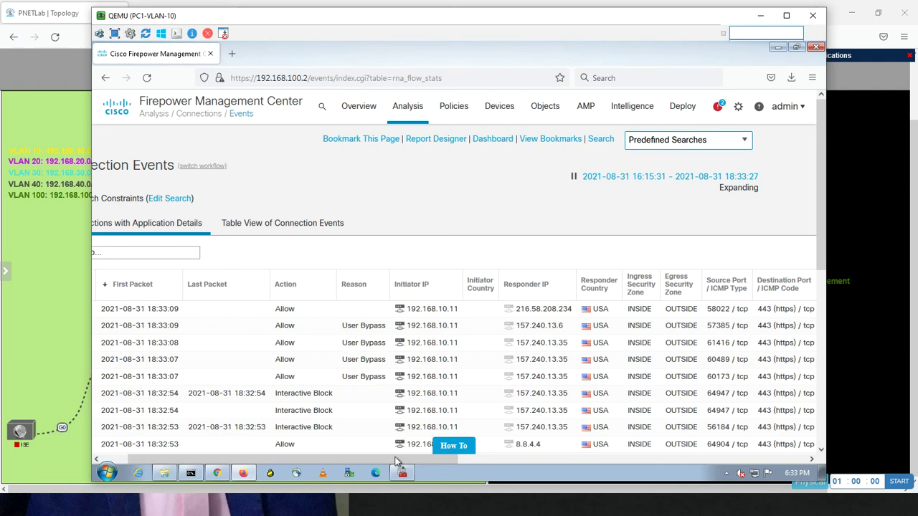
drag(394, 458, 613, 457)
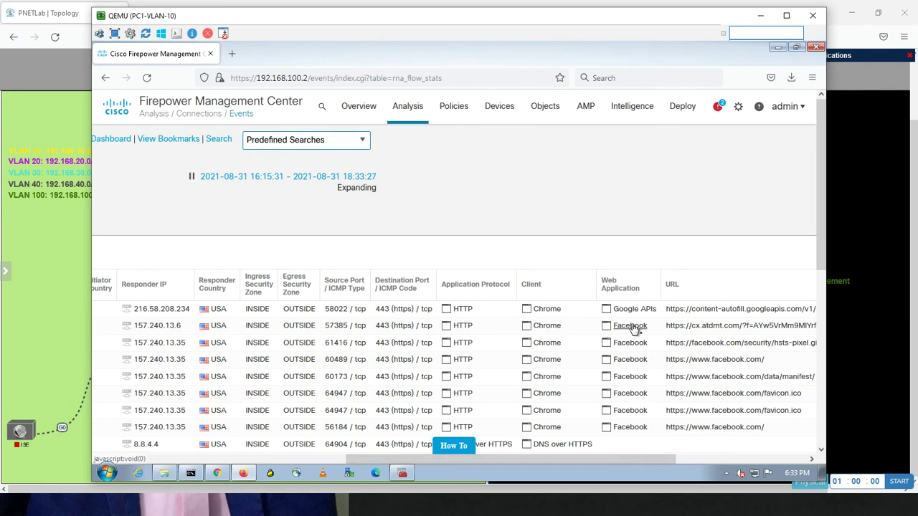
drag(405, 459, 153, 466)
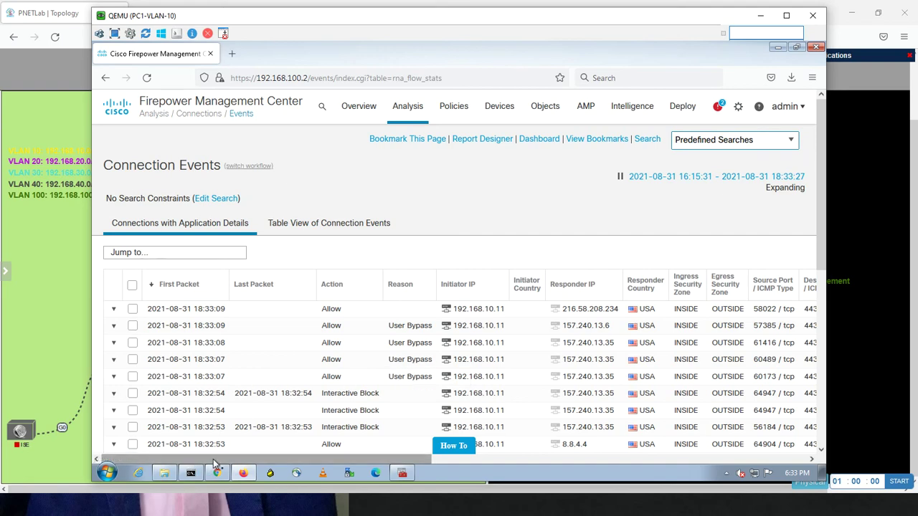
mouse_move(213, 459)
mouse_down()
mouse_move(223, 457)
mouse_move(211, 457)
mouse_up()
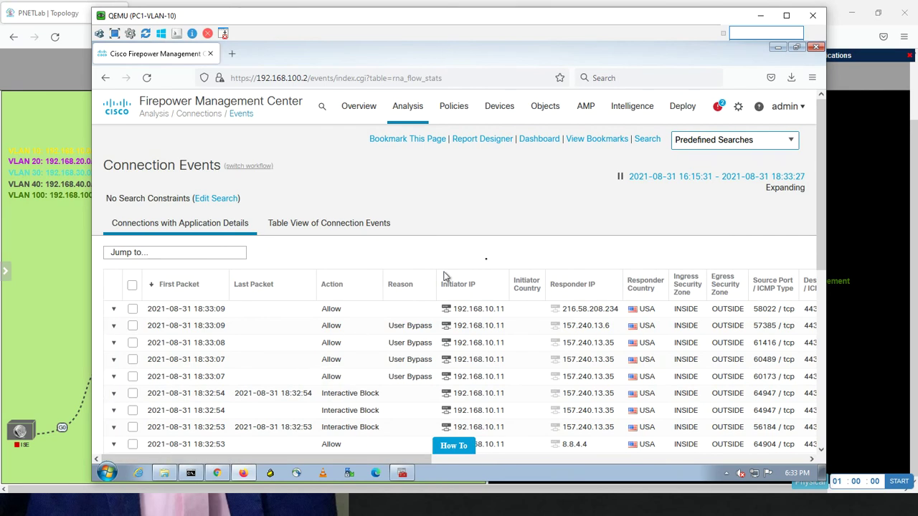
Step: Return to the PowerPoint slide show on internal certificates and their paired private keys
key(alt+Tab)
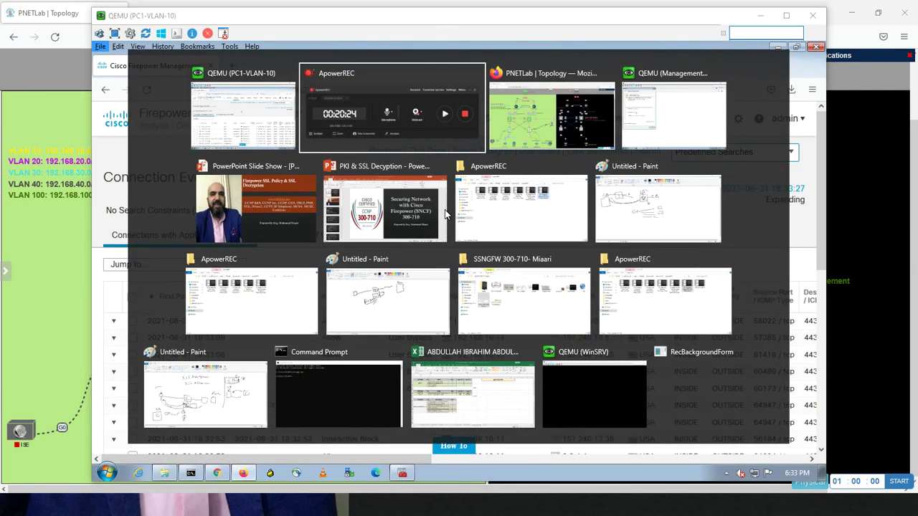
key(alt+Tab)
key(alt+Tab)
key(alt+Tab)
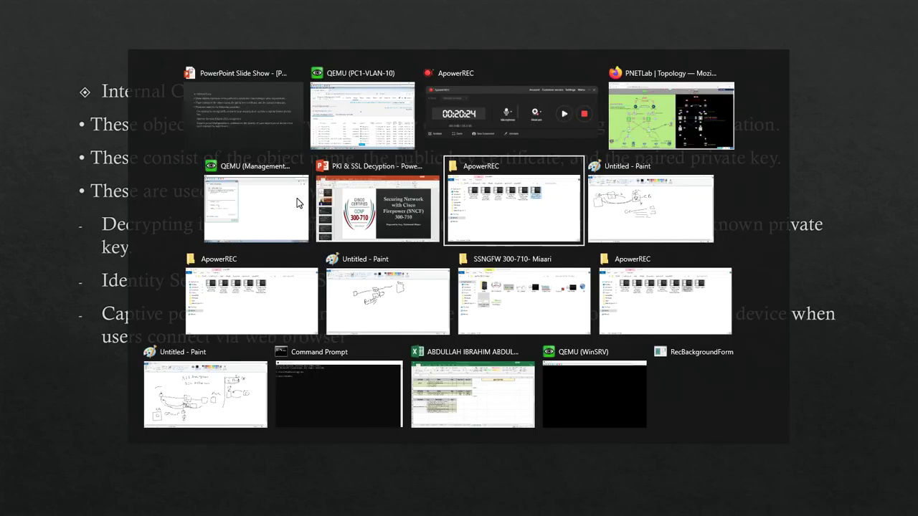
Step: Cycle through open windows to reach the Latest-FTD-Packet-Flow-1.jpg packet-flow diagram
key(alt+Tab)
key(alt+Tab)
key(alt+Tab)
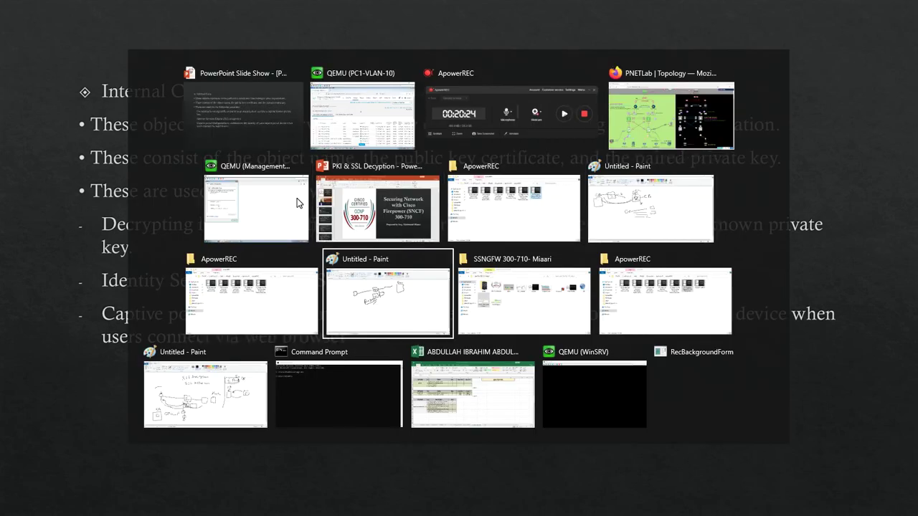
key(alt+Tab)
key(alt+Tab)
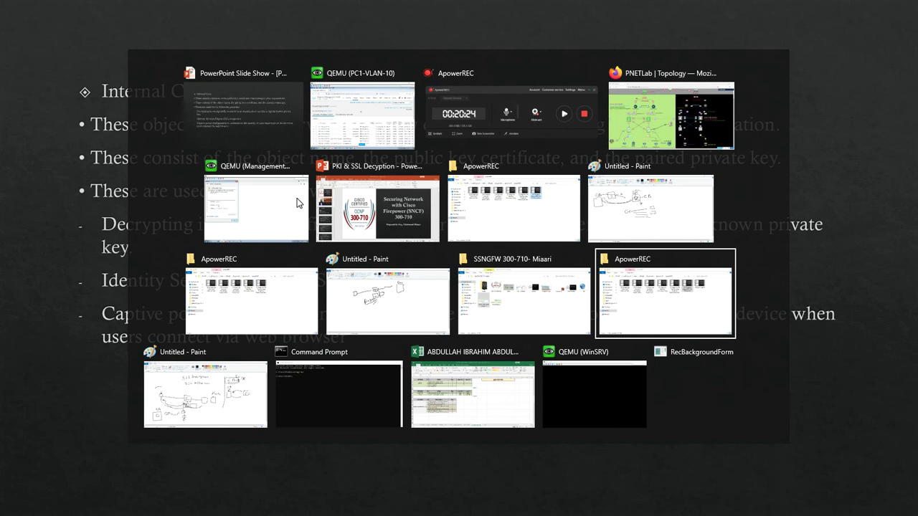
key(alt+Tab)
key(alt+Tab)
key(alt+Tab)
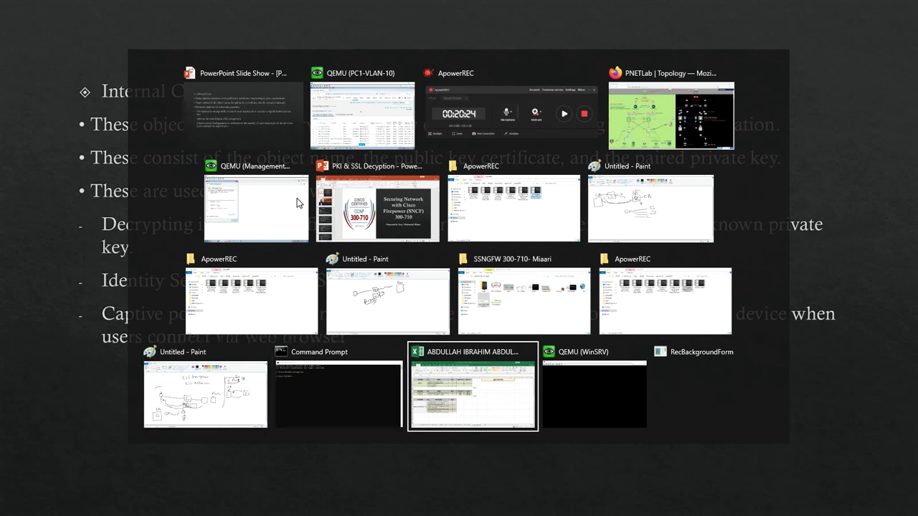
key(alt+Tab)
key(alt+Tab)
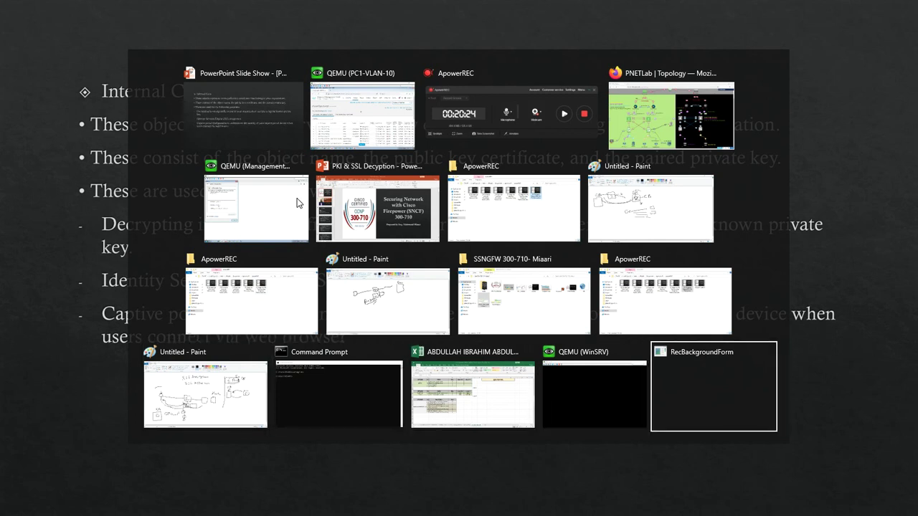